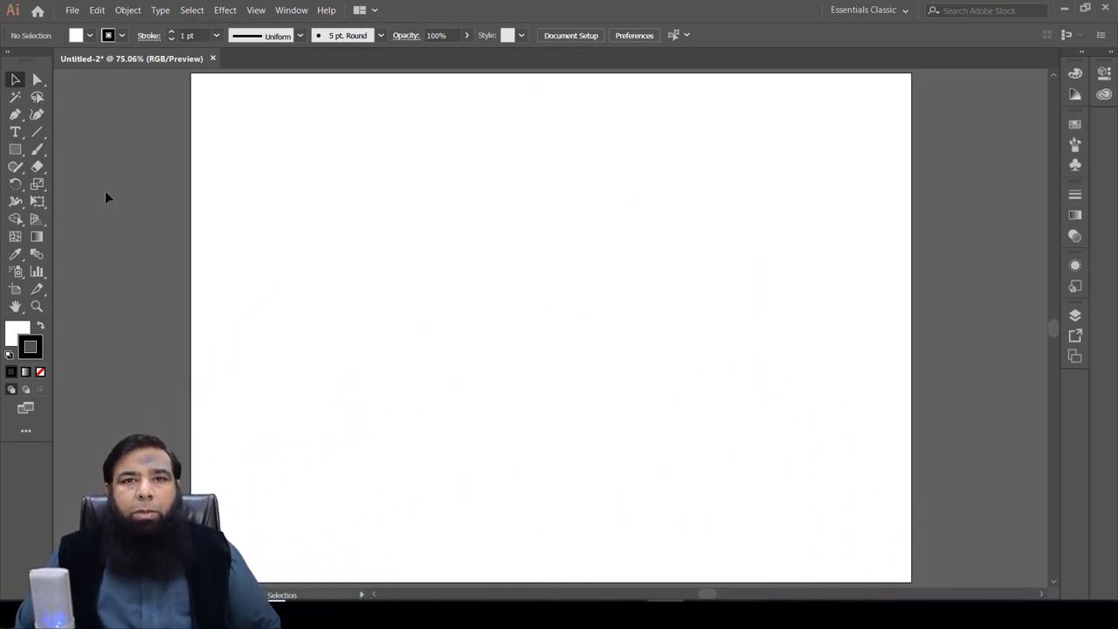
- Select the Rectangle Tool on the blank Untitled-2 artboard
left_click(14, 149)
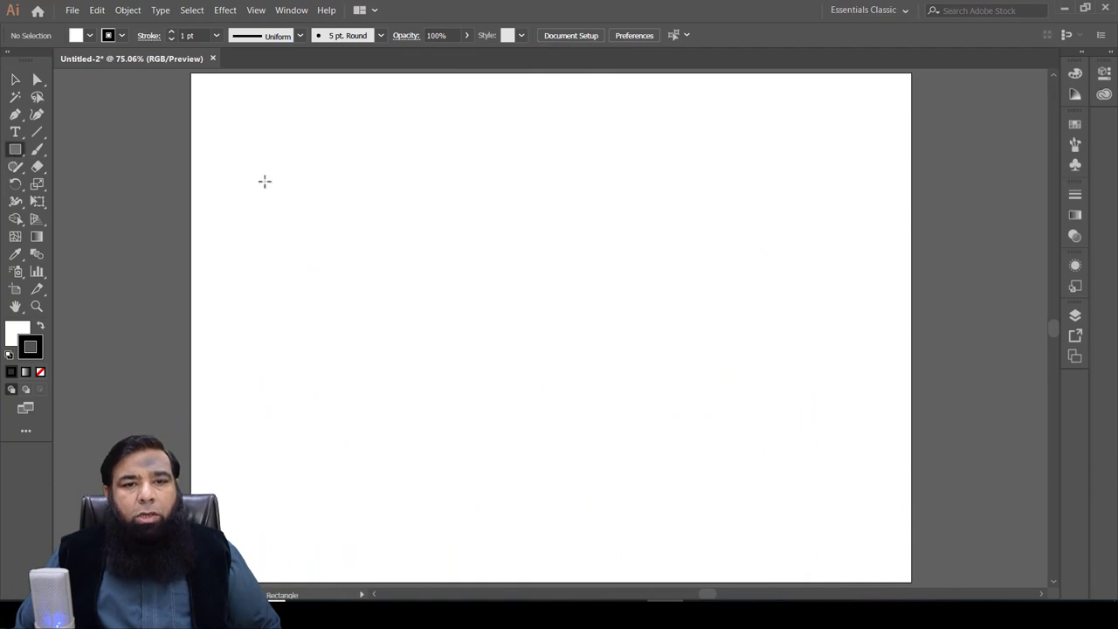
- Draw a roughly 120 px square and fill it with mint green 14ED7B
left_click_drag(310, 193, 412, 287)
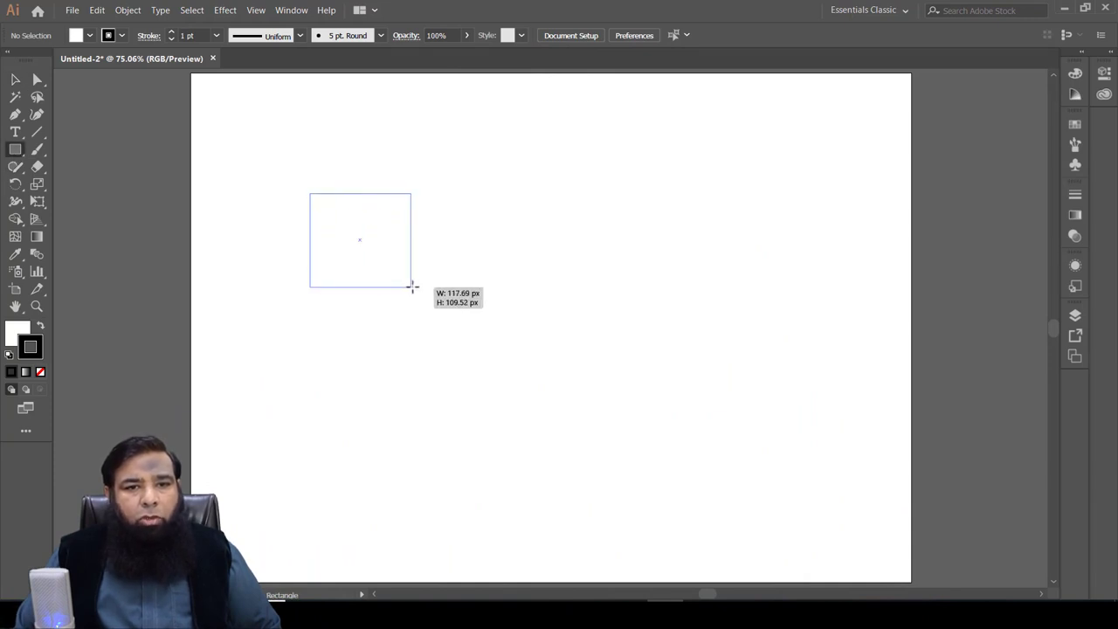
left_click_drag(412, 287, 412, 296)
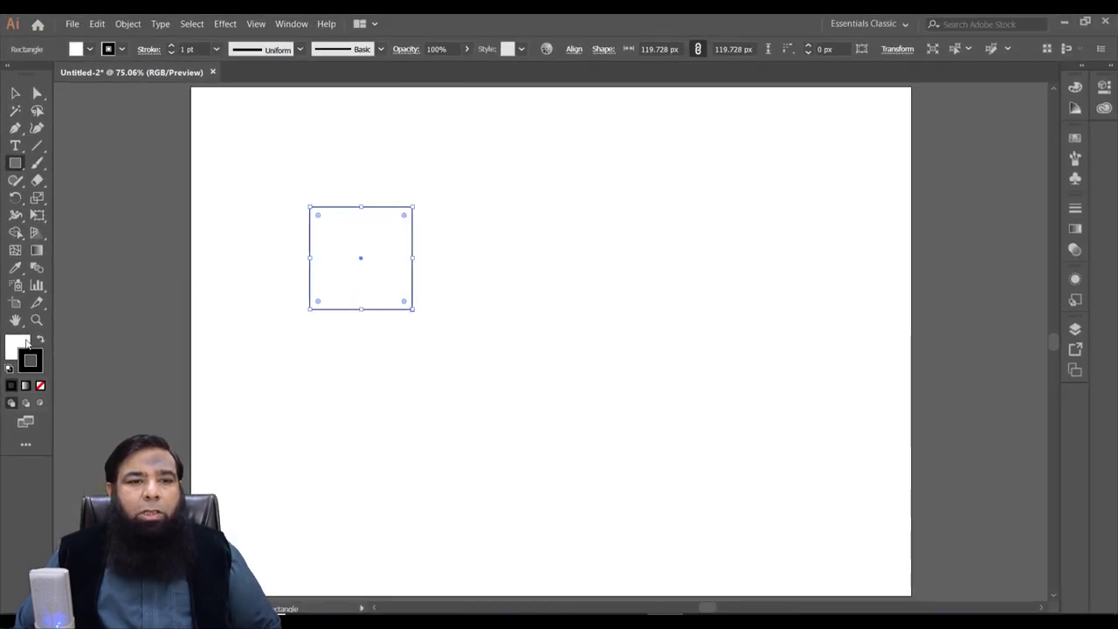
left_click(14, 350)
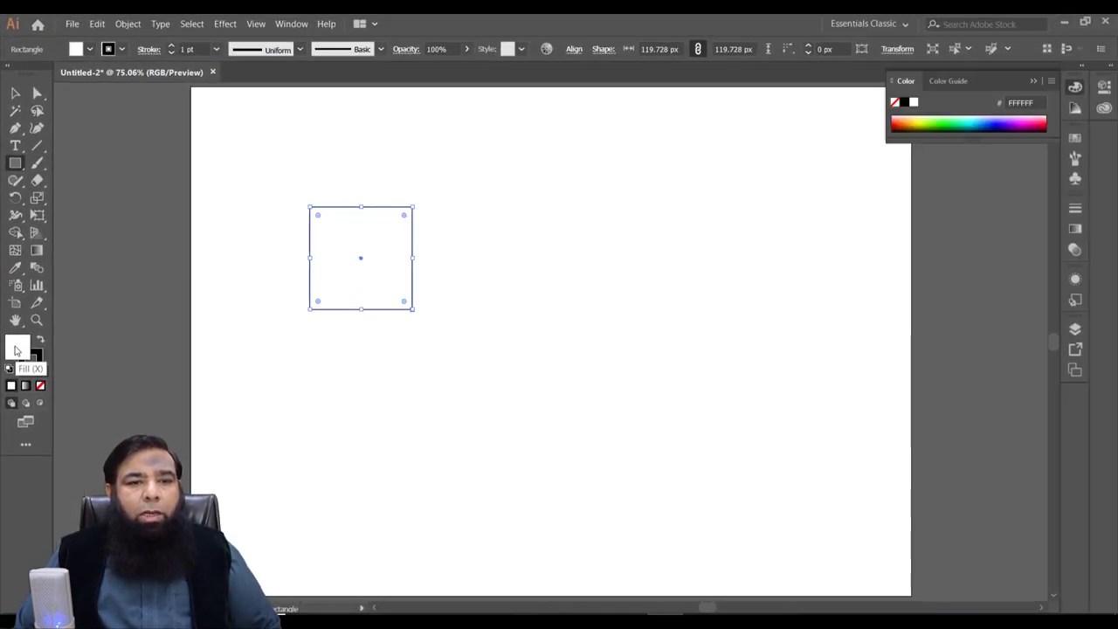
double_click(15, 350)
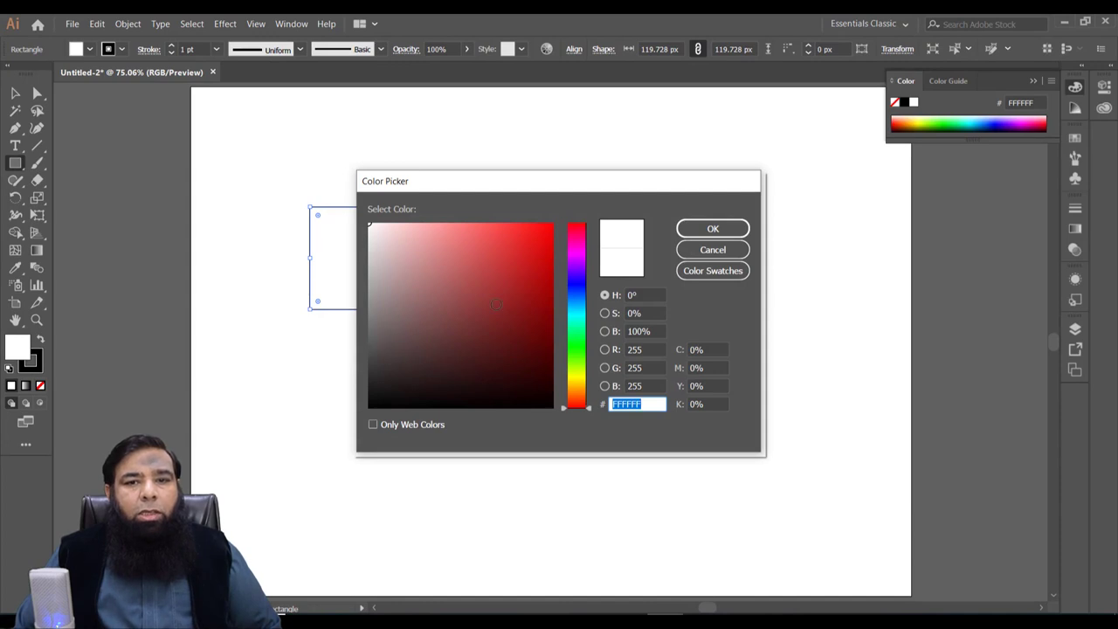
left_click(576, 331)
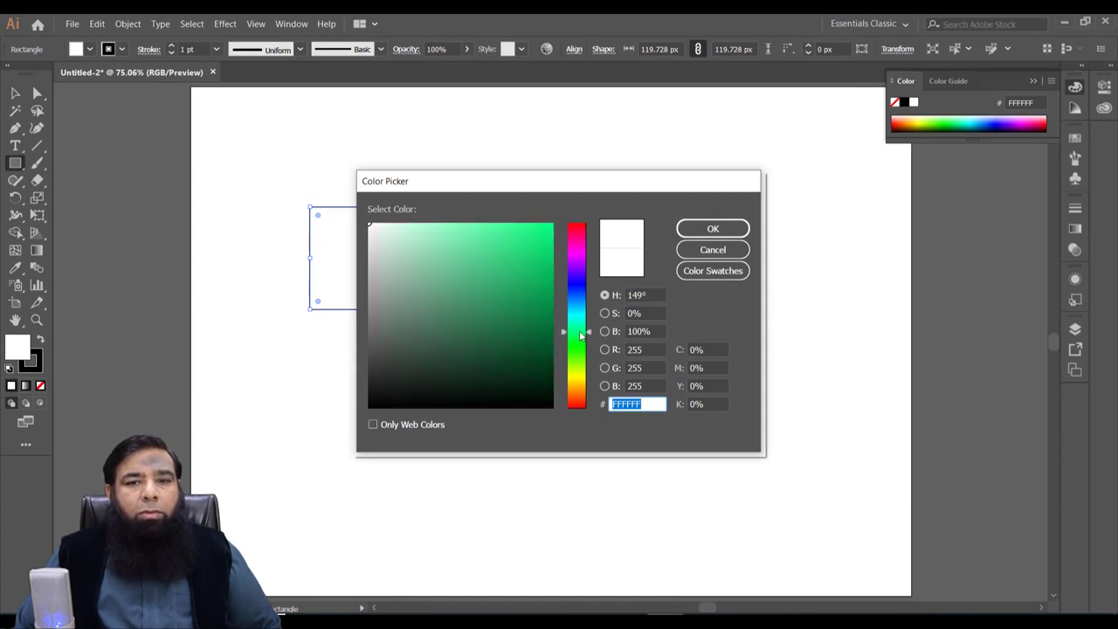
left_click(537, 235)
left_click(713, 228)
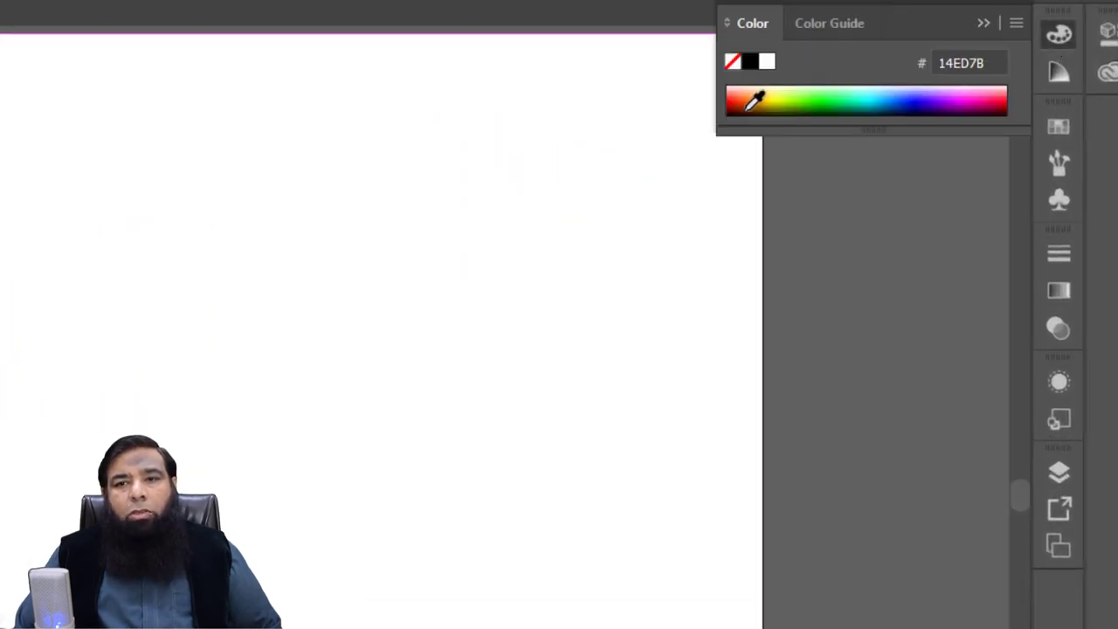
- Collapse the Color panel, open and close the Gradient panel, then open the Window menu
left_click(985, 26)
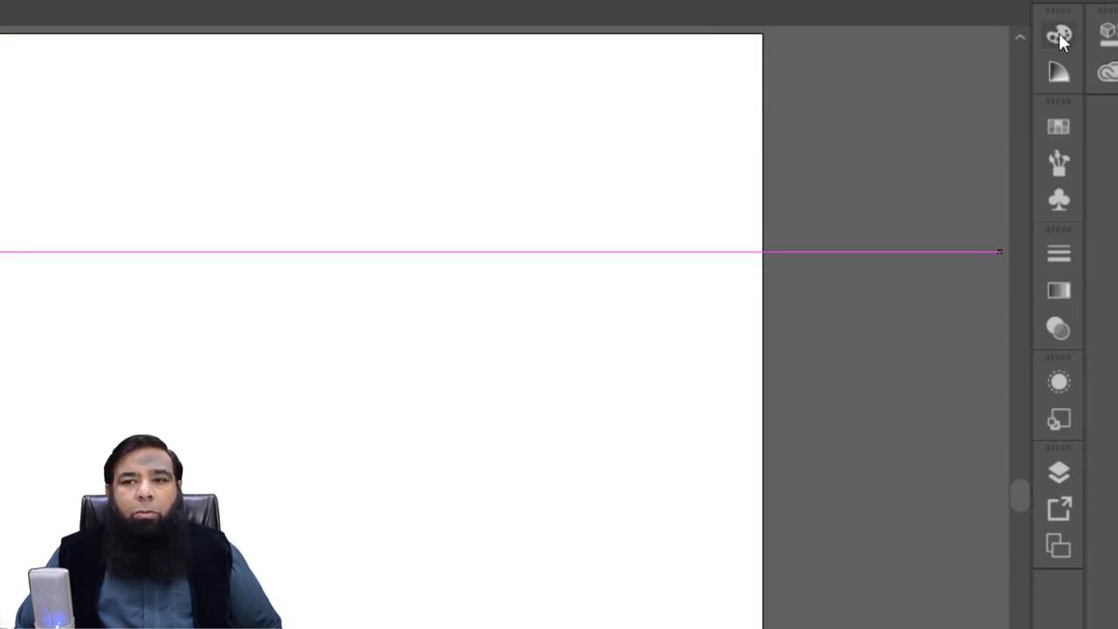
left_click(1058, 292)
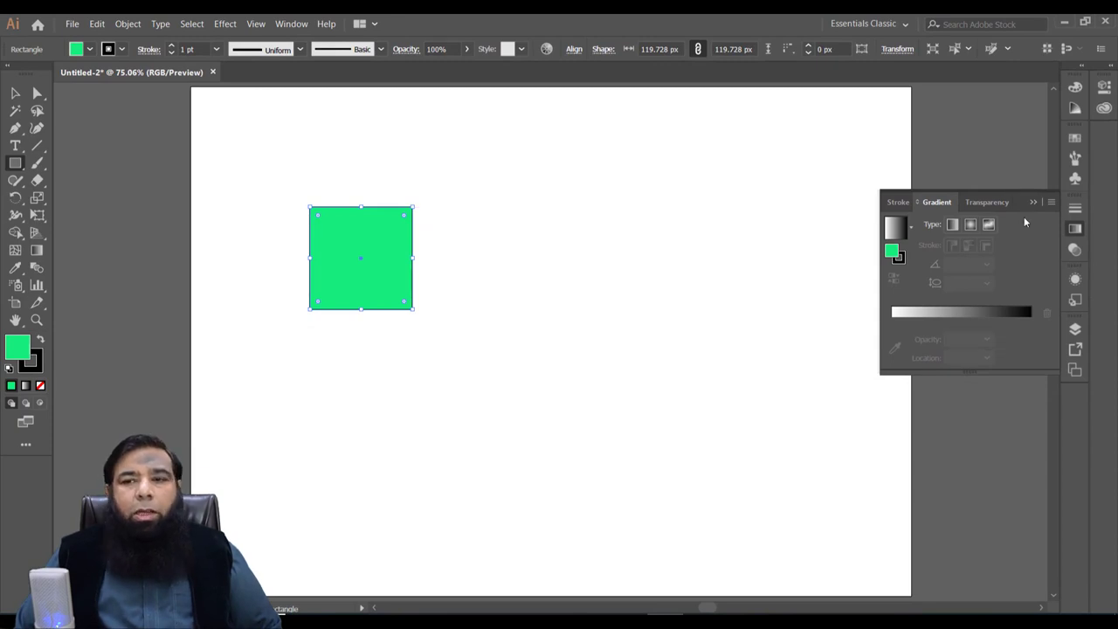
left_click(1033, 204)
left_click(291, 24)
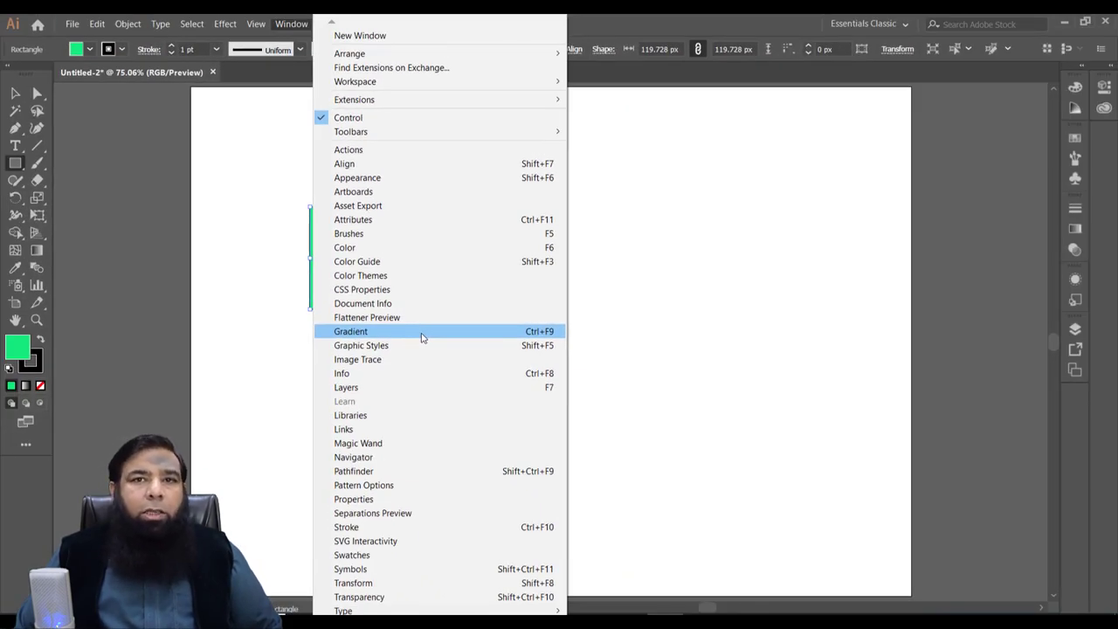
- Set the square's fill to blue 0700FF from the Color panel spectrum
left_click(865, 276)
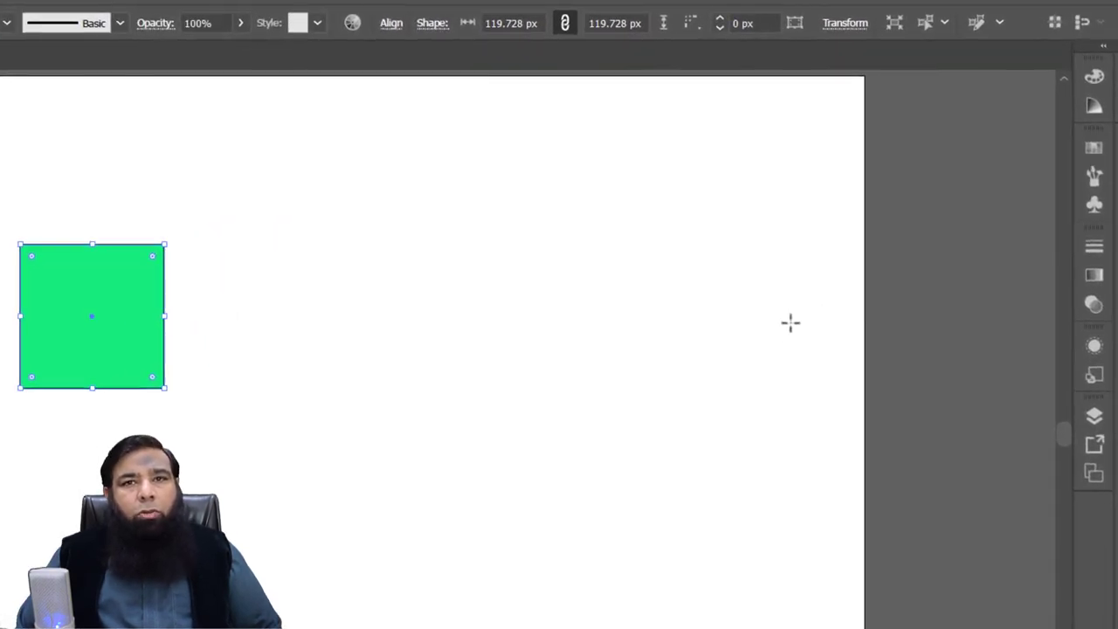
left_click(1095, 78)
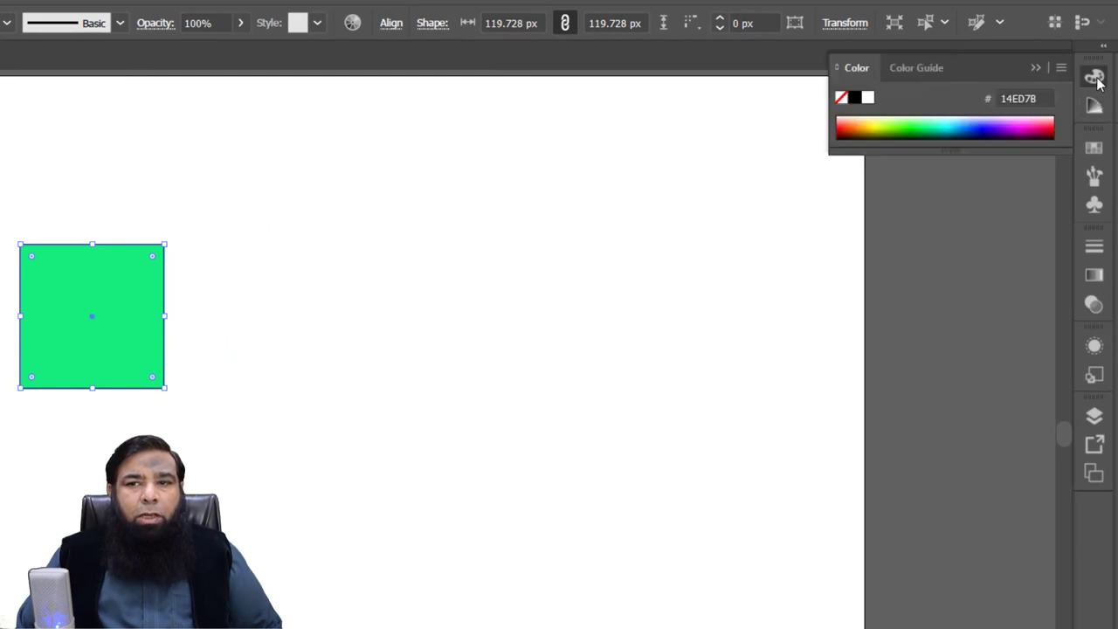
left_click(914, 124)
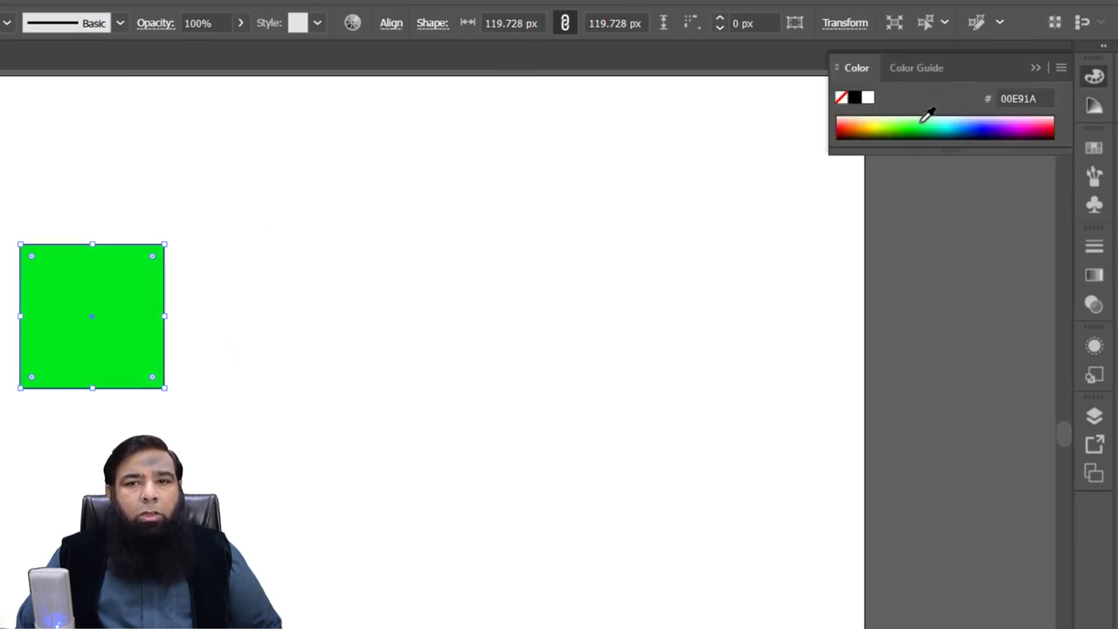
left_click(947, 124)
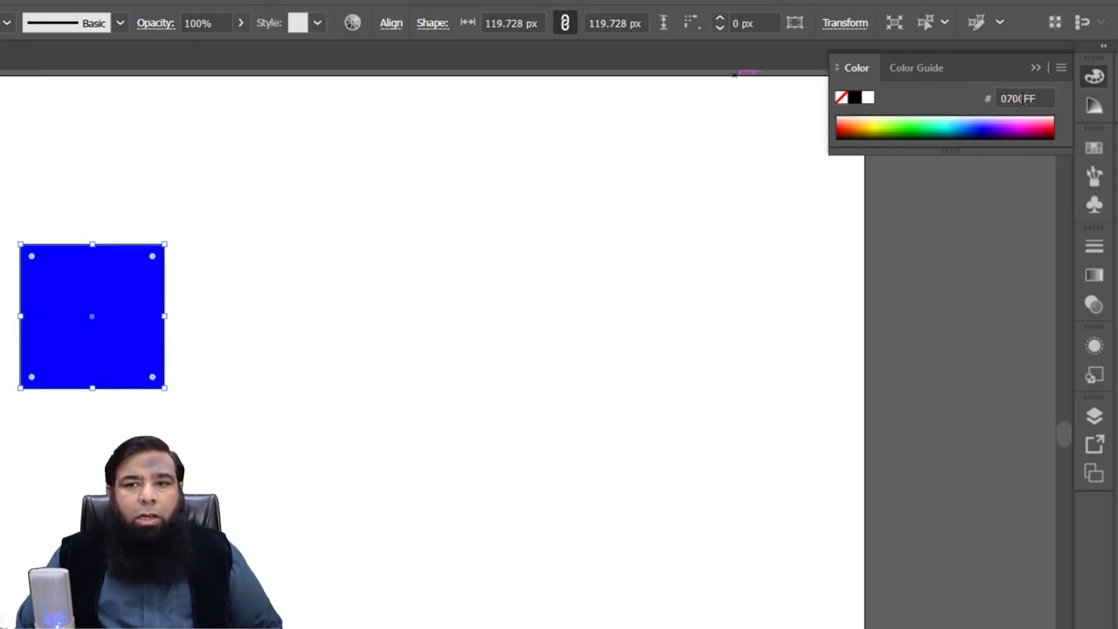
- Try cyan, yellow and red swatches, settle on red-orange, then show the Gradient panel
left_click(1094, 151)
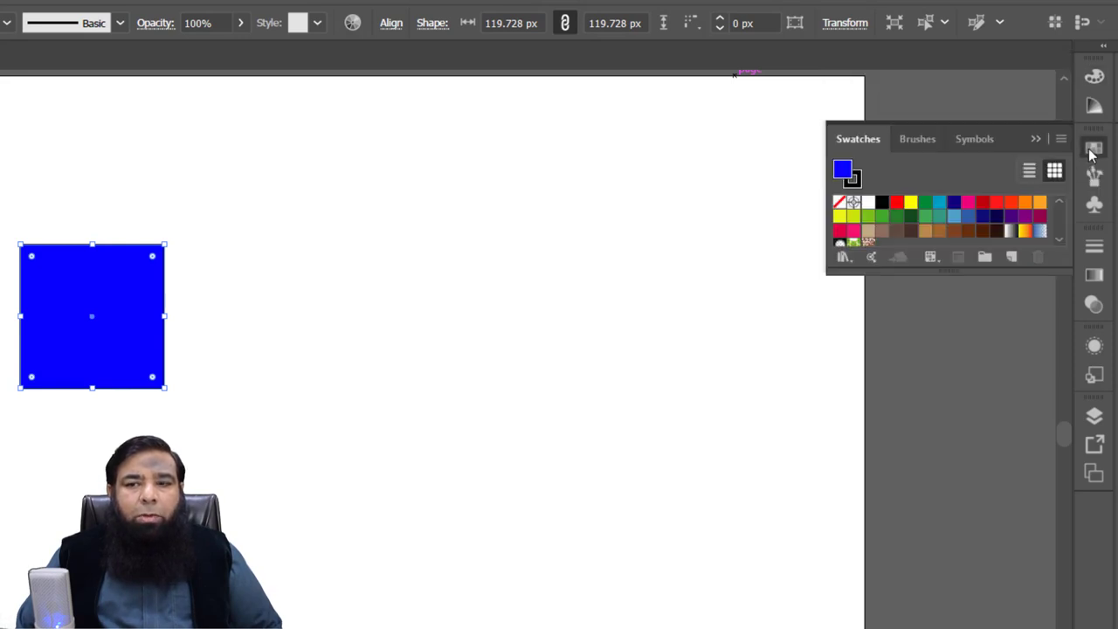
left_click(941, 203)
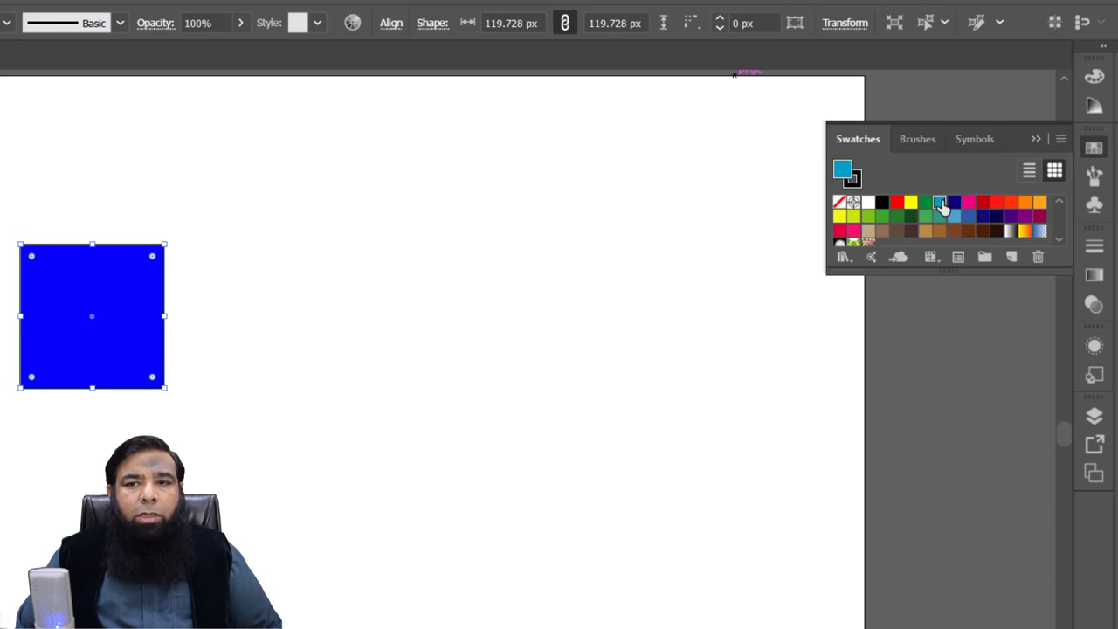
left_click(910, 204)
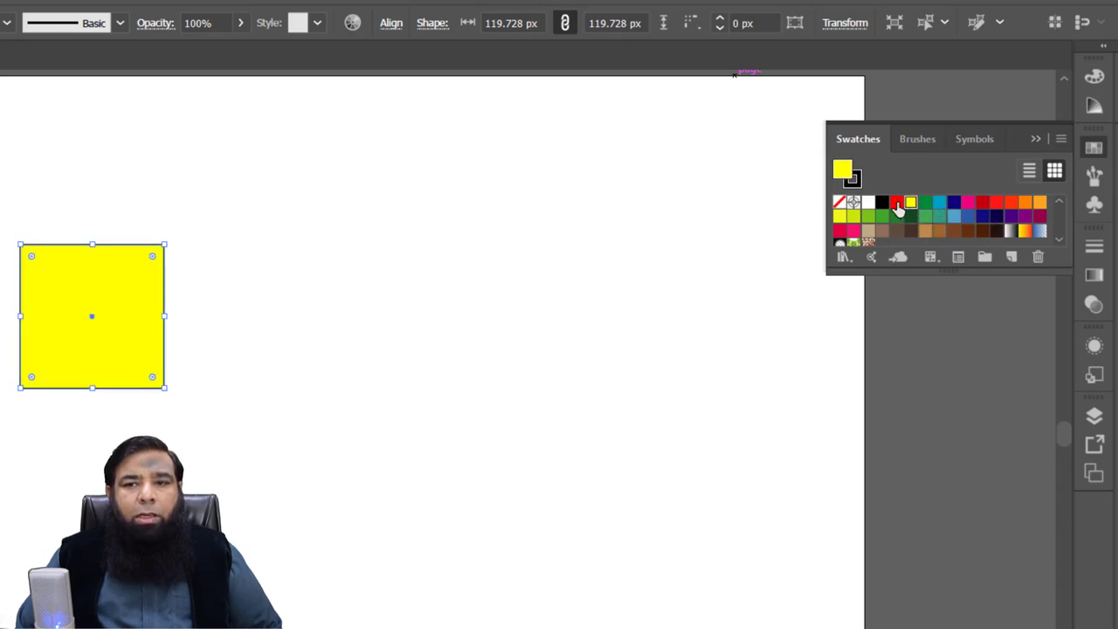
left_click(897, 205)
left_click(1027, 204)
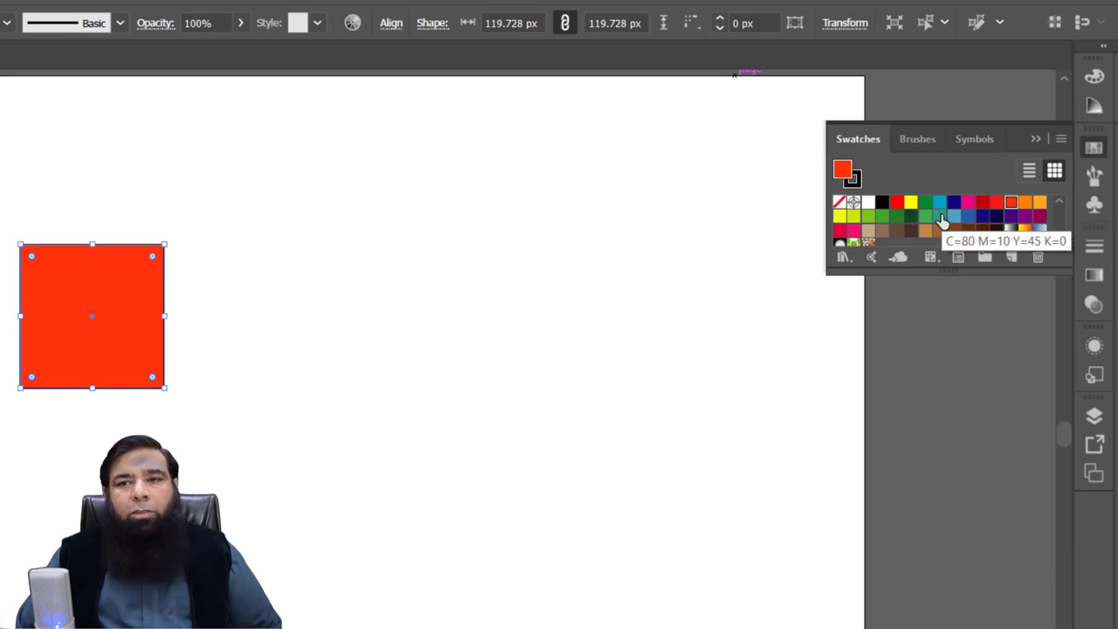
left_click(1094, 278)
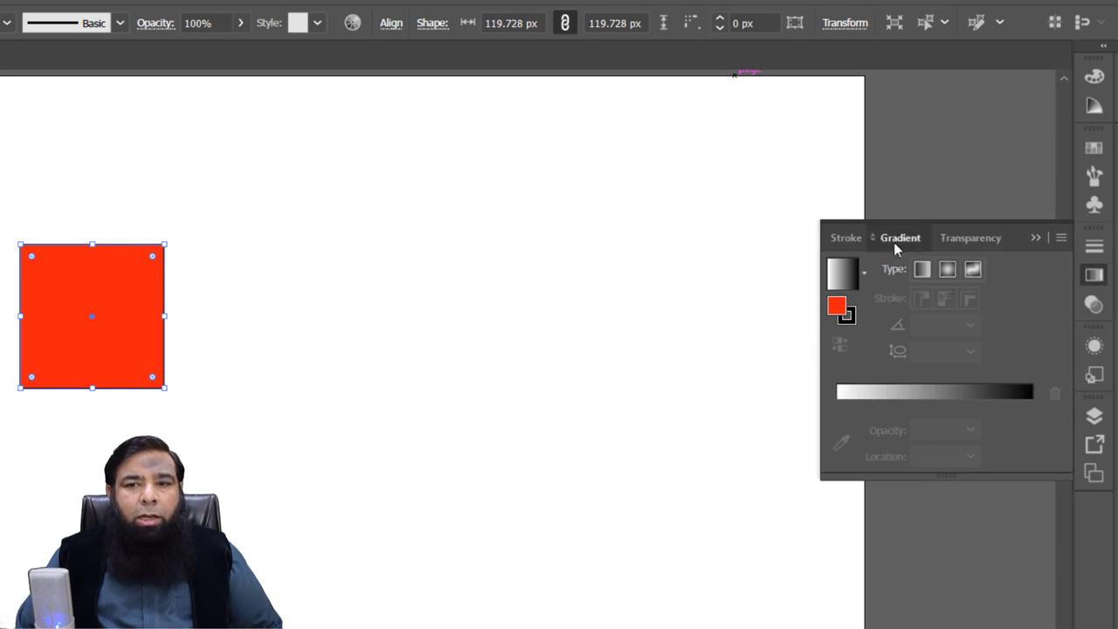
- Detach the Gradient, Swatches and Color panels from the dock as floating panels
left_click_drag(894, 242, 561, 215)
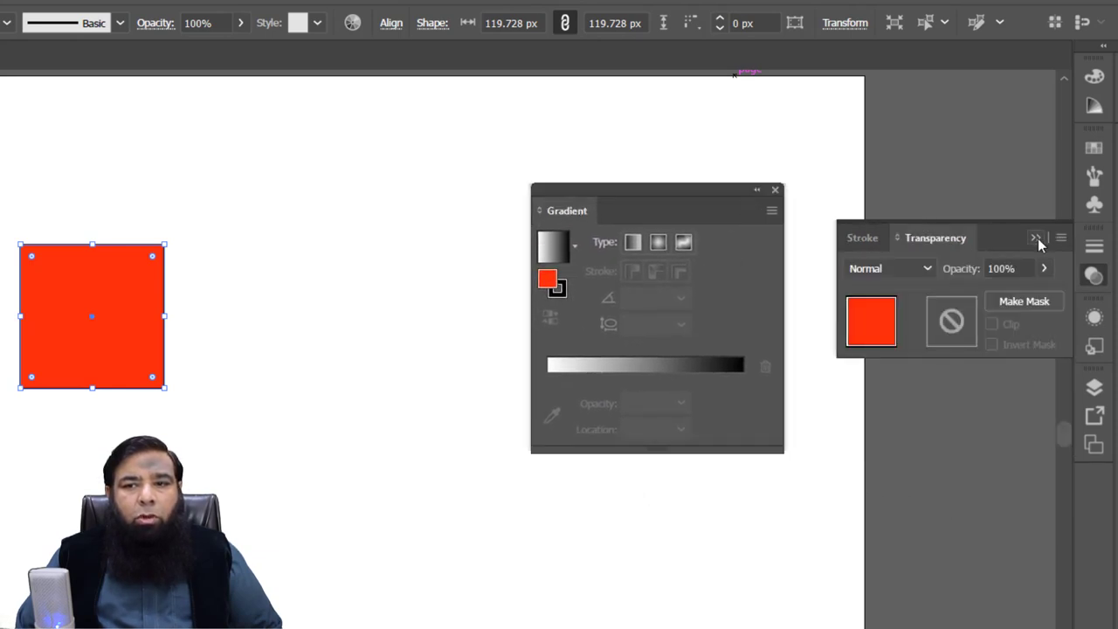
left_click(1036, 238)
left_click_drag(706, 201, 930, 108)
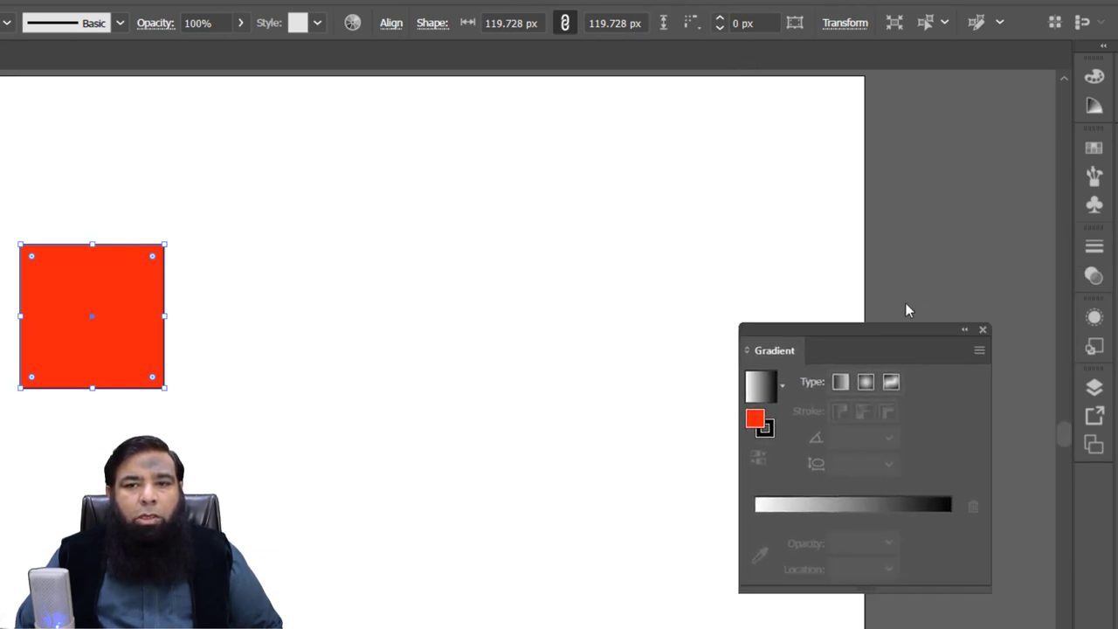
left_click(1094, 148)
mouse_move(858, 138)
left_mouse_down()
mouse_move(847, 394)
mouse_move(802, 387)
left_mouse_up()
left_click(1035, 139)
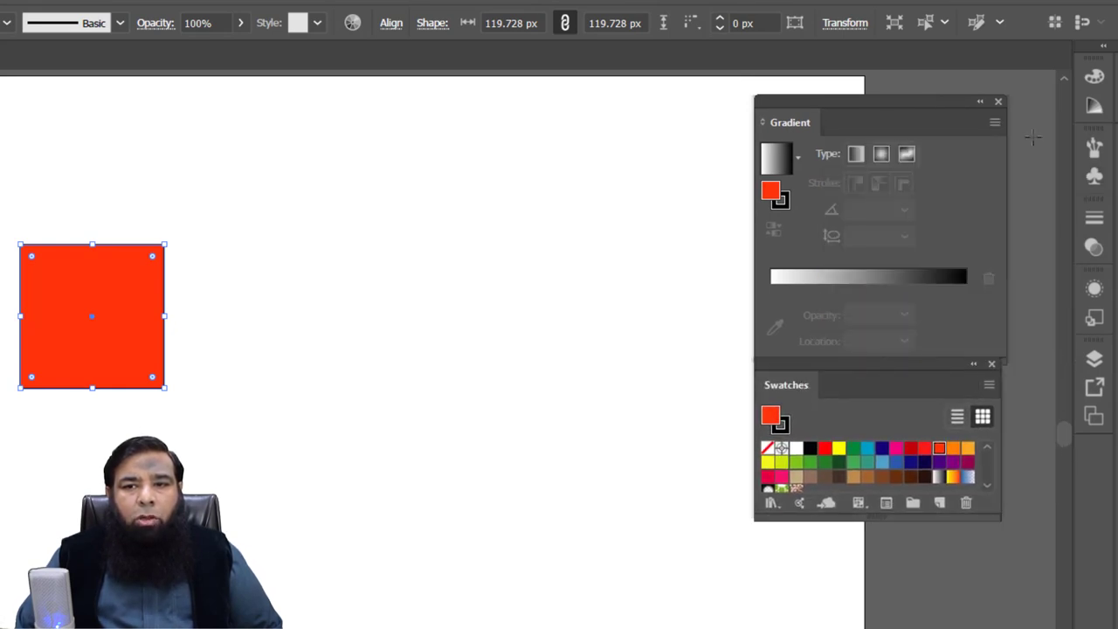
left_click(1096, 78)
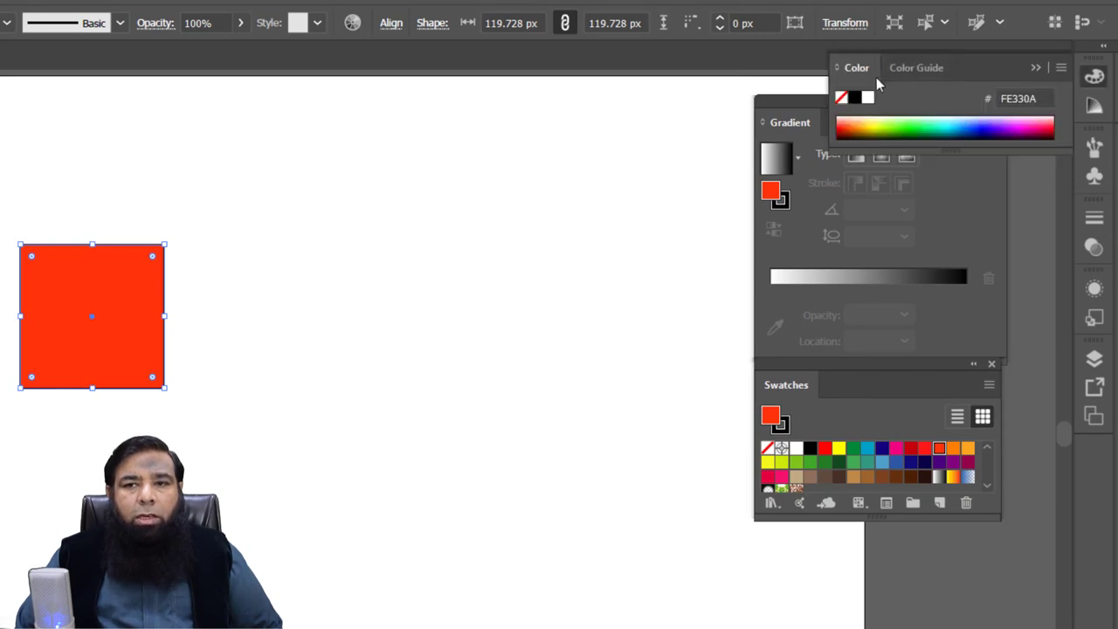
left_click_drag(857, 68, 773, 549)
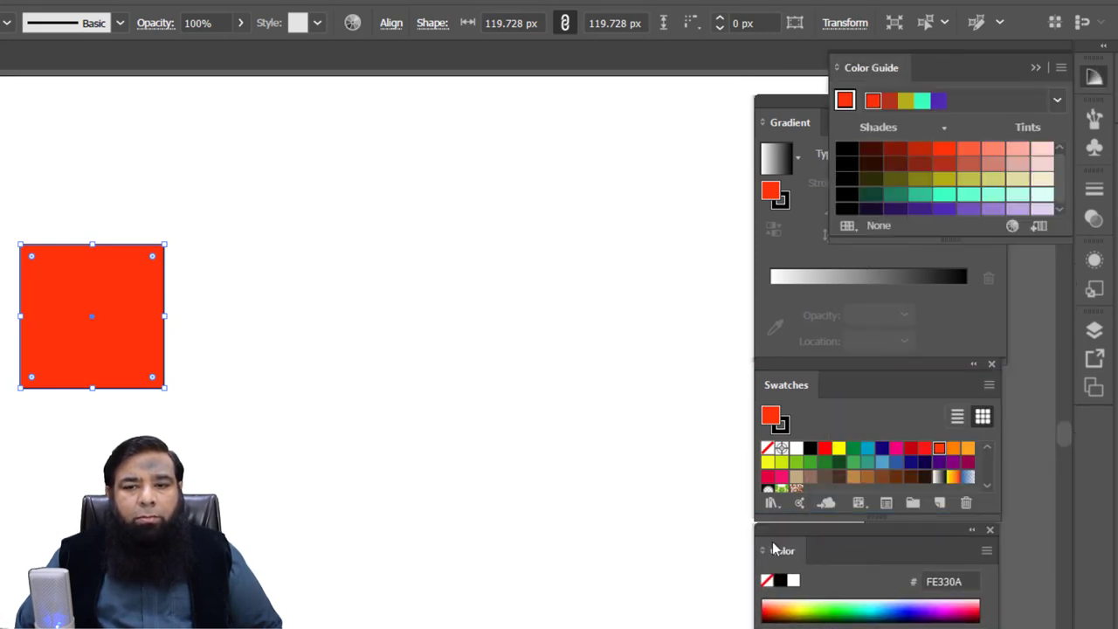
left_click(1036, 68)
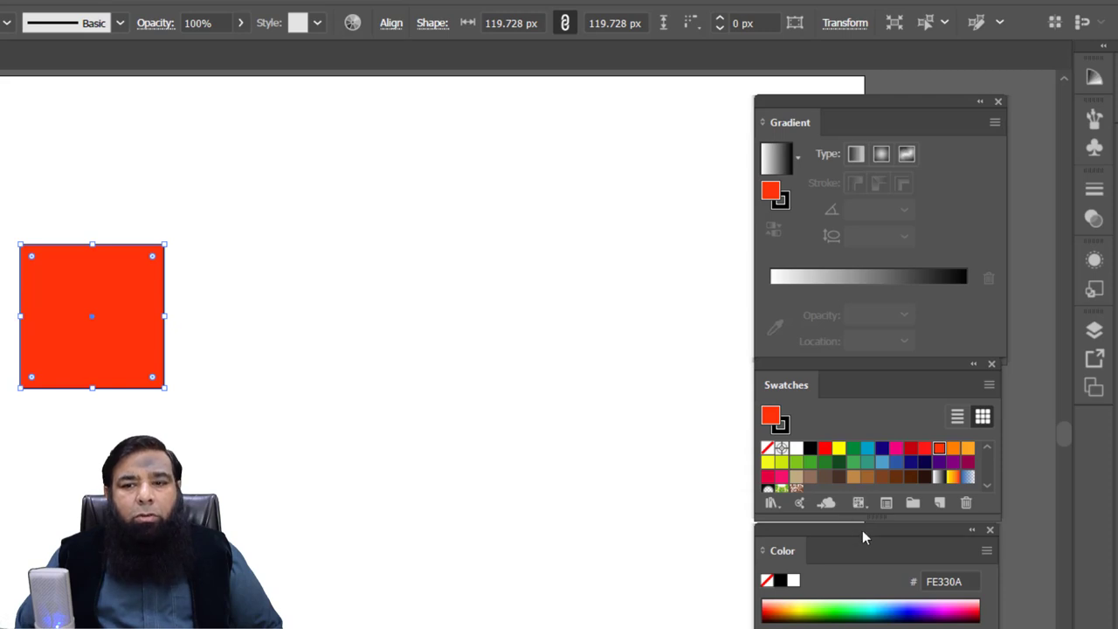
- Dock Swatches and Color under Gradient in one stacked group and reposition it
left_click_drag(864, 531, 825, 551)
left_click_drag(881, 397, 837, 406)
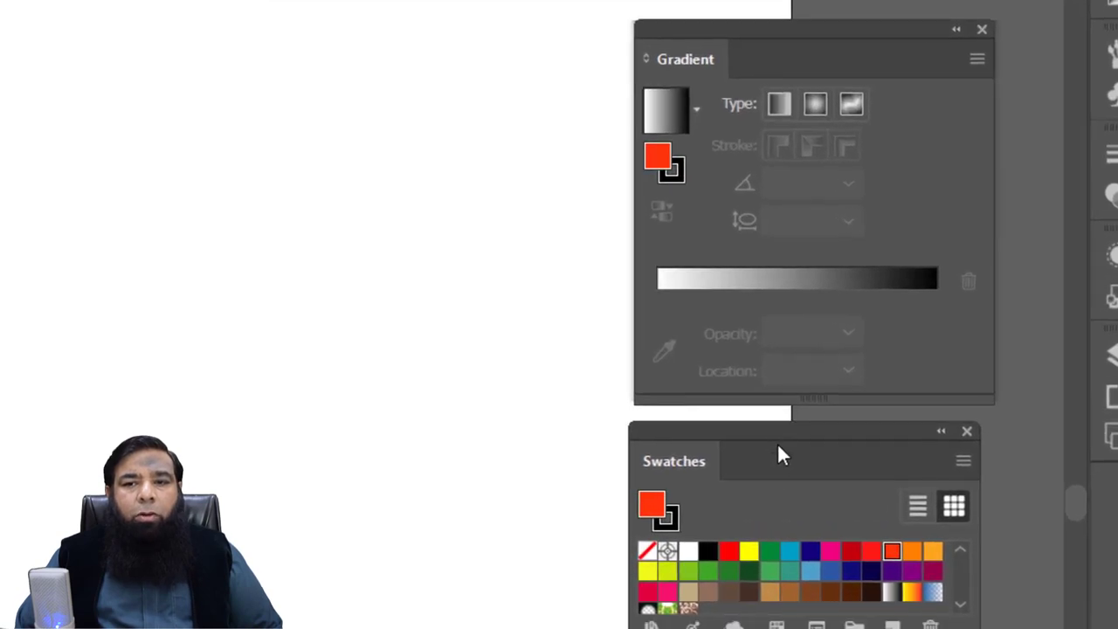
left_click_drag(779, 443, 784, 415)
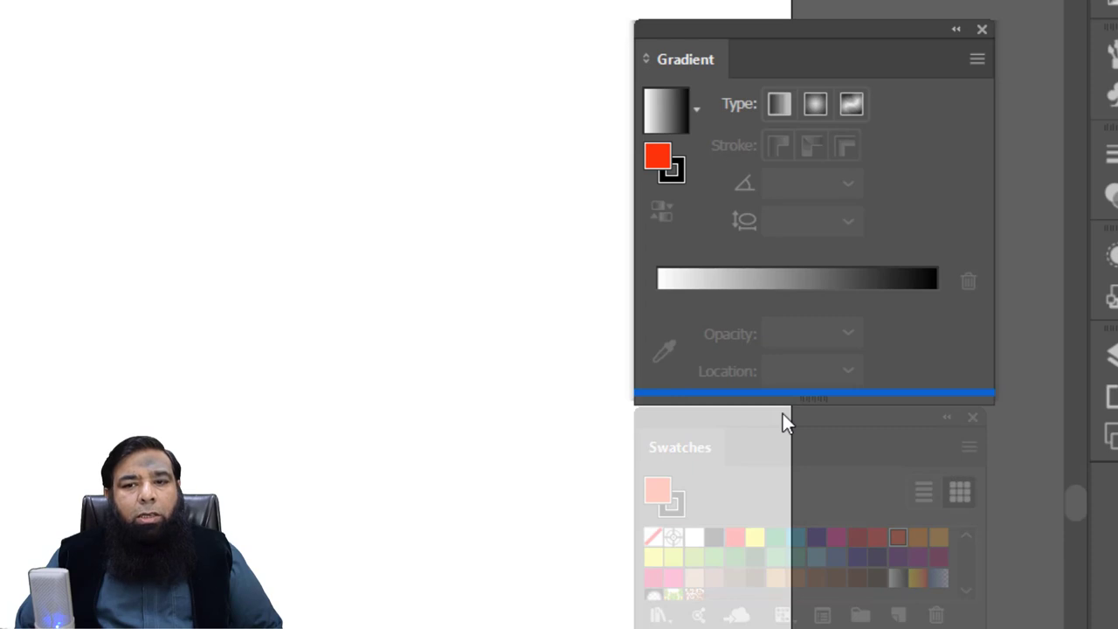
left_click_drag(783, 413, 779, 408)
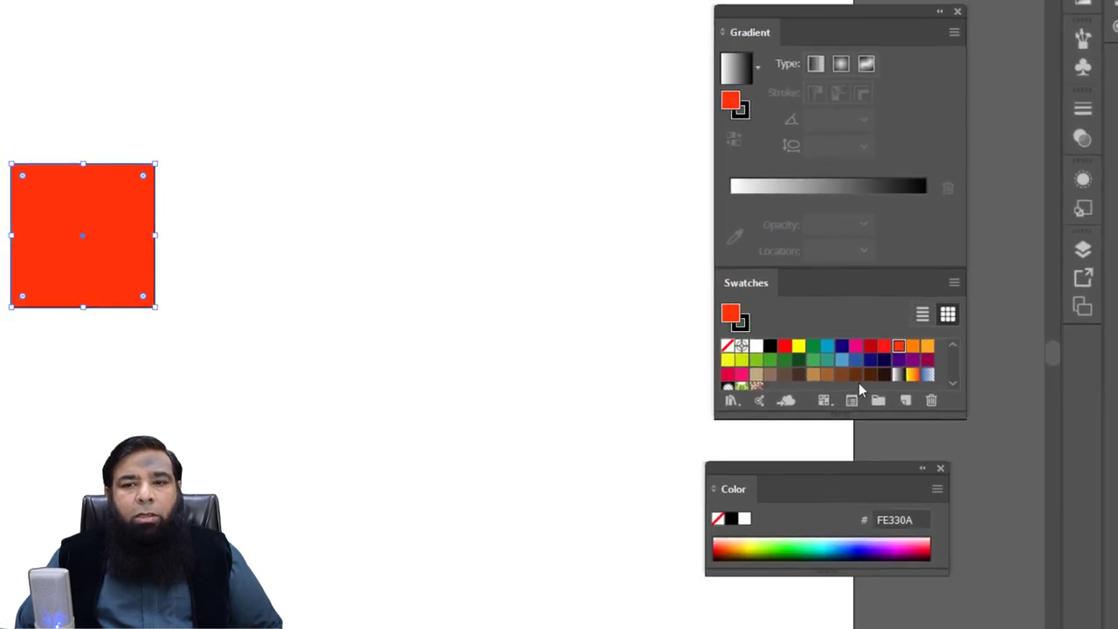
left_click_drag(828, 477, 835, 430)
left_click_drag(884, 15, 932, 23)
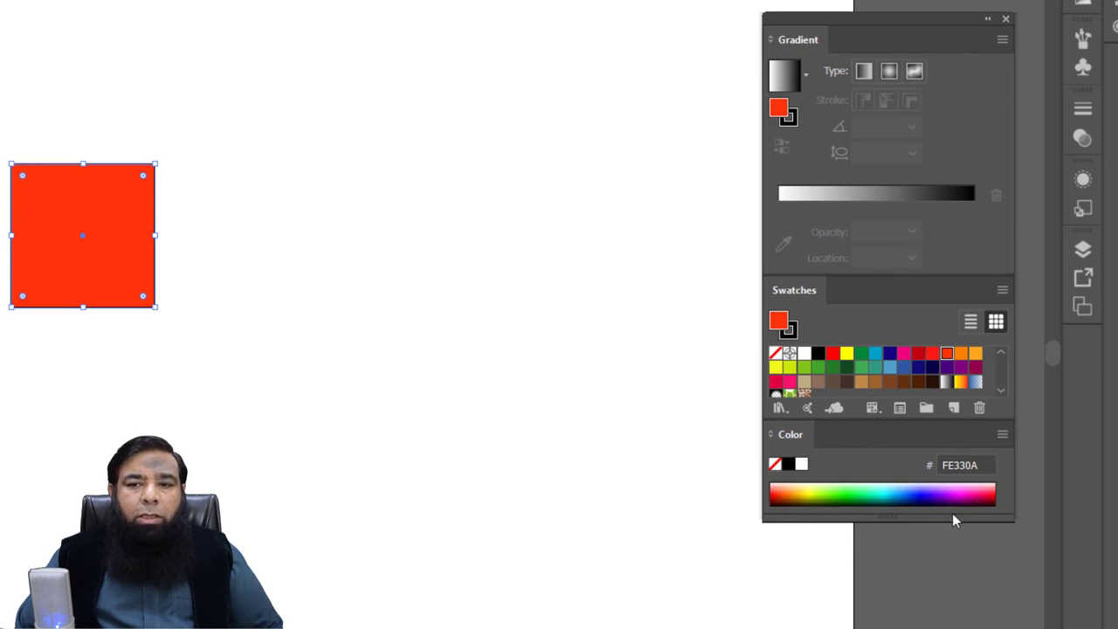
- Show the Color panel's RGB sliders and hex value, then open Window > Workspace
left_click(1002, 435)
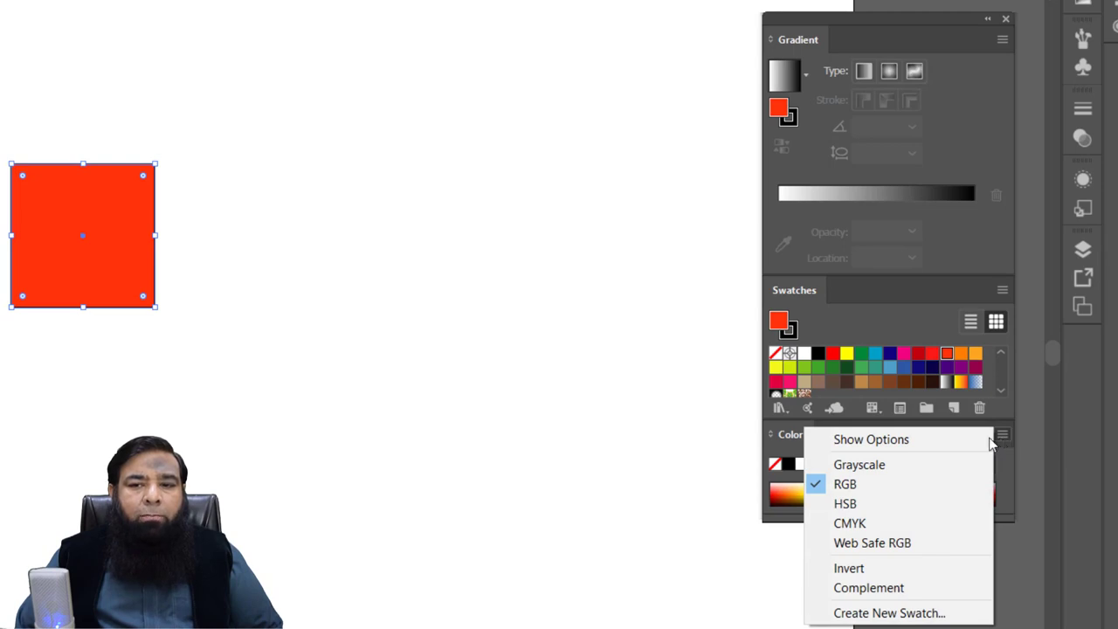
left_click(893, 441)
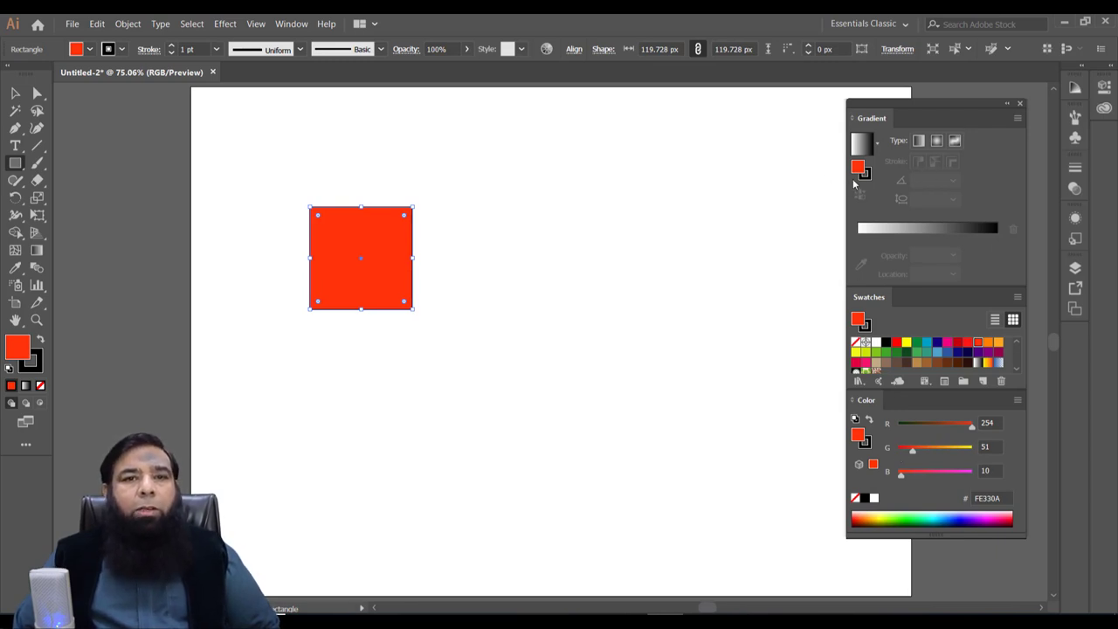
left_click(292, 24)
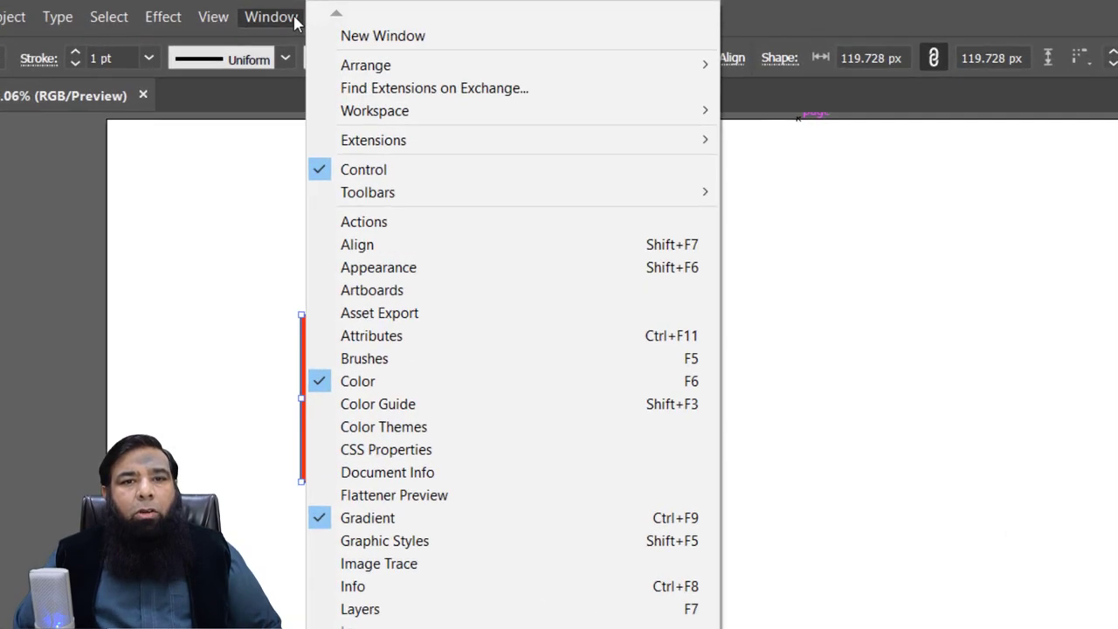
mouse_move(375, 110)
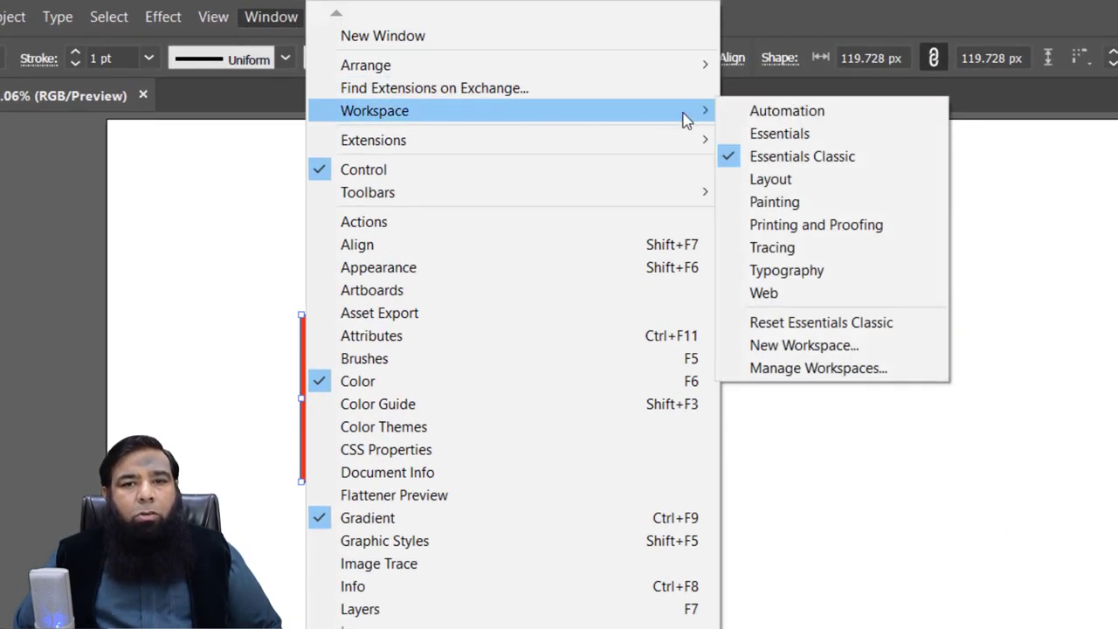
- Create a new workspace named 'My Environment' from the current panel layout
left_click(890, 353)
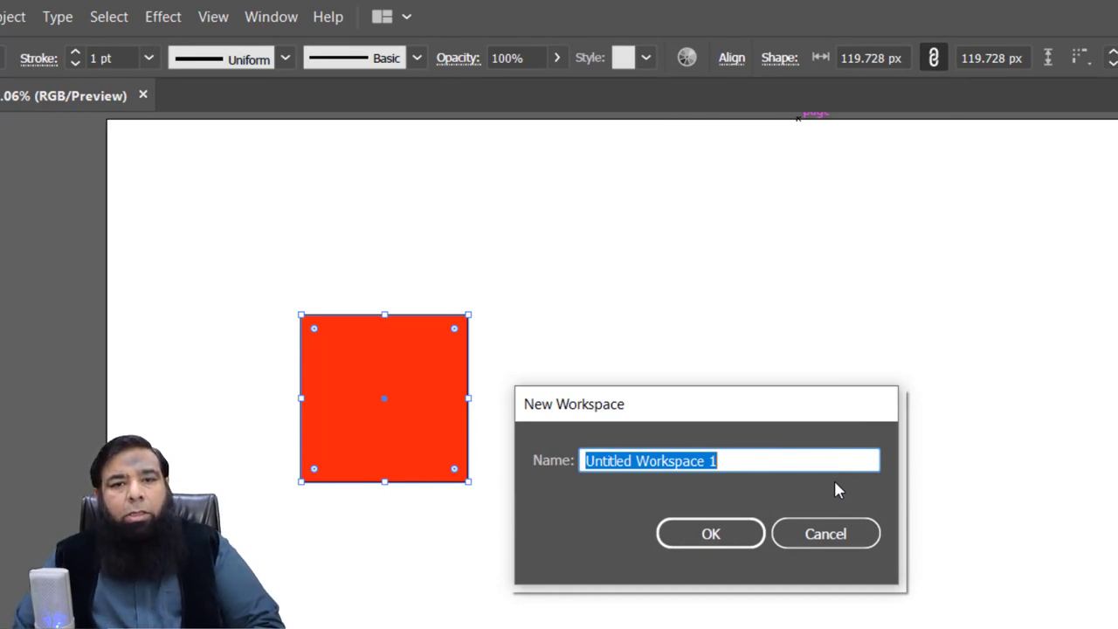
type("m")
key("BackSpace")
type("M")
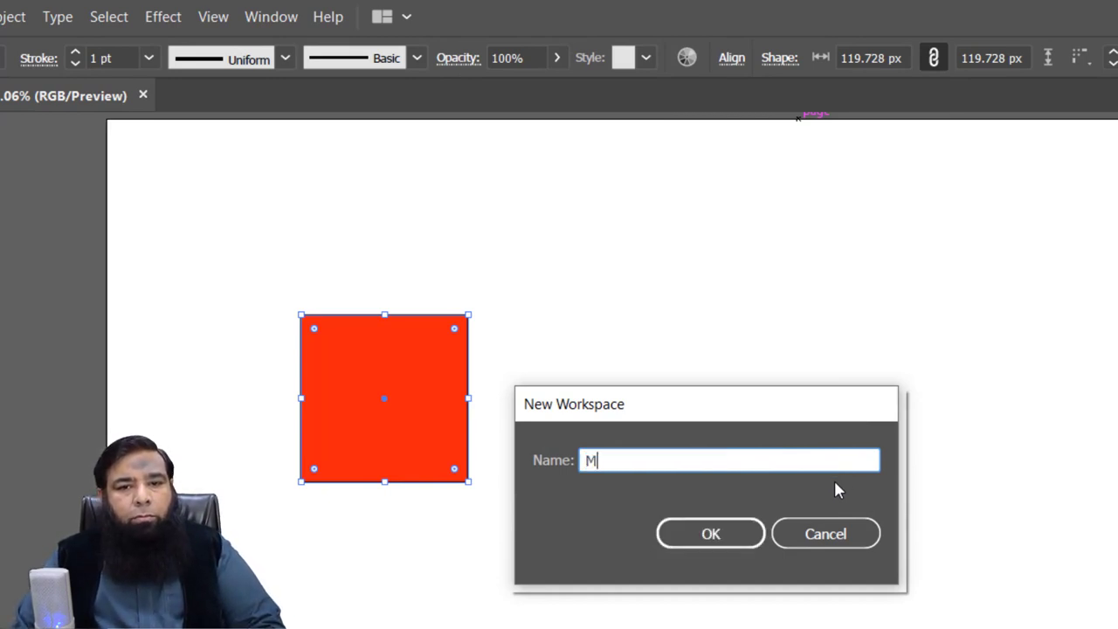
type("y E")
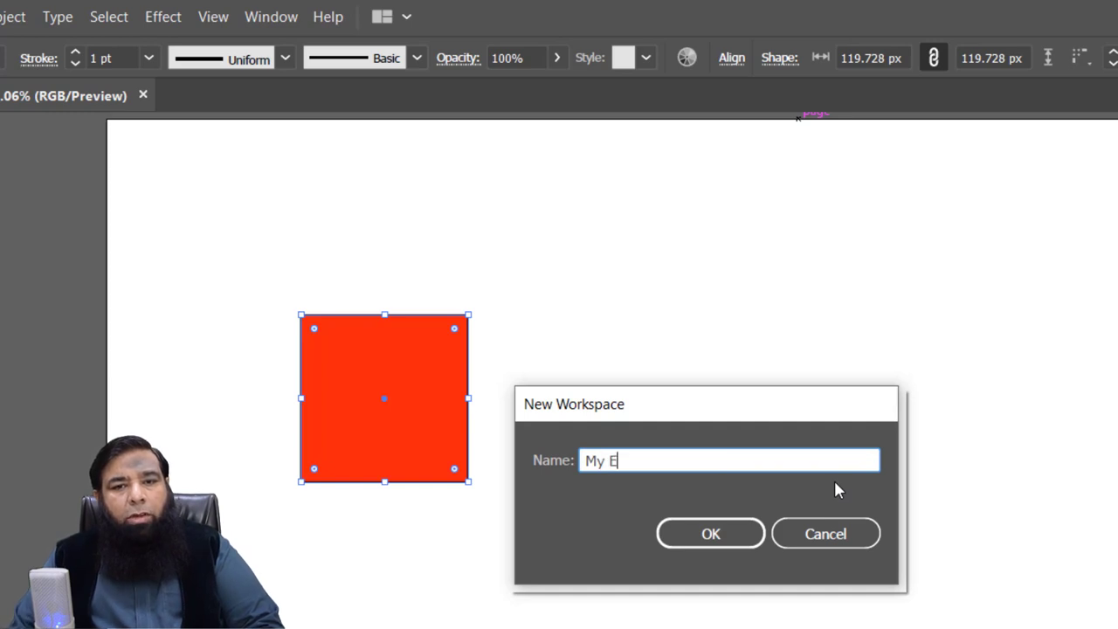
type("virn")
key("BackSpace")
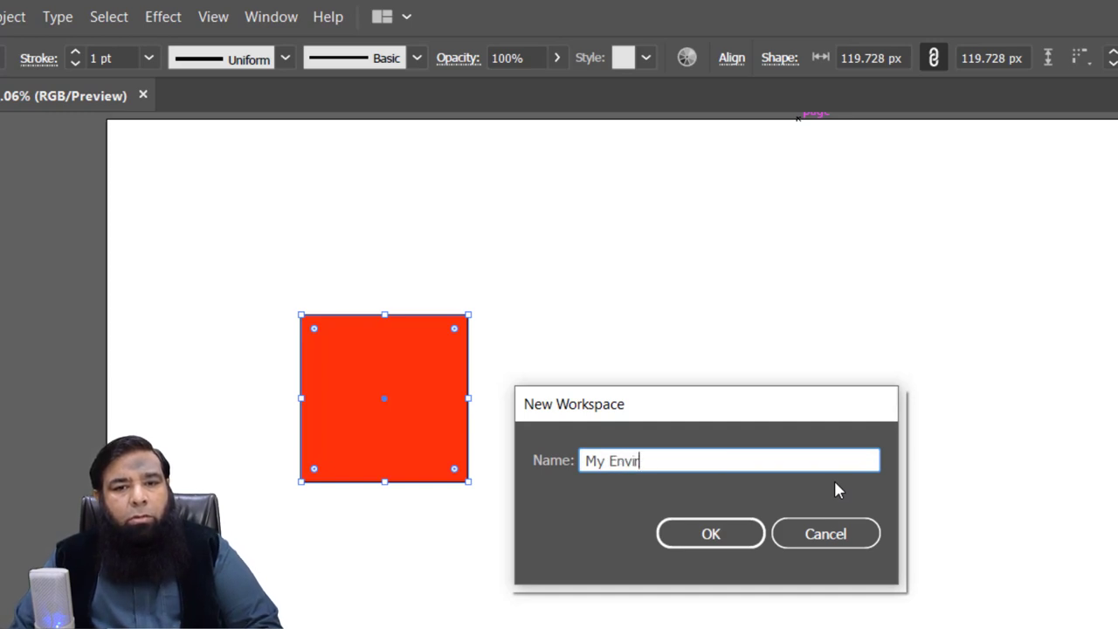
type("onment")
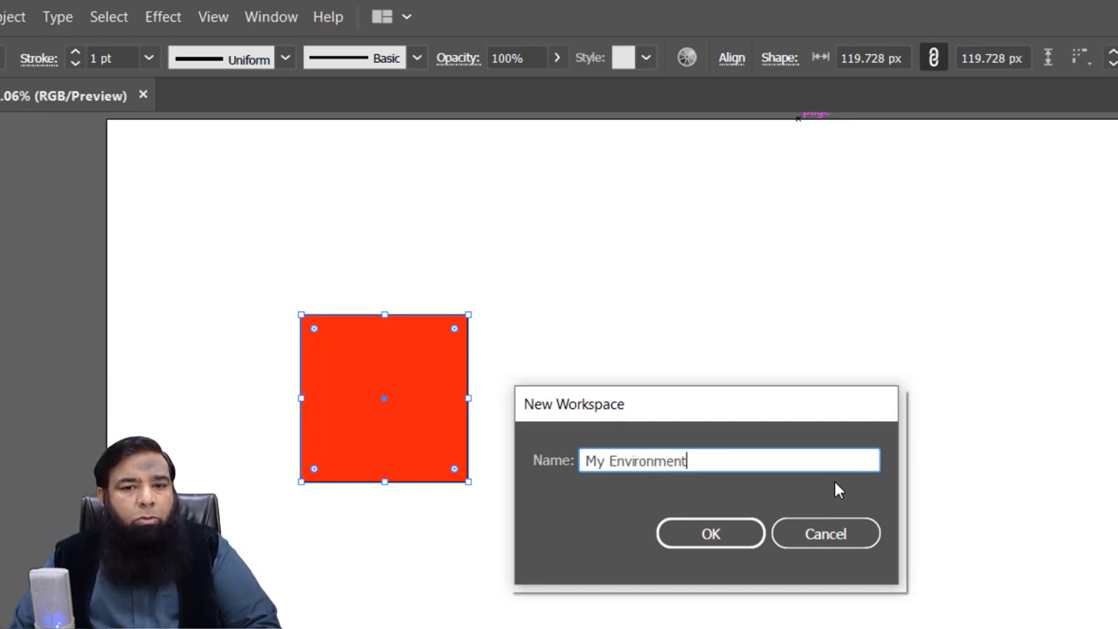
left_click(727, 529)
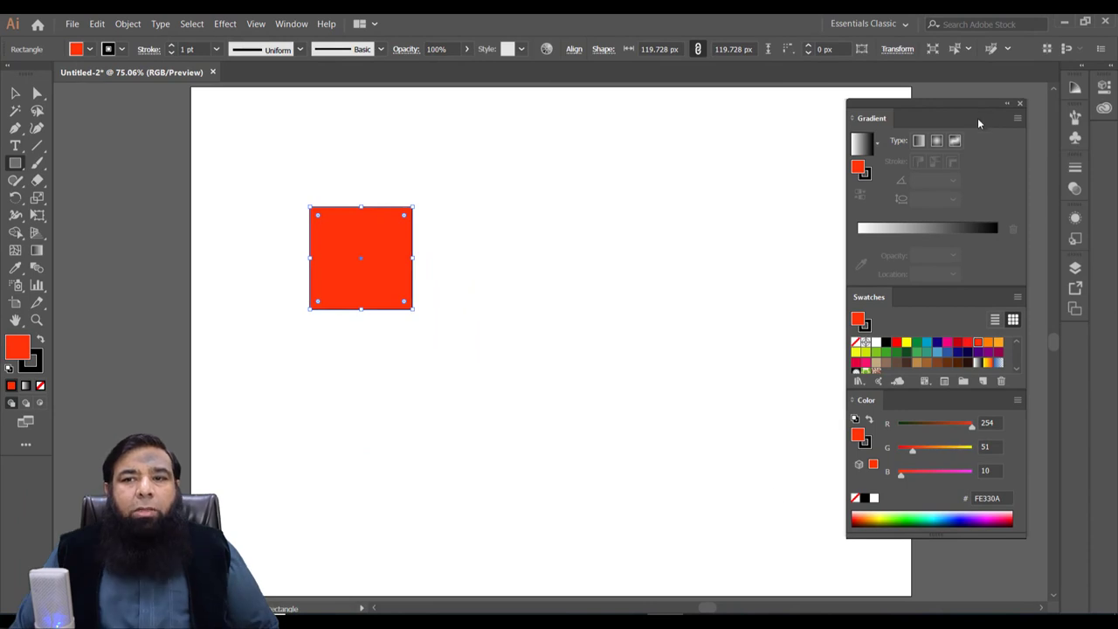
- Close the panel group, reset My Environment to restore it, and fill the square green 007F54
left_click(1020, 104)
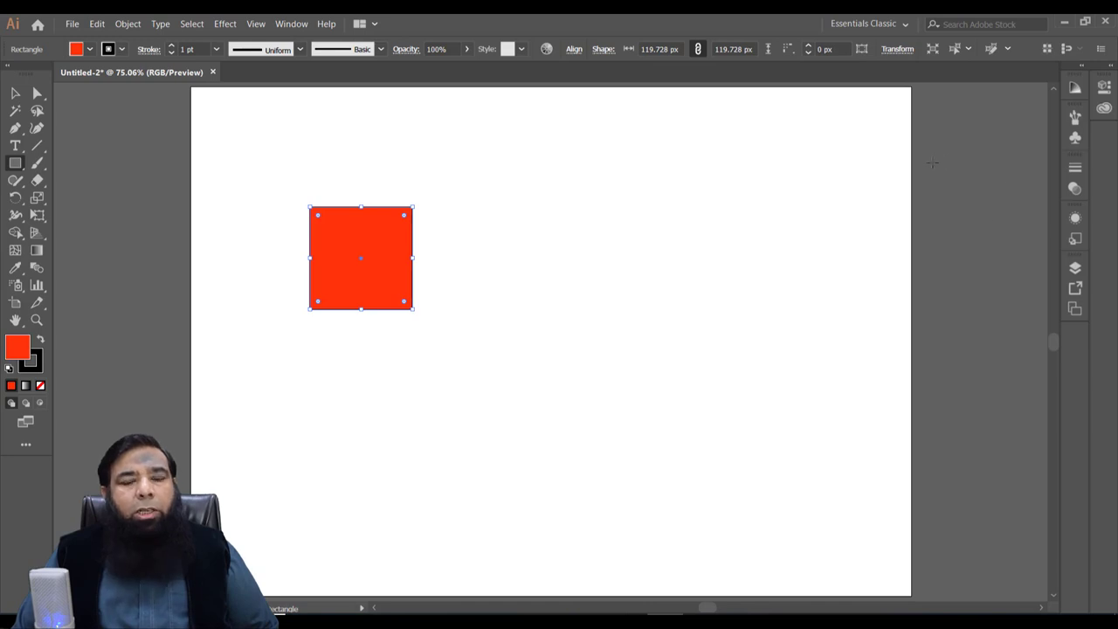
left_click(288, 24)
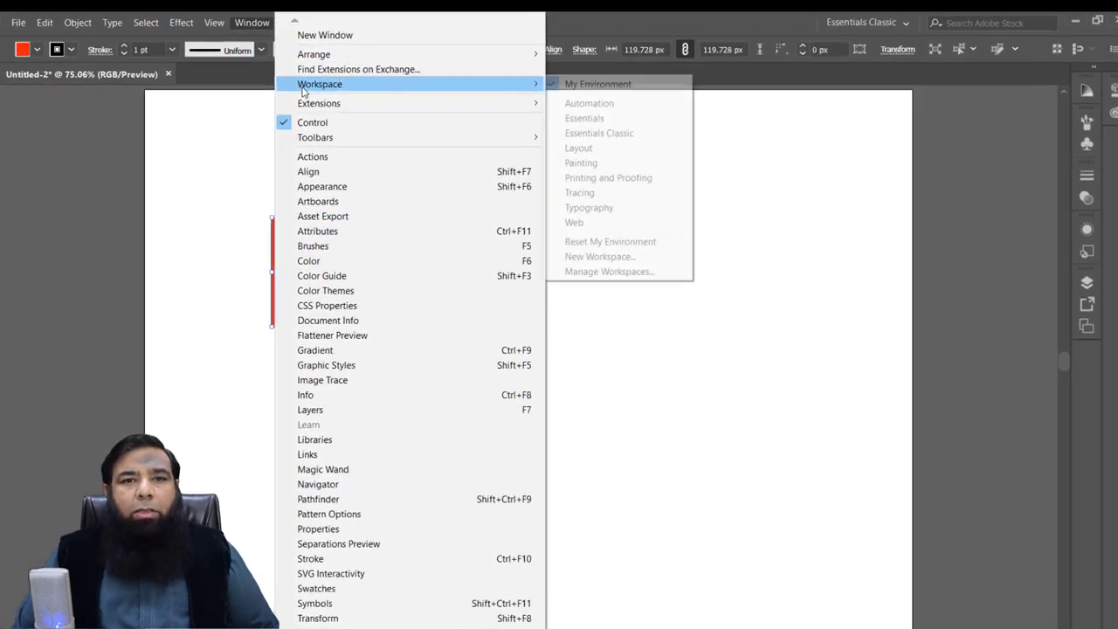
mouse_move(106, 99)
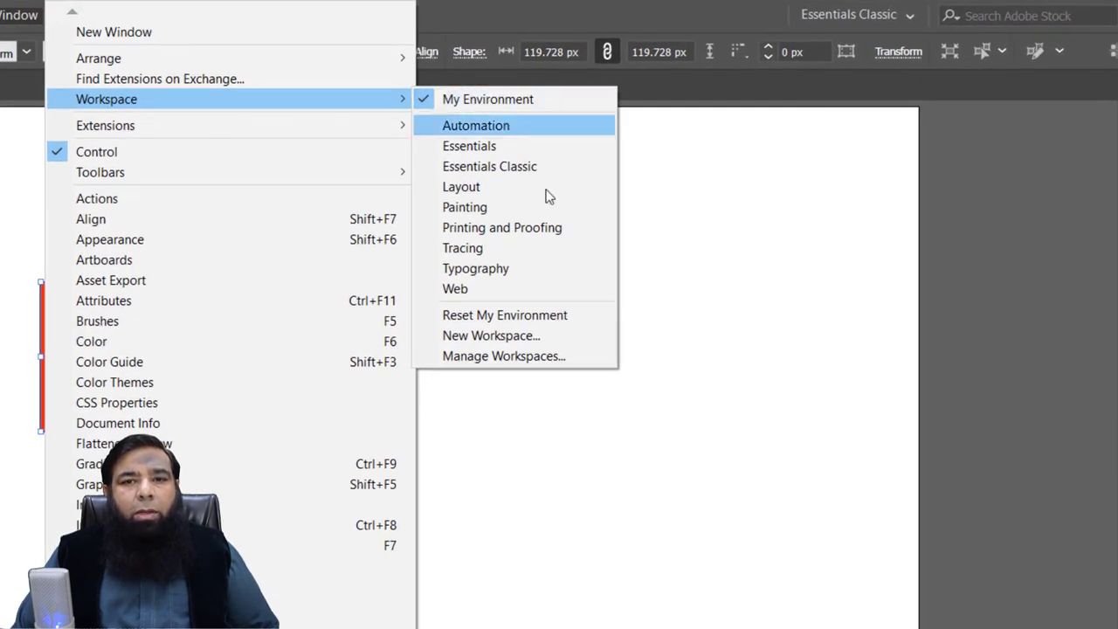
left_click(559, 316)
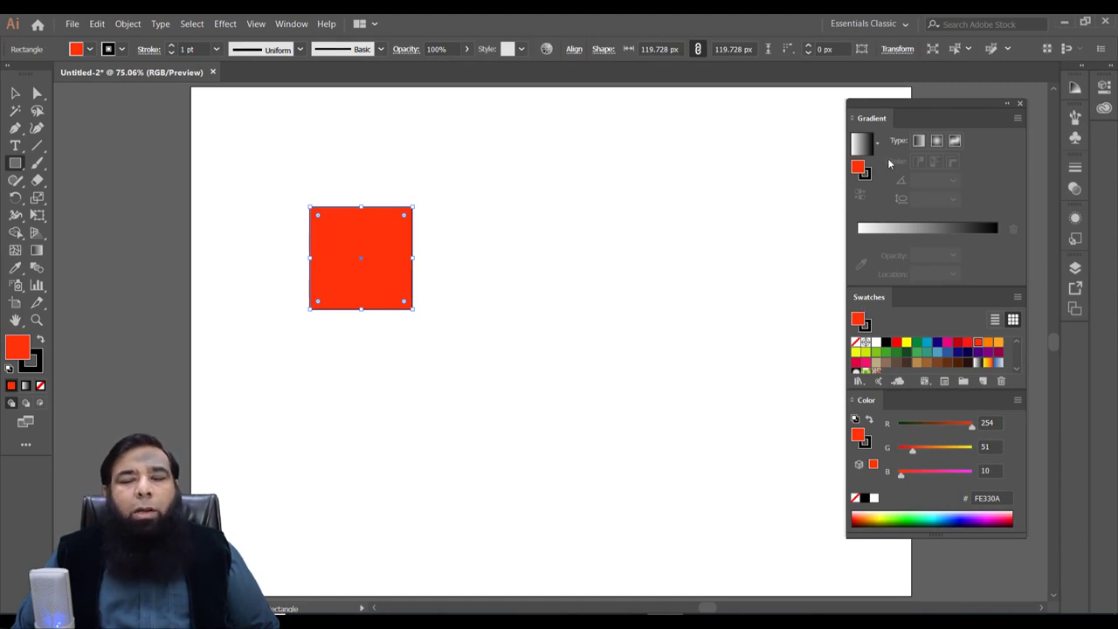
left_click_drag(950, 105, 970, 93)
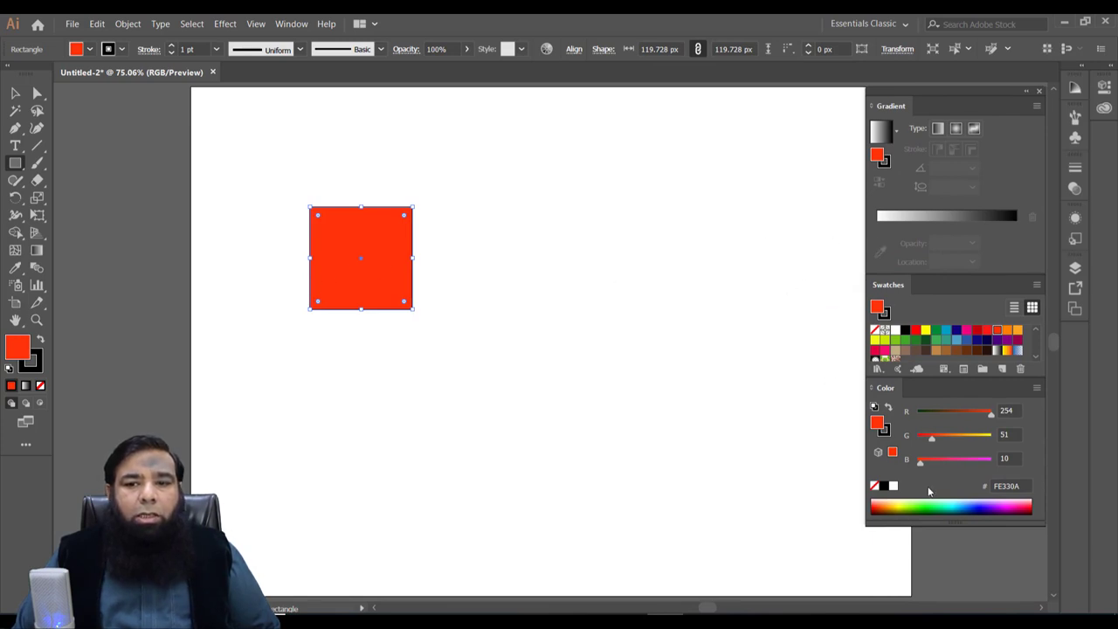
left_click_drag(932, 505, 944, 502)
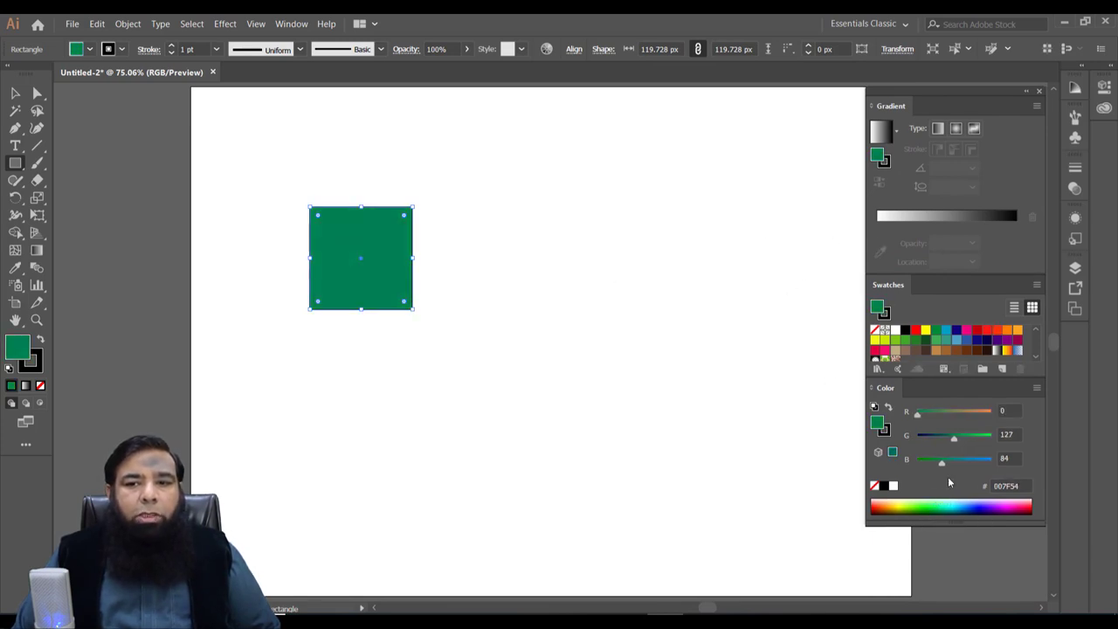
- Try orange and then bright green fills on the square
left_click(997, 331)
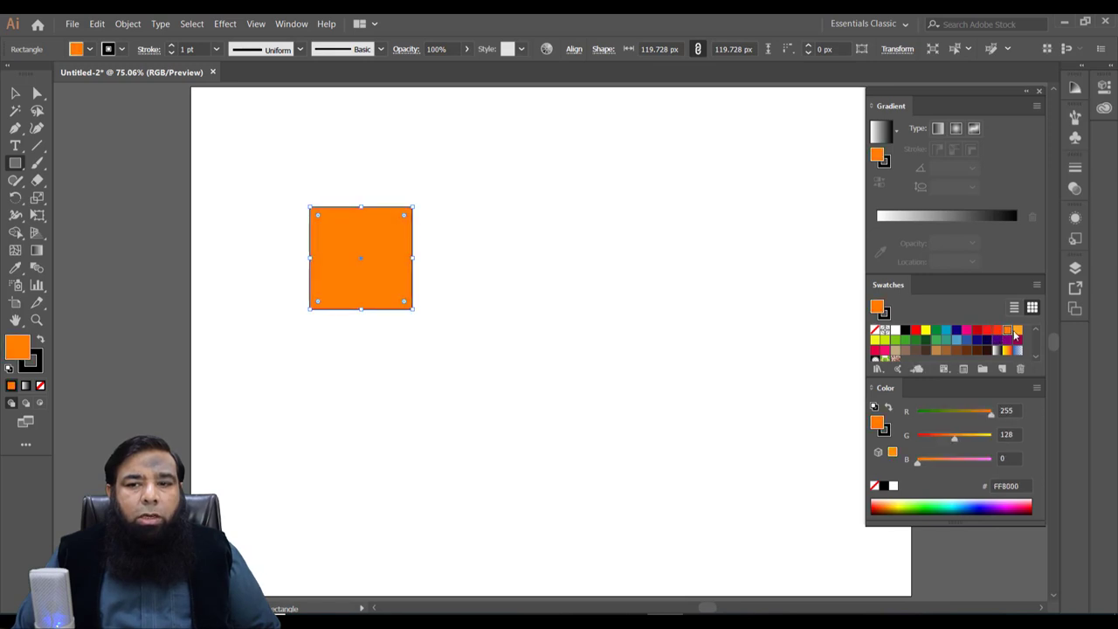
left_click(1018, 330)
left_click(933, 503)
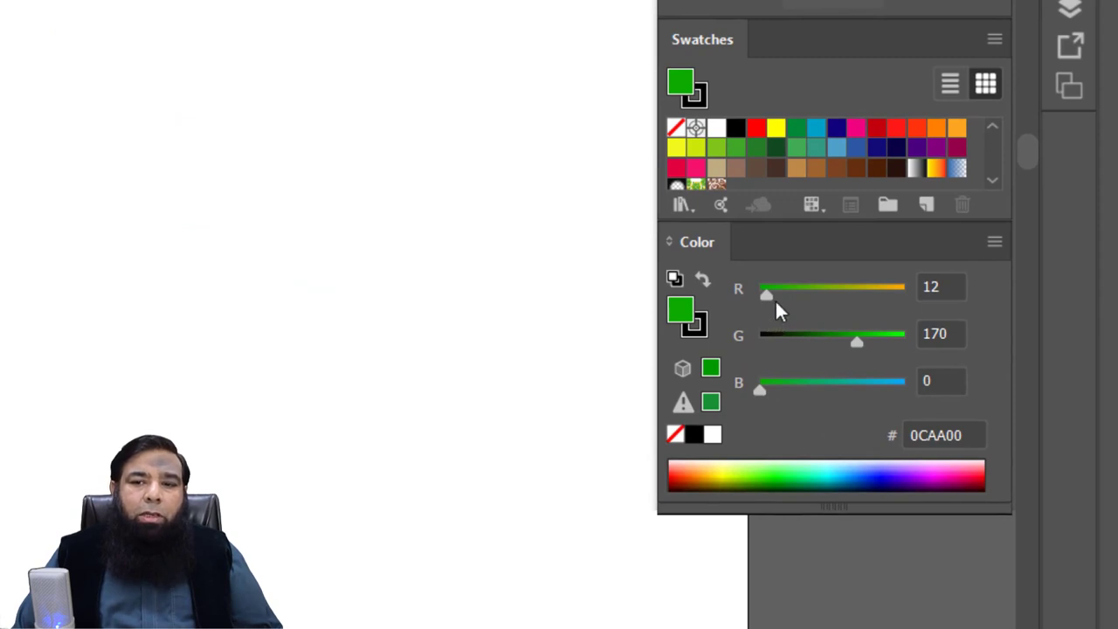
- Adjust the R and B sliders to brown 846846 and add it as a new swatch
left_click_drag(770, 296, 836, 293)
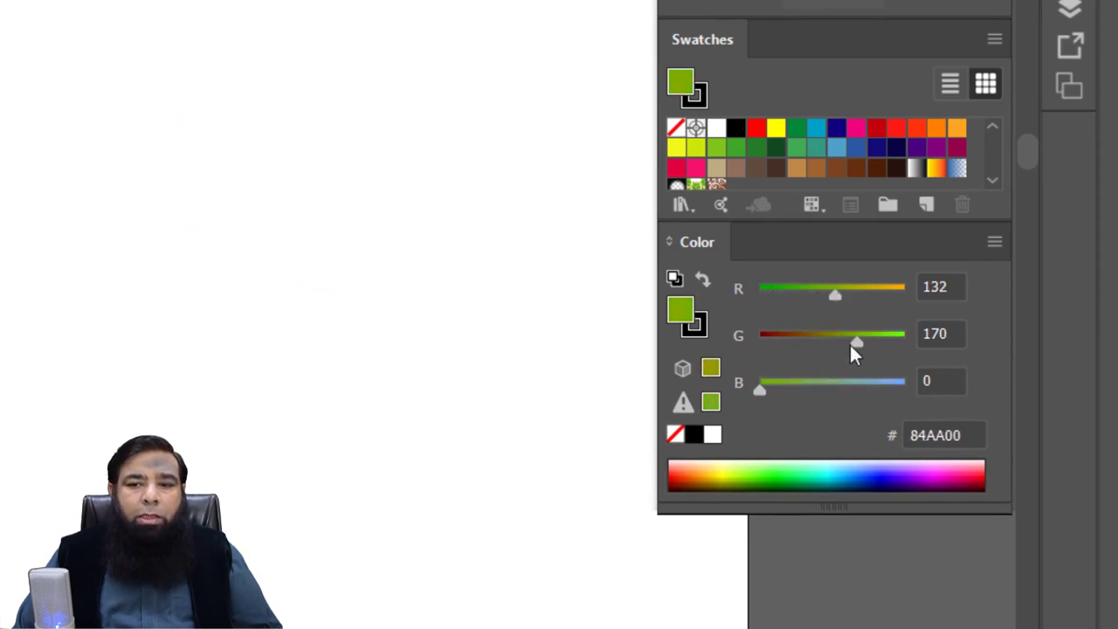
left_click_drag(852, 343, 816, 343)
left_click_drag(759, 389, 799, 390)
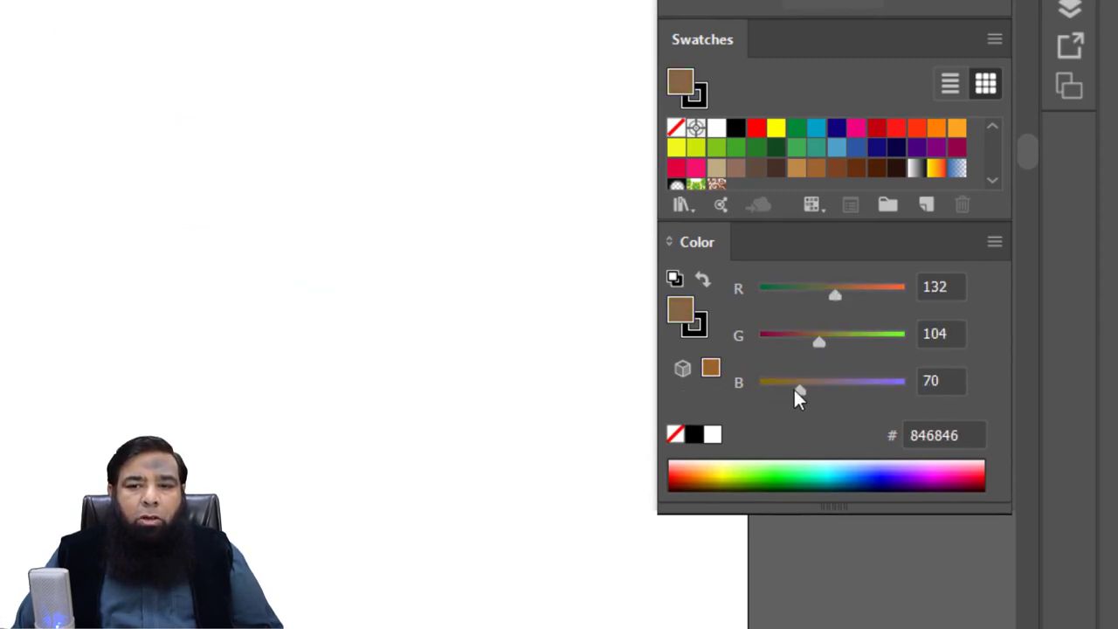
left_click_drag(801, 225, 805, 317)
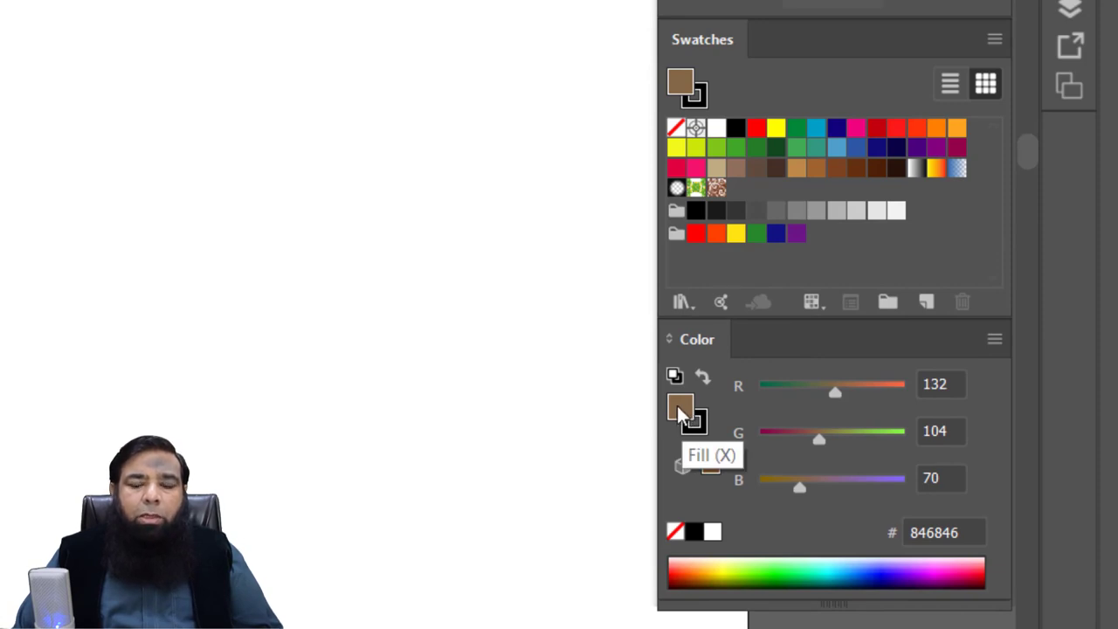
mouse_move(679, 411)
left_mouse_down()
mouse_move(770, 354)
mouse_move(780, 192)
left_mouse_up()
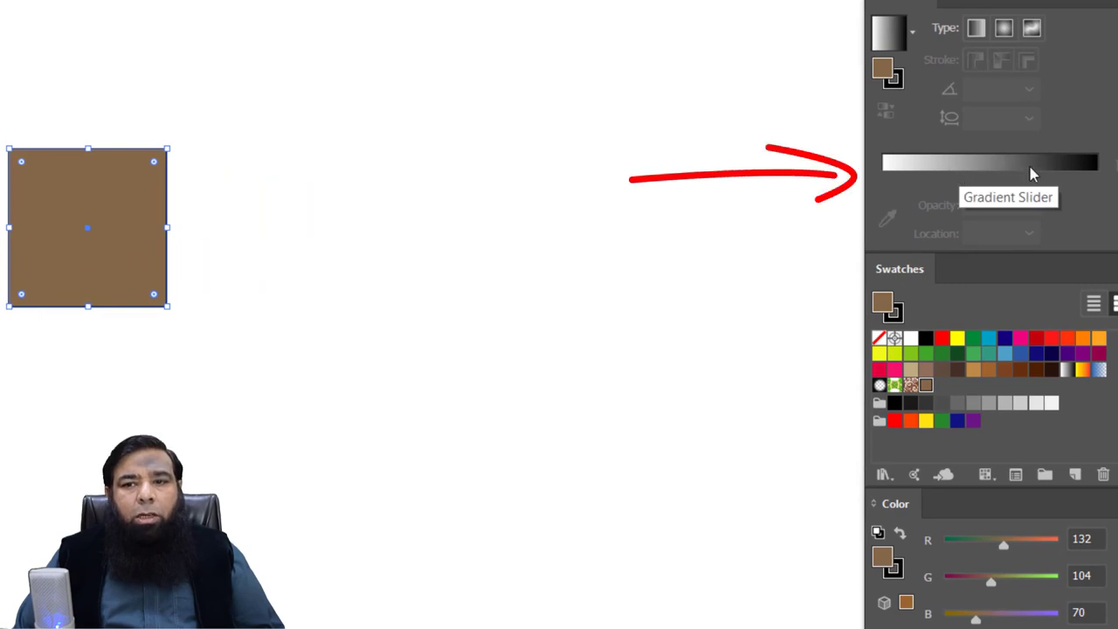
- Apply a white-to-black 0° linear gradient to the square, with its midpoint at 47.87%
left_click(977, 175)
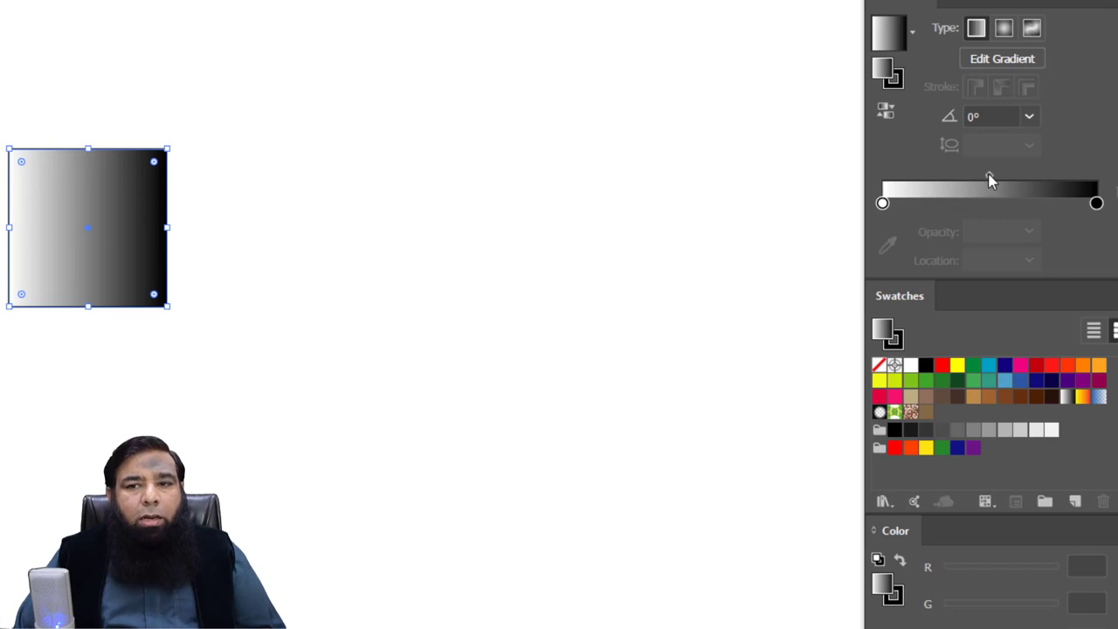
left_click_drag(989, 175, 1075, 181)
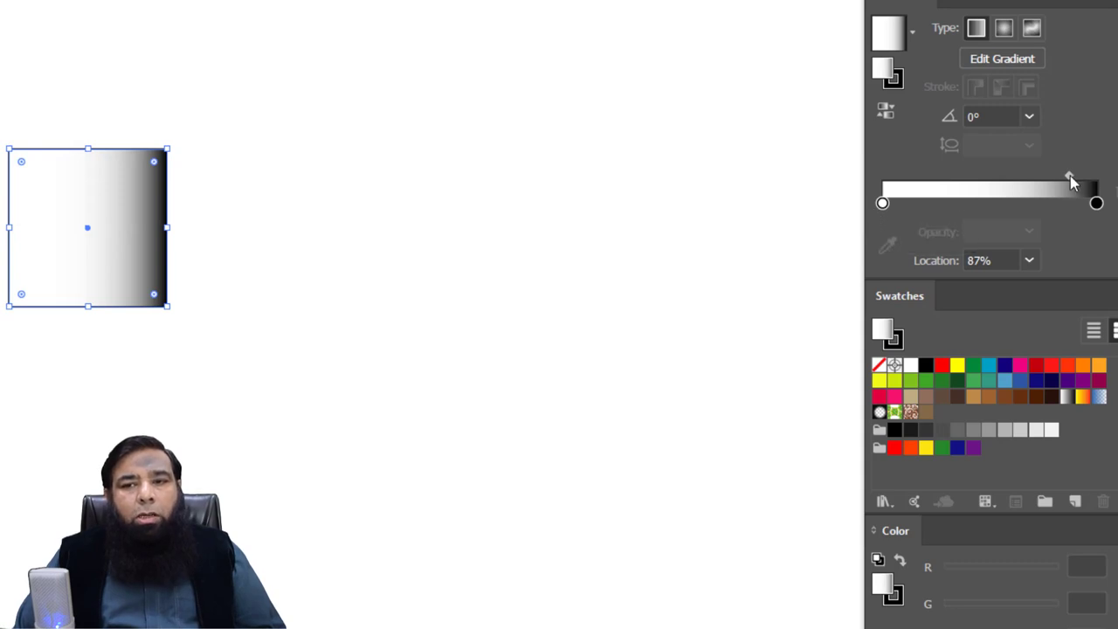
left_click_drag(1071, 176, 901, 177)
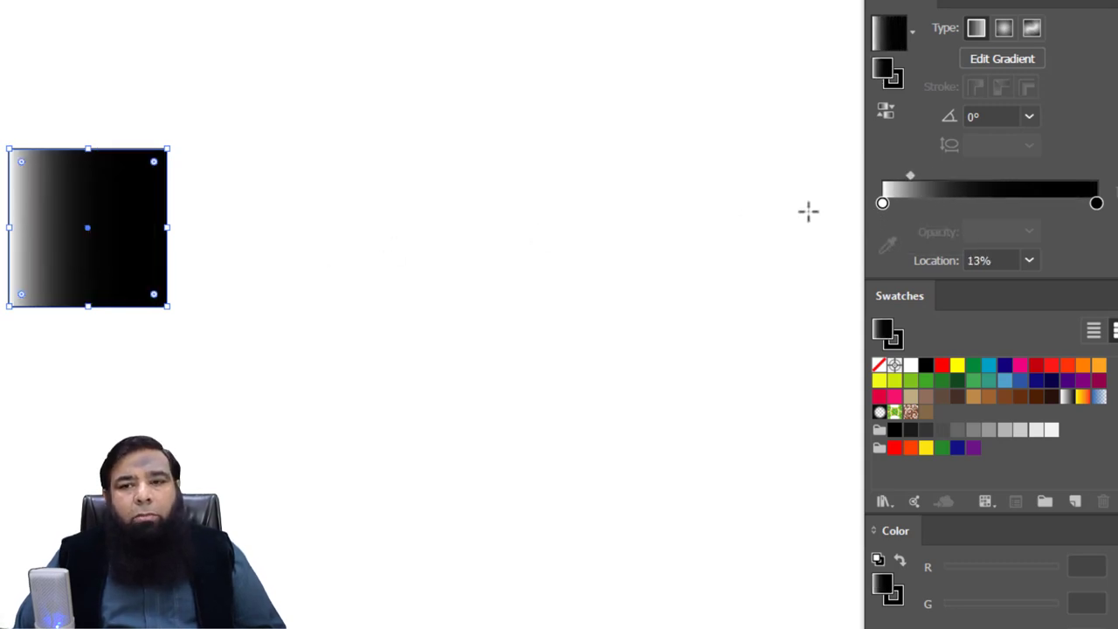
left_click_drag(911, 176, 984, 177)
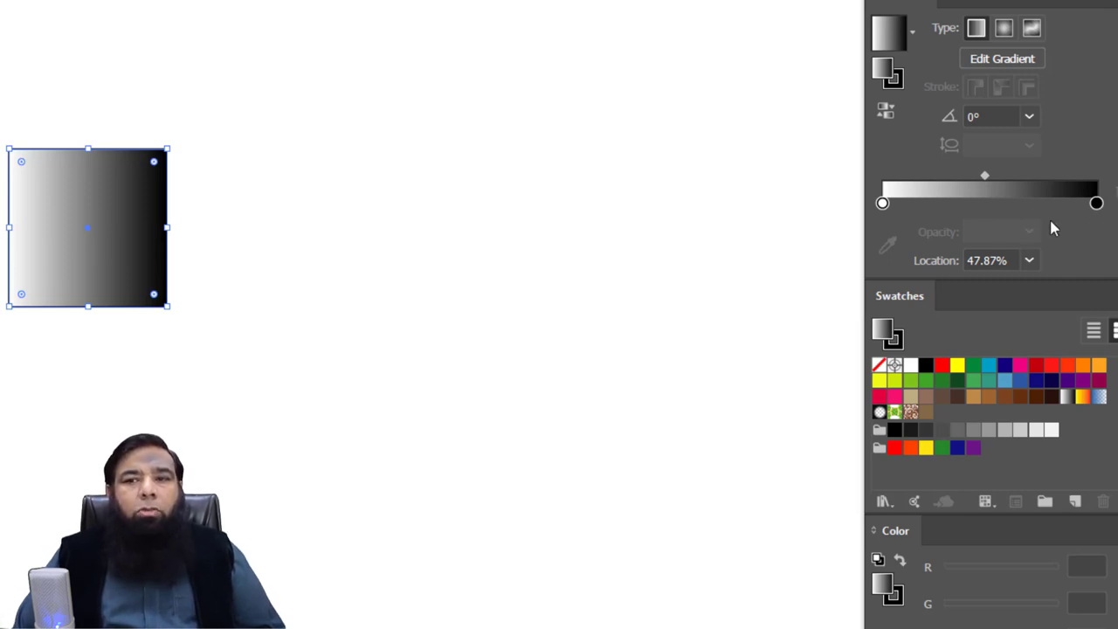
- Switch both gradient stops to RGB, colouring the end stop magenta and the start stop yellow-green
left_click(1096, 202)
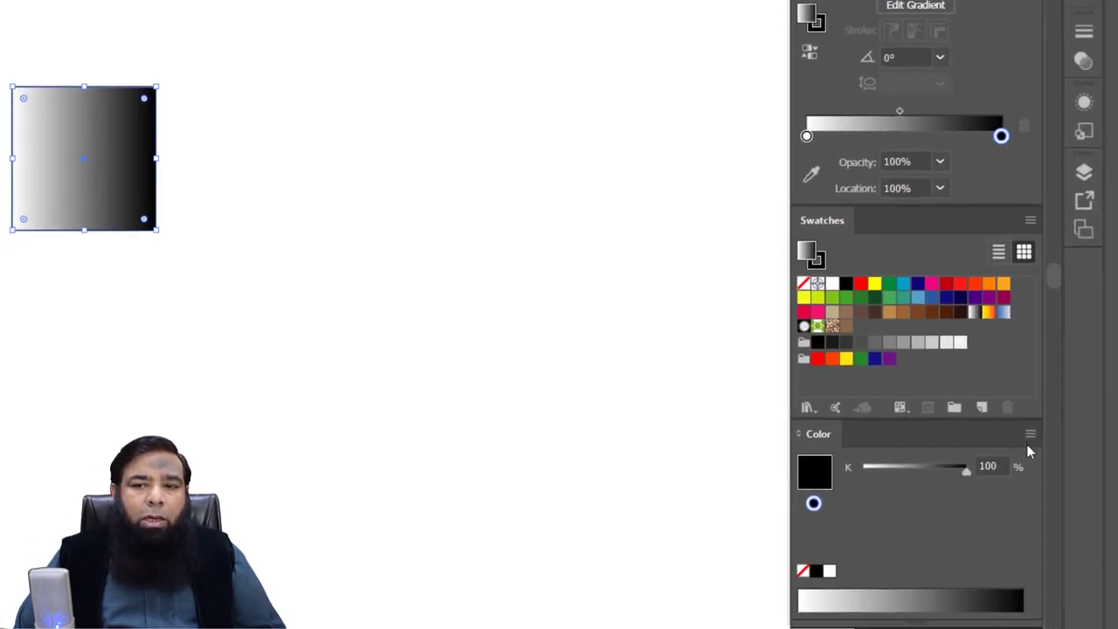
left_click(1030, 435)
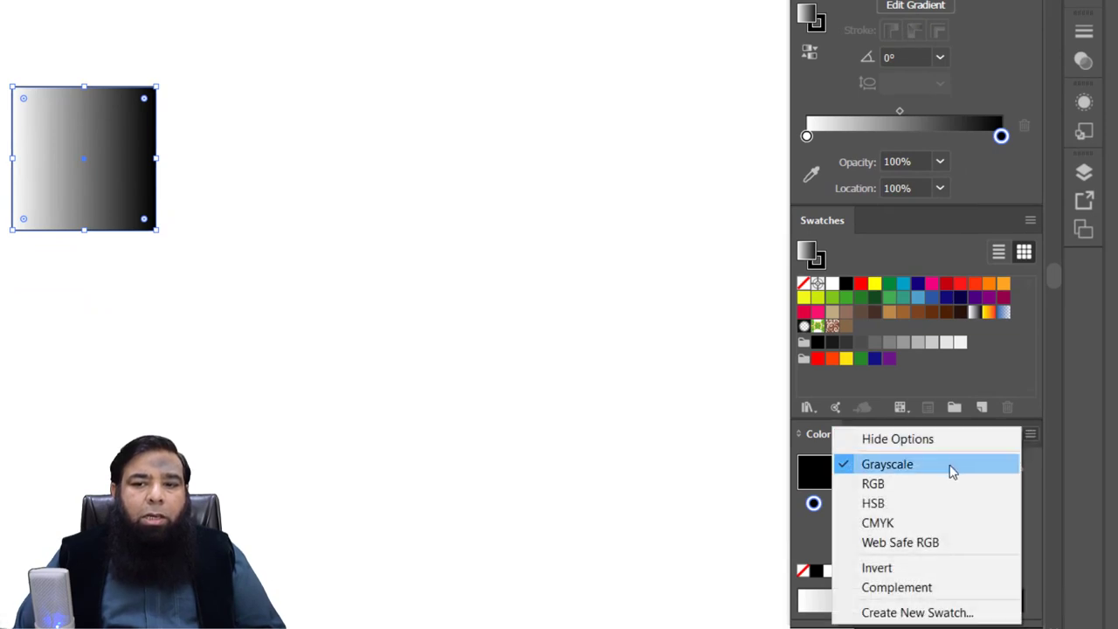
left_click(906, 484)
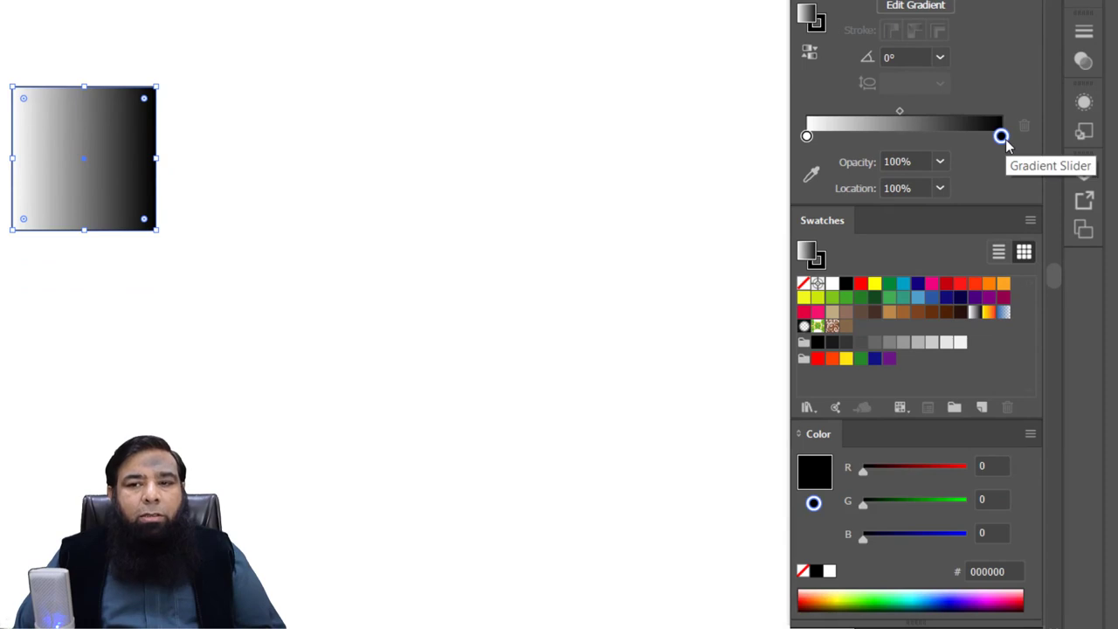
left_click(1001, 600)
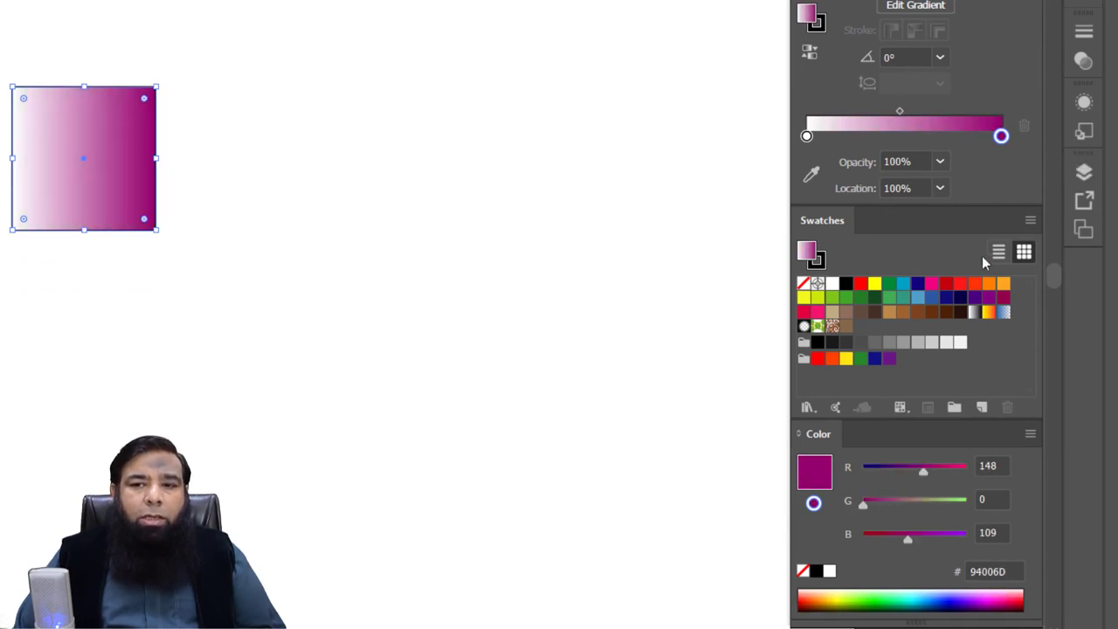
left_click(808, 136)
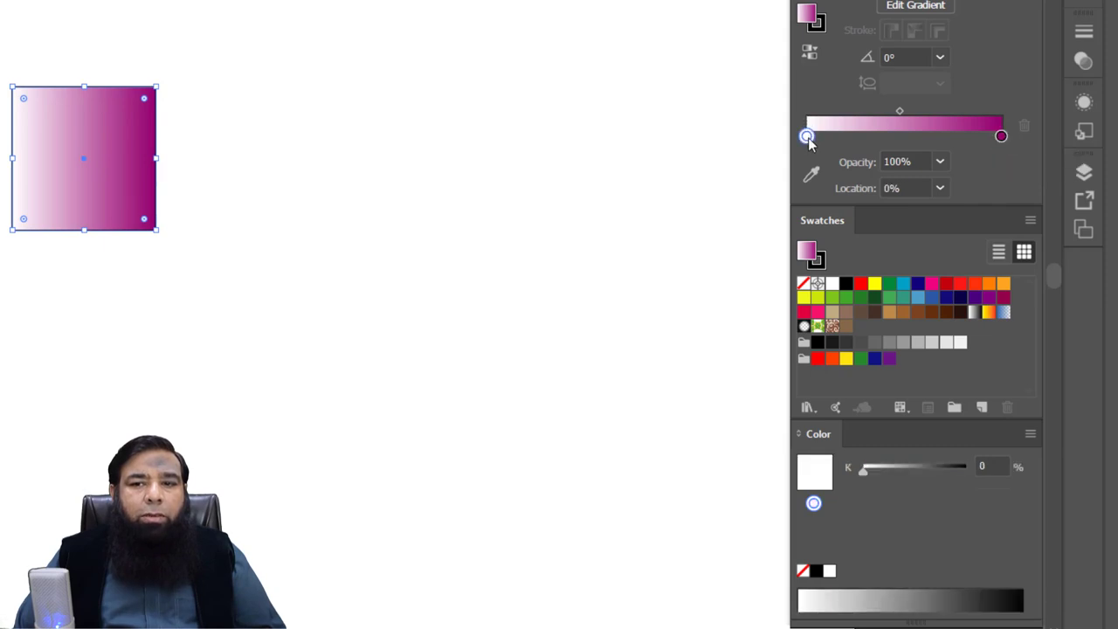
left_click(1031, 435)
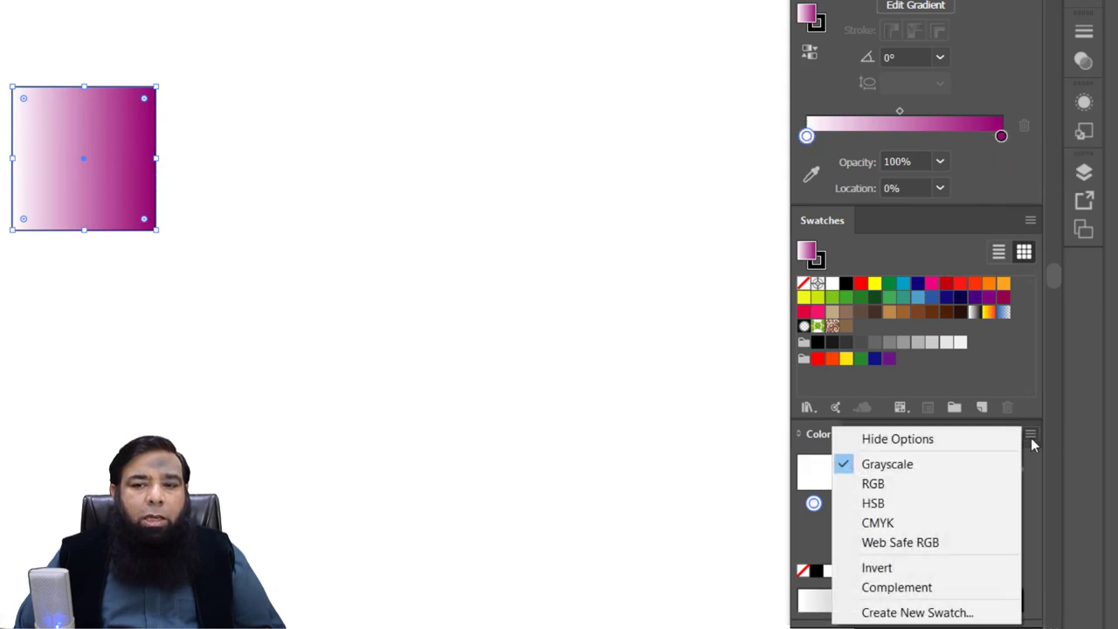
left_click(948, 485)
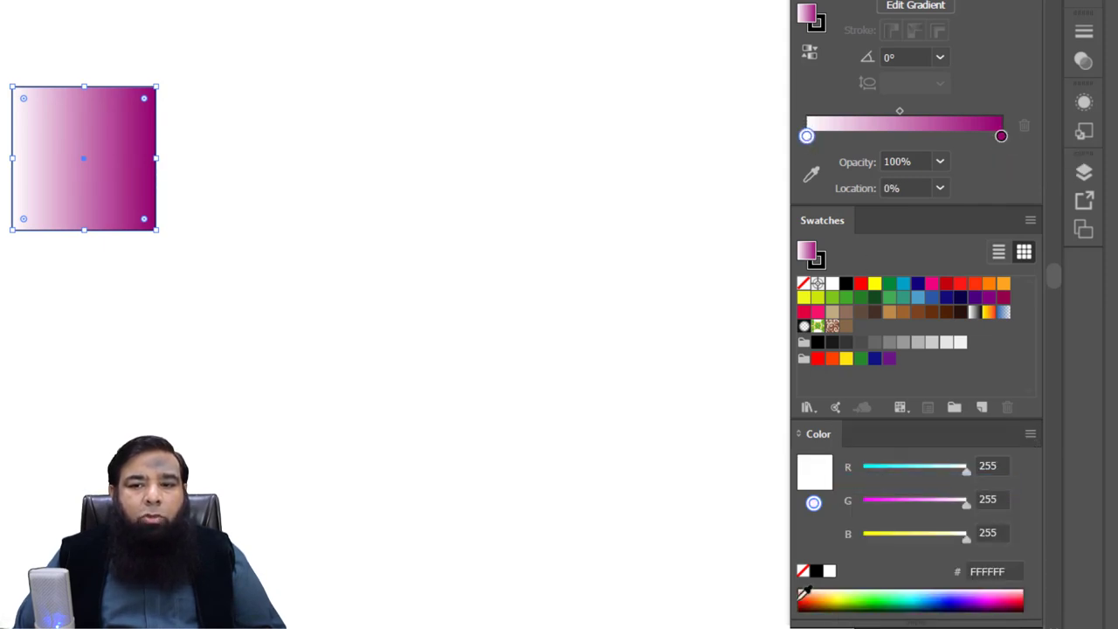
left_click(846, 596)
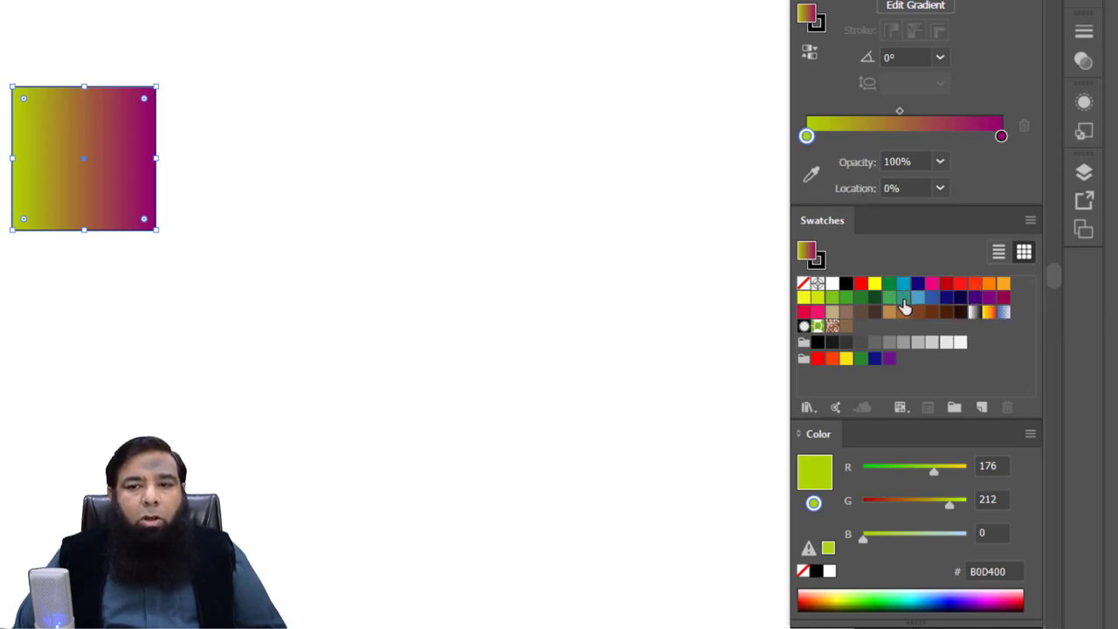
- Drop green on the start stop and orange FF8000 on the end, with the midpoint at 43.36%
left_click_drag(890, 287, 807, 137)
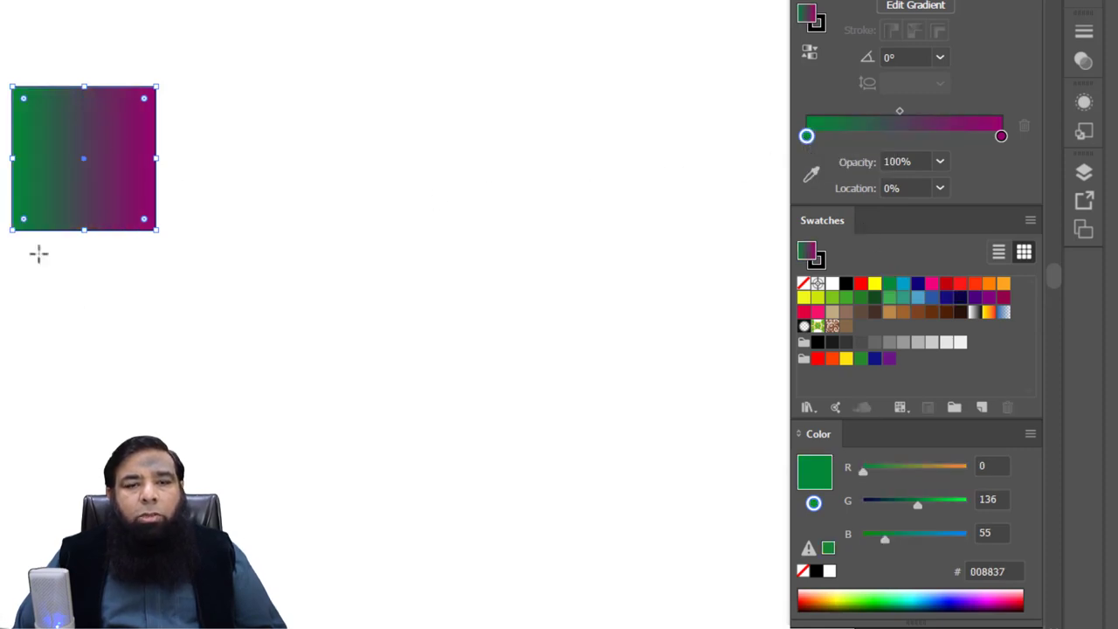
left_click(1001, 137)
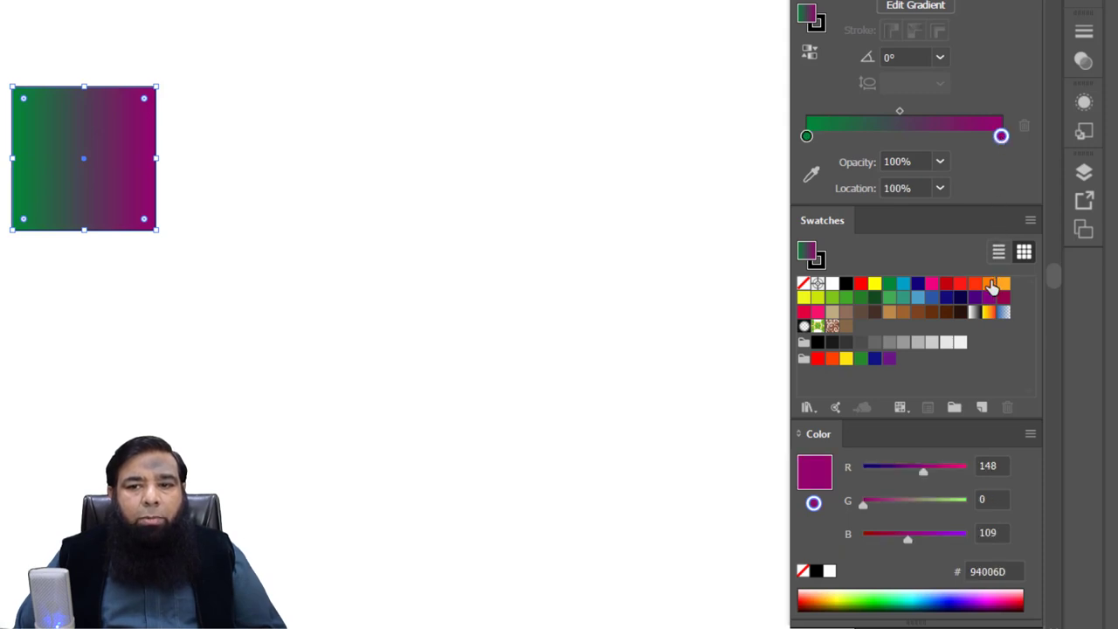
left_click_drag(990, 284, 1003, 138)
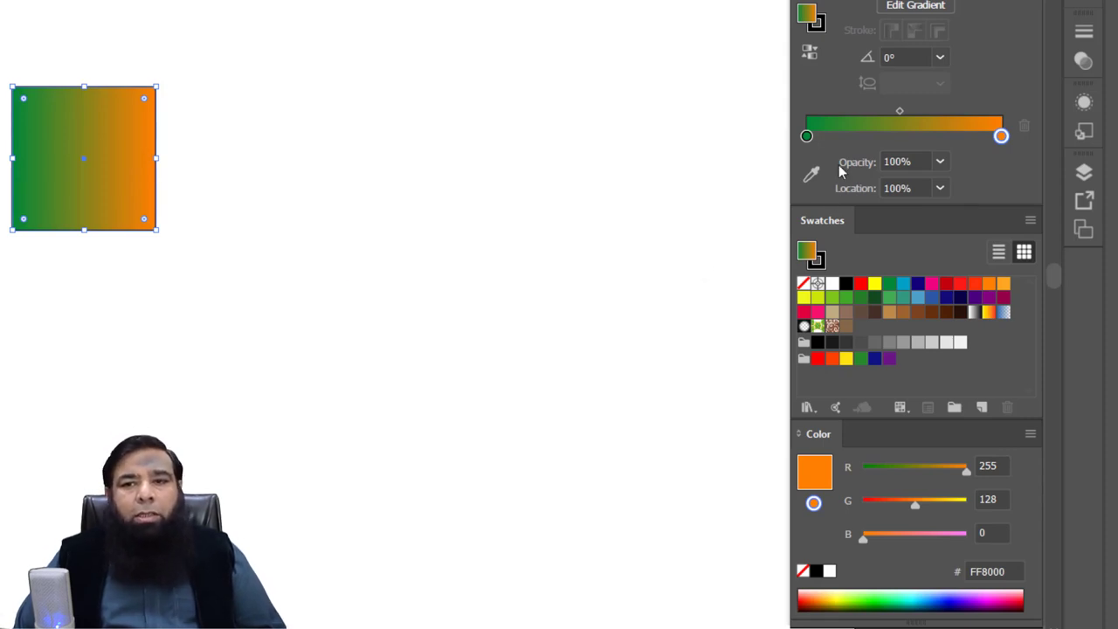
left_click_drag(904, 112, 892, 112)
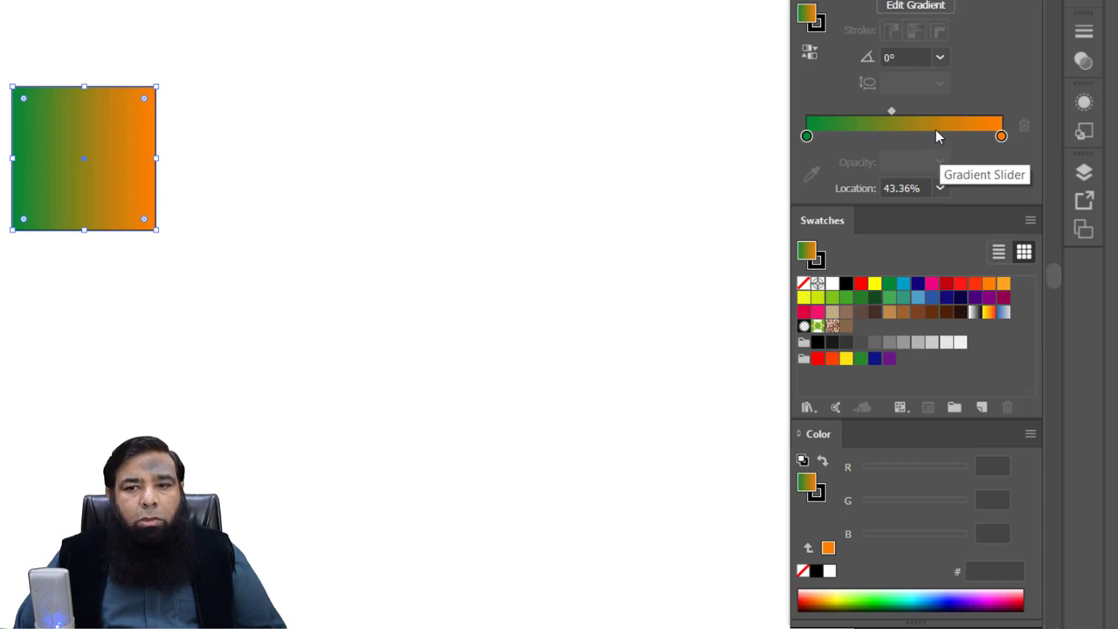
- Add extra blue and yellow colour stops in the middle of the gradient and reposition them
left_click(936, 133)
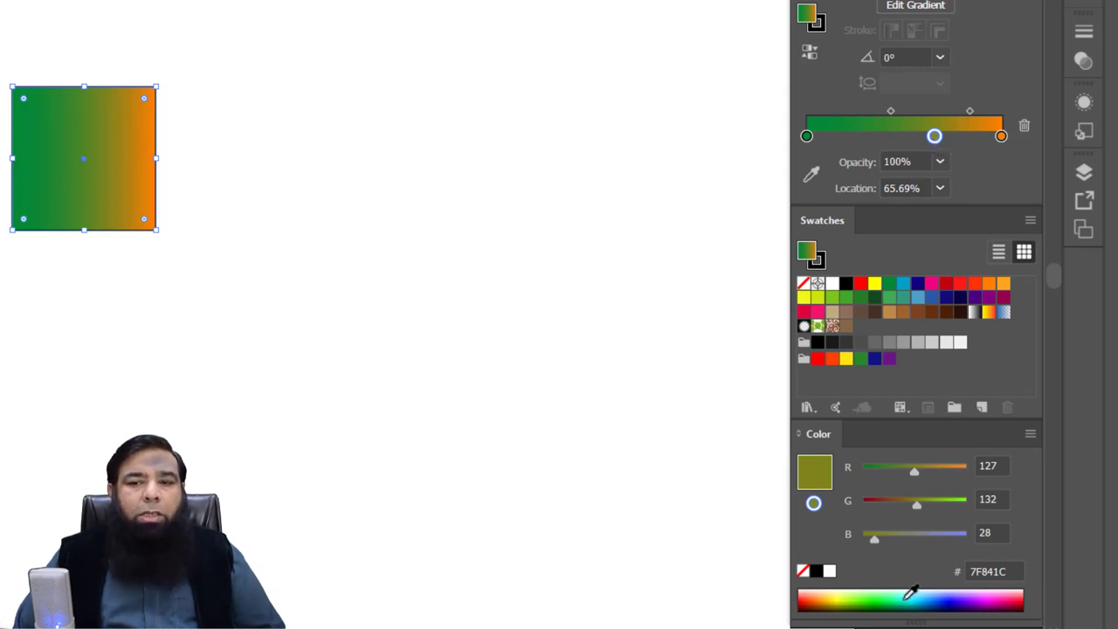
left_click(862, 599)
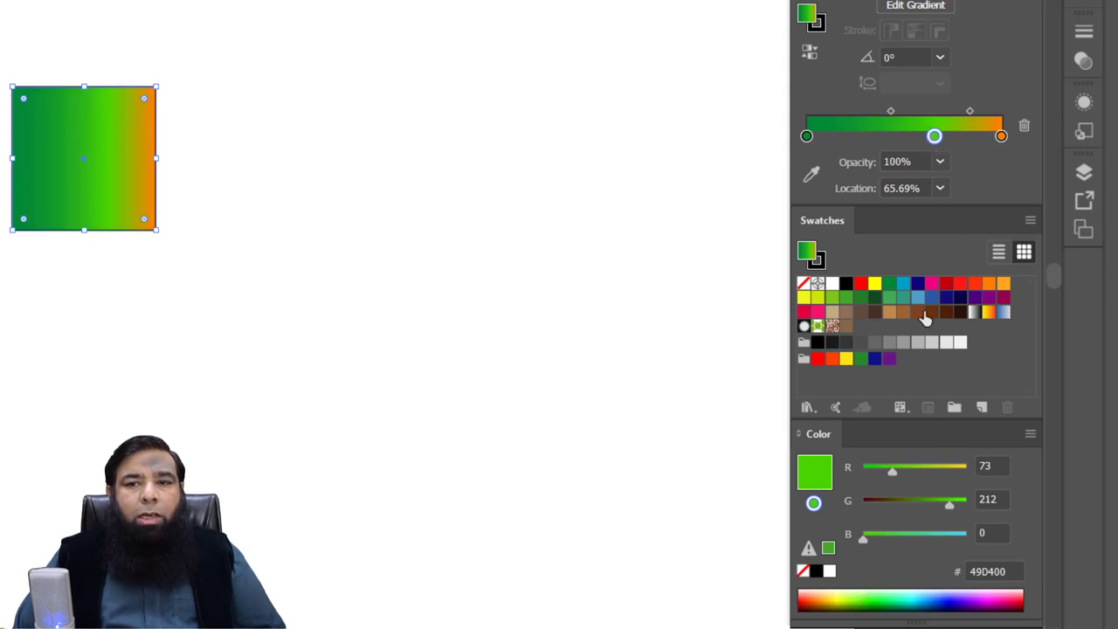
left_click(904, 283)
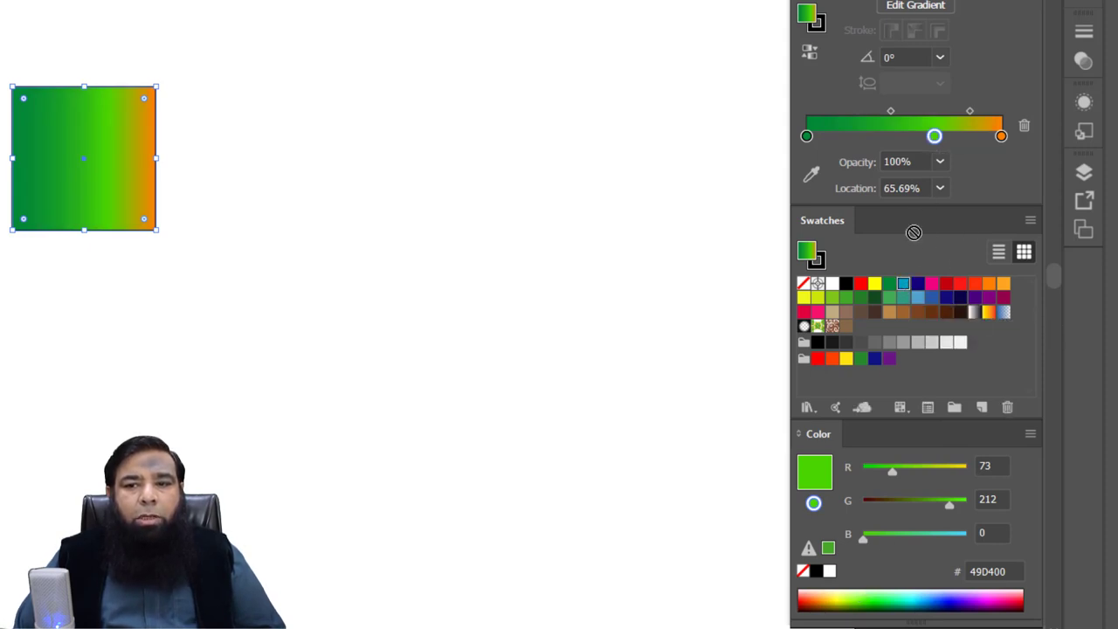
left_click_drag(925, 164, 935, 136)
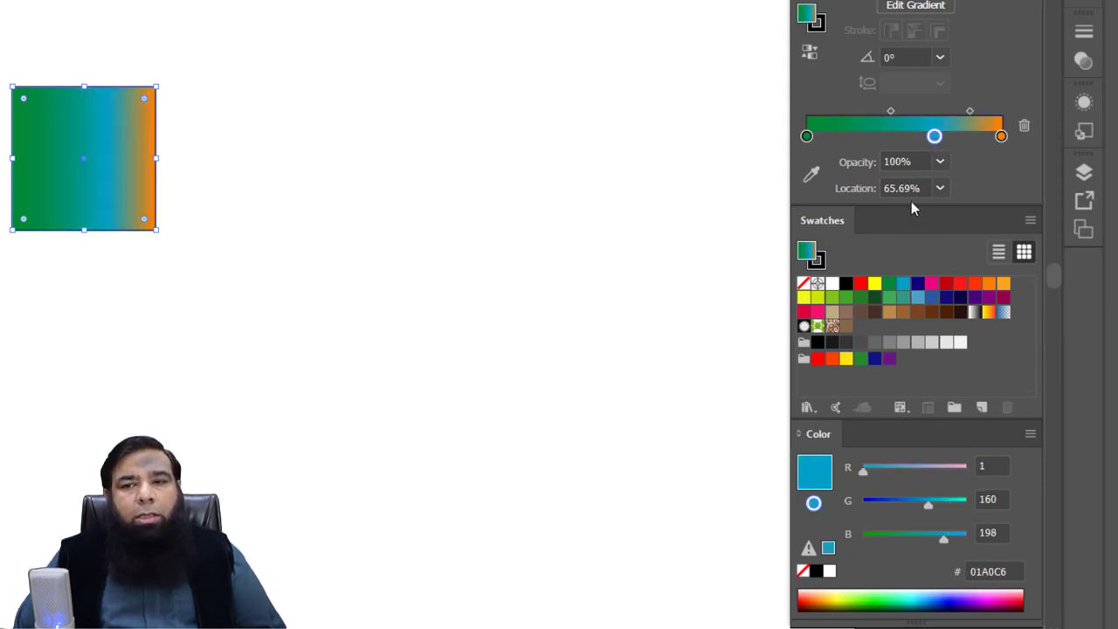
left_click(864, 137)
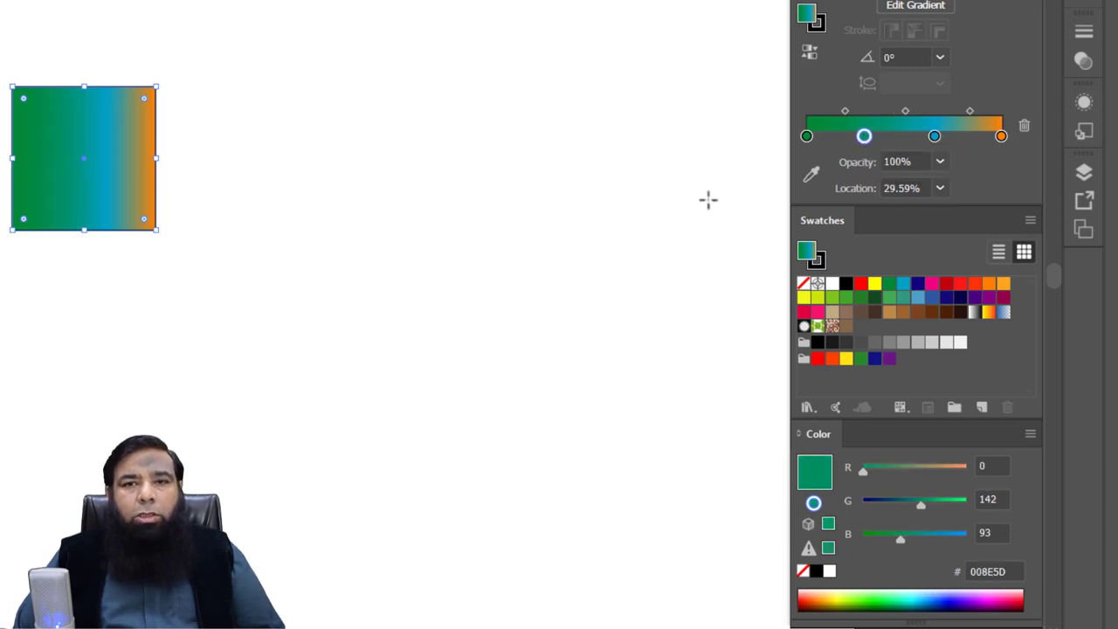
left_click_drag(877, 292, 864, 137)
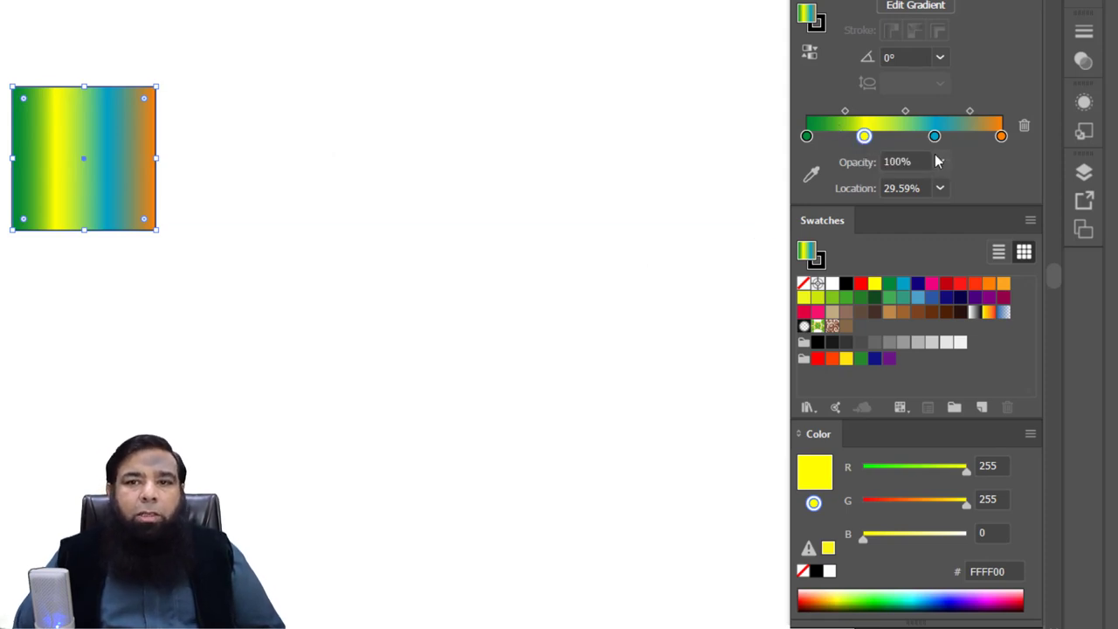
mouse_move(935, 137)
left_mouse_down()
mouse_move(946, 138)
mouse_move(920, 138)
left_mouse_up()
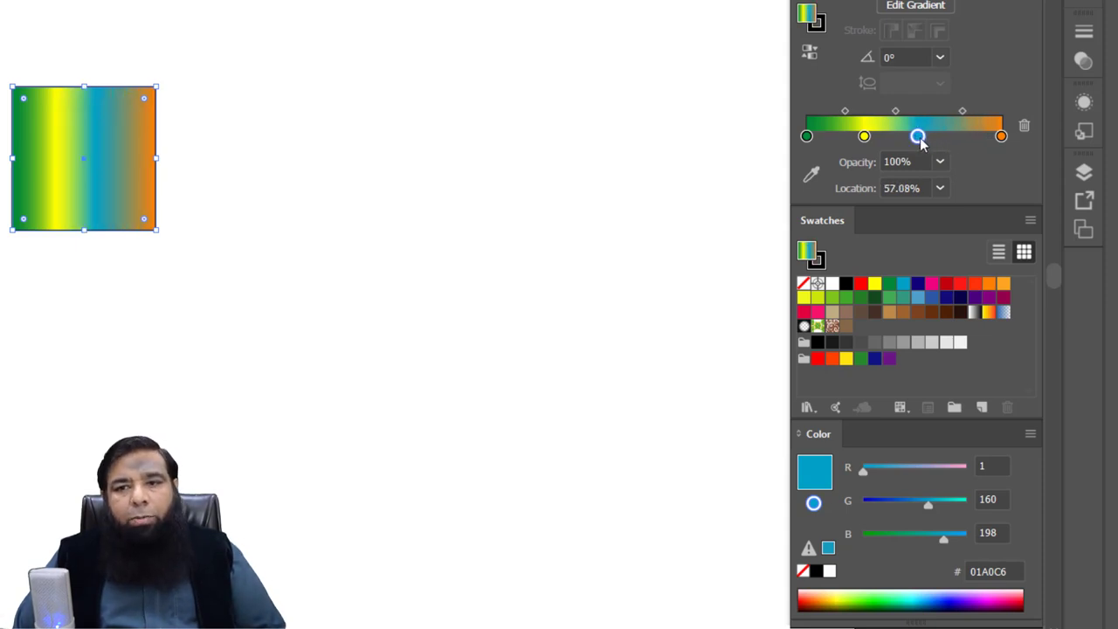
mouse_move(918, 138)
left_mouse_down()
mouse_move(883, 137)
mouse_move(944, 138)
mouse_move(894, 137)
mouse_move(905, 137)
left_mouse_up()
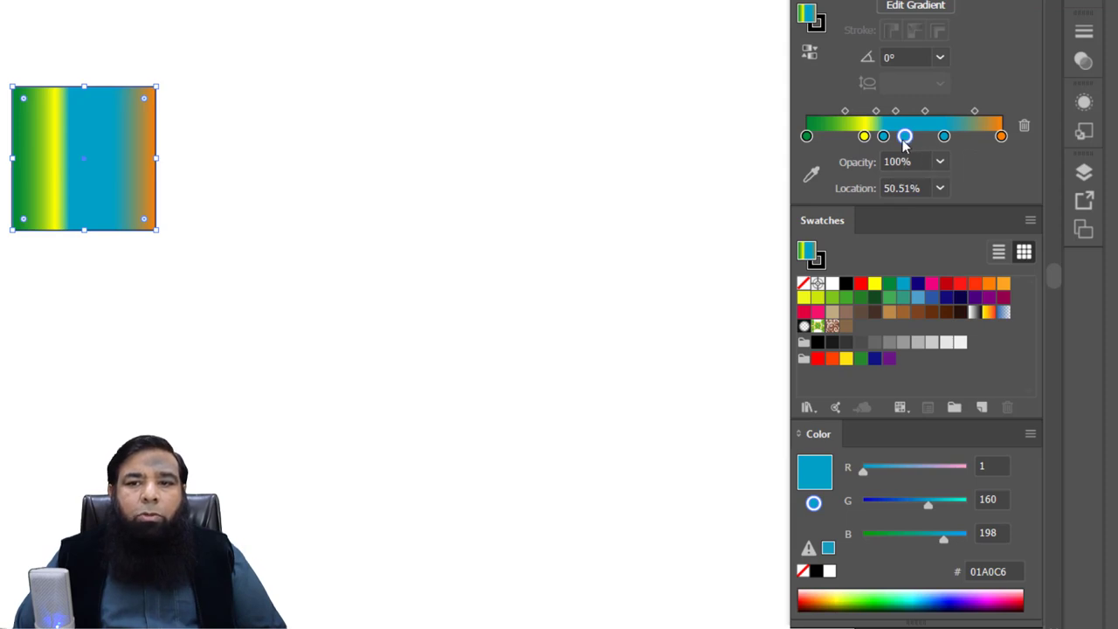
- Remove the extra stops, leaving green-to-orange with the midpoint at 48.46%
left_click_drag(905, 137, 903, 216)
left_click_drag(883, 137, 884, 190)
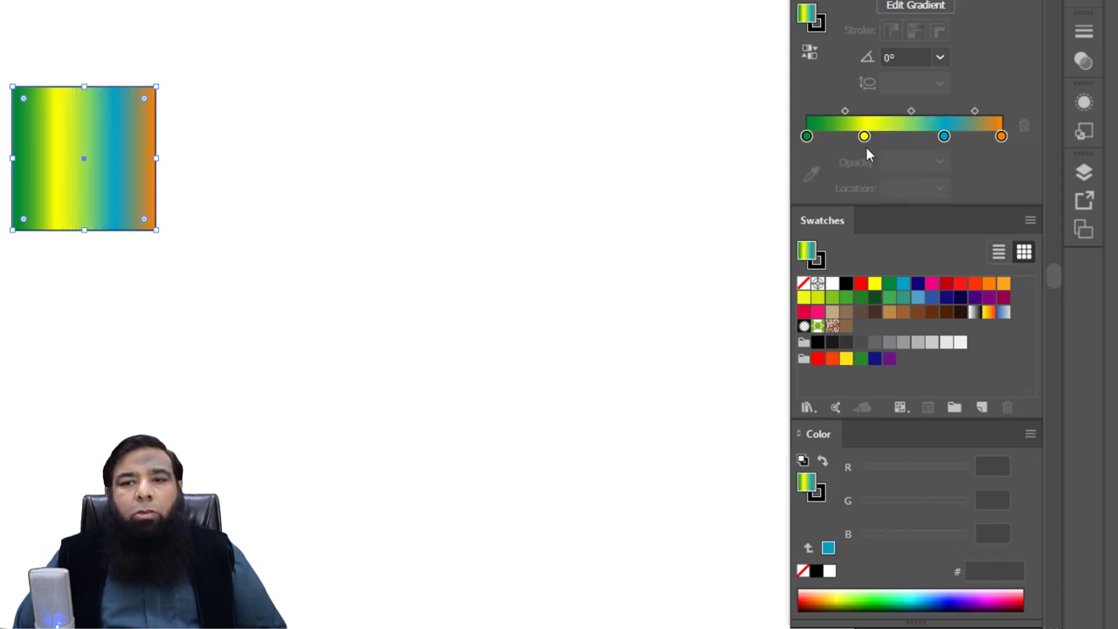
left_click_drag(864, 136, 866, 218)
left_click(945, 137)
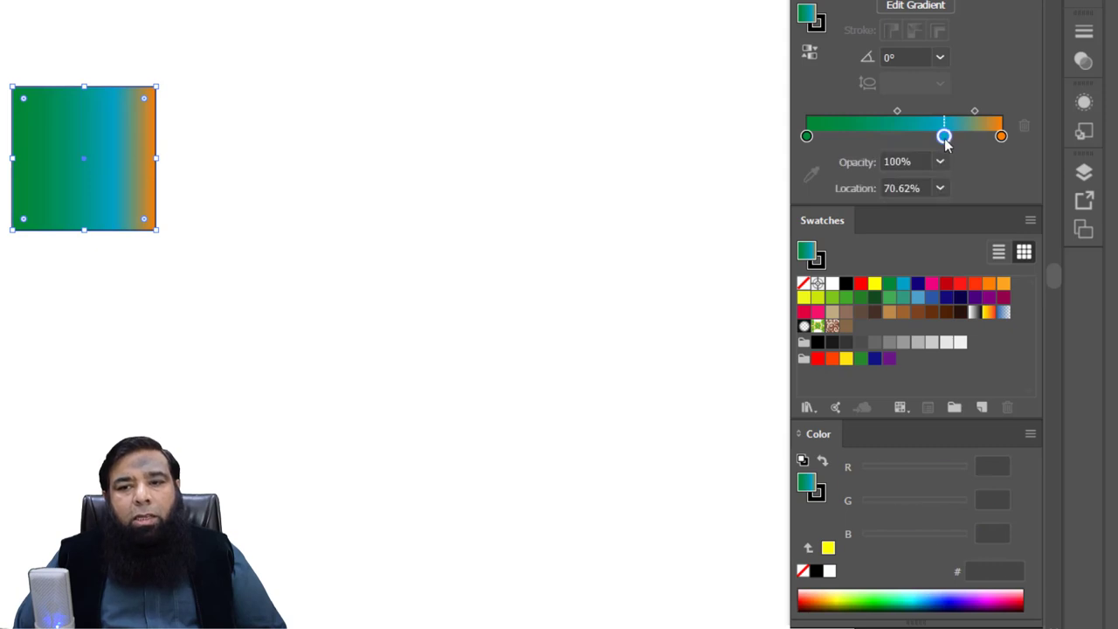
left_click_drag(944, 137, 931, 210)
left_click_drag(935, 112, 901, 112)
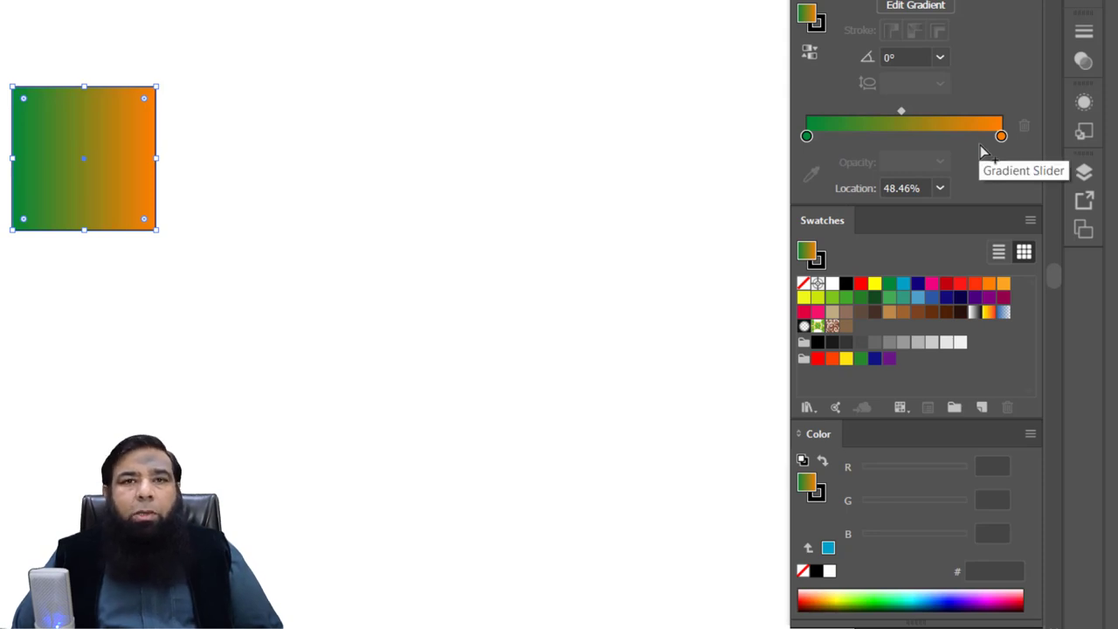
left_click(941, 58)
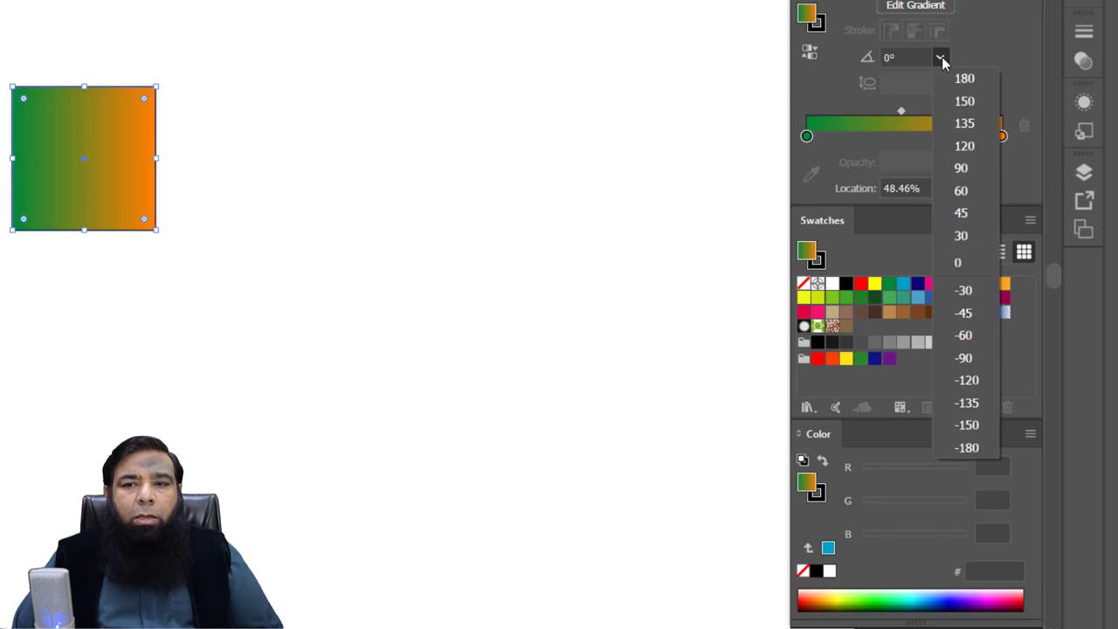
left_click(960, 189)
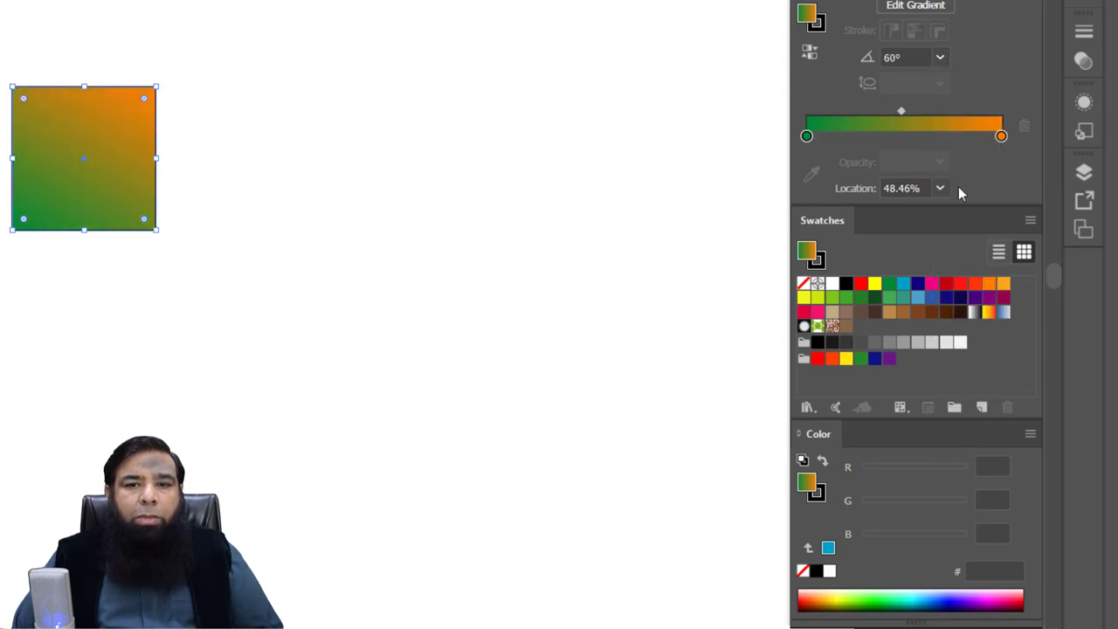
left_click(941, 58)
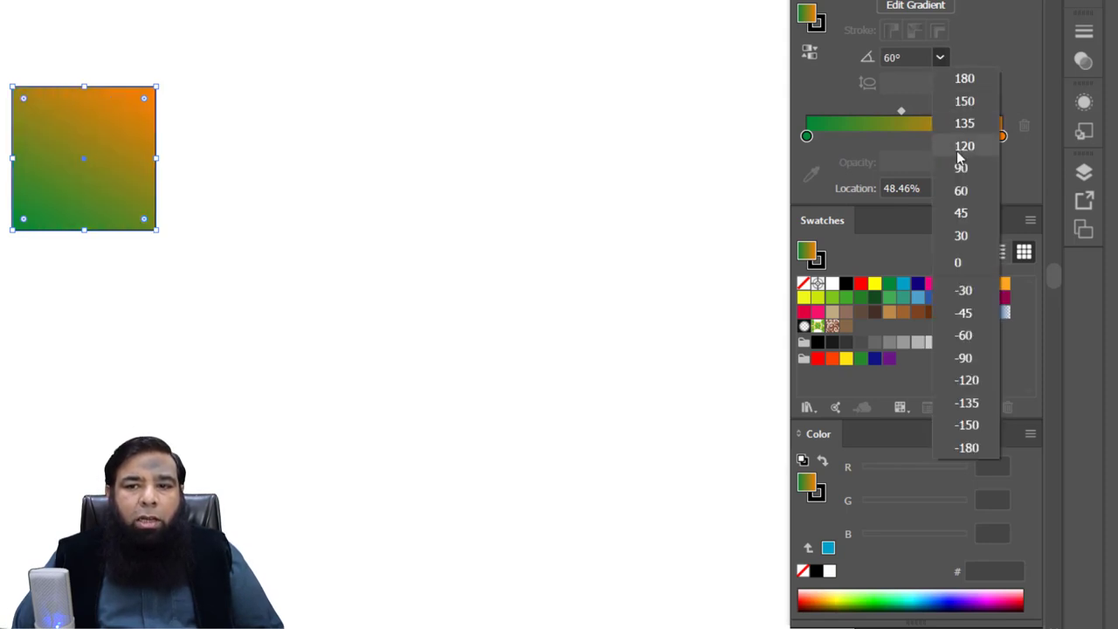
left_click(963, 234)
left_click(940, 57)
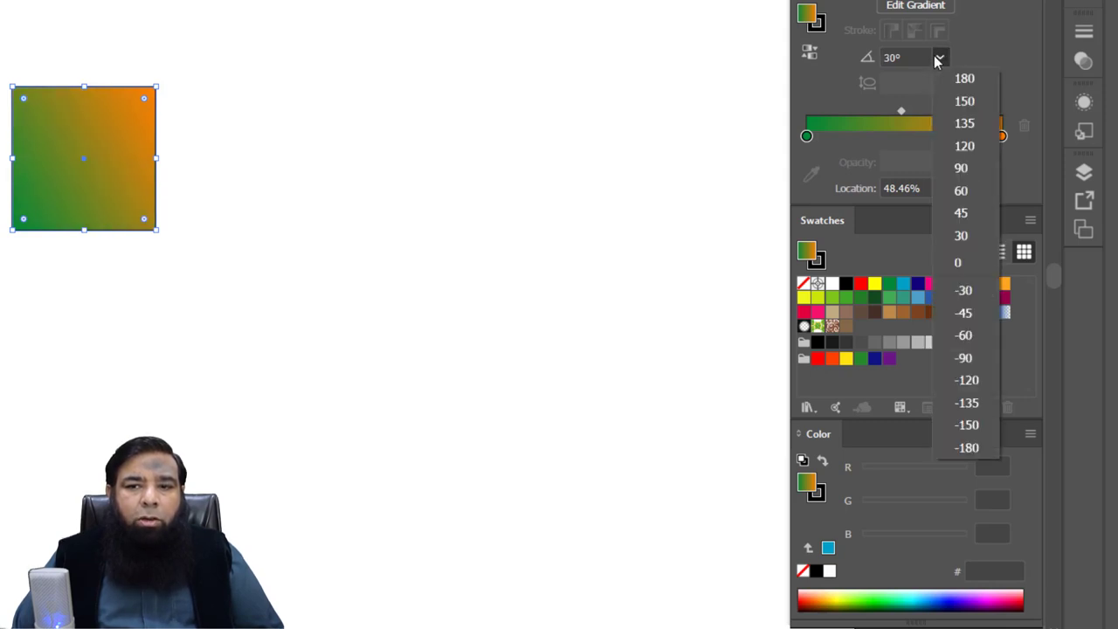
left_click(961, 80)
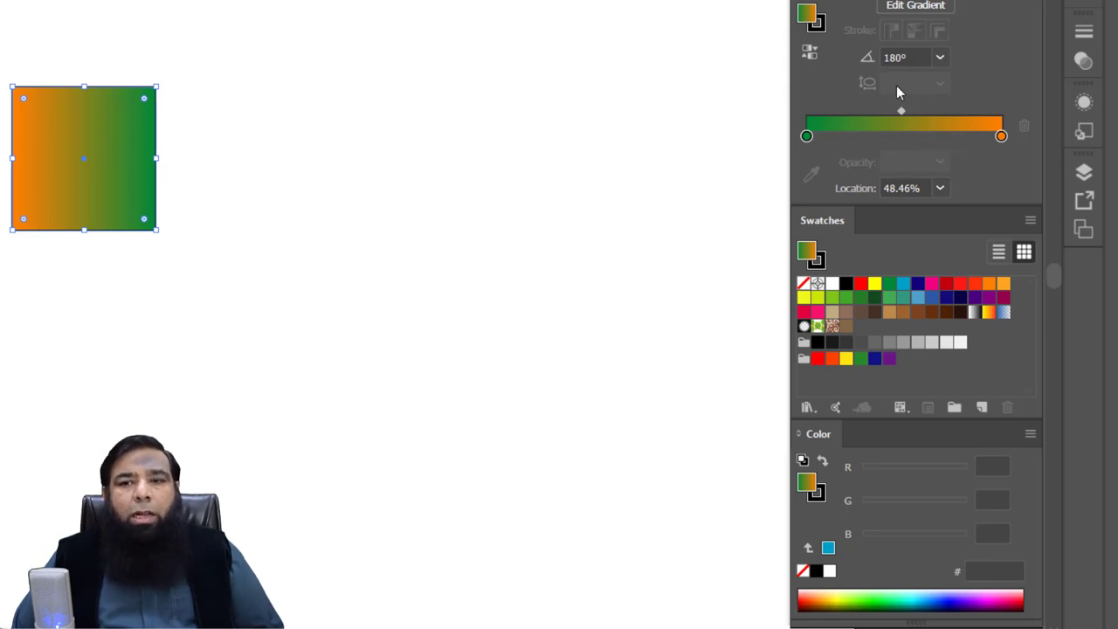
left_click(941, 58)
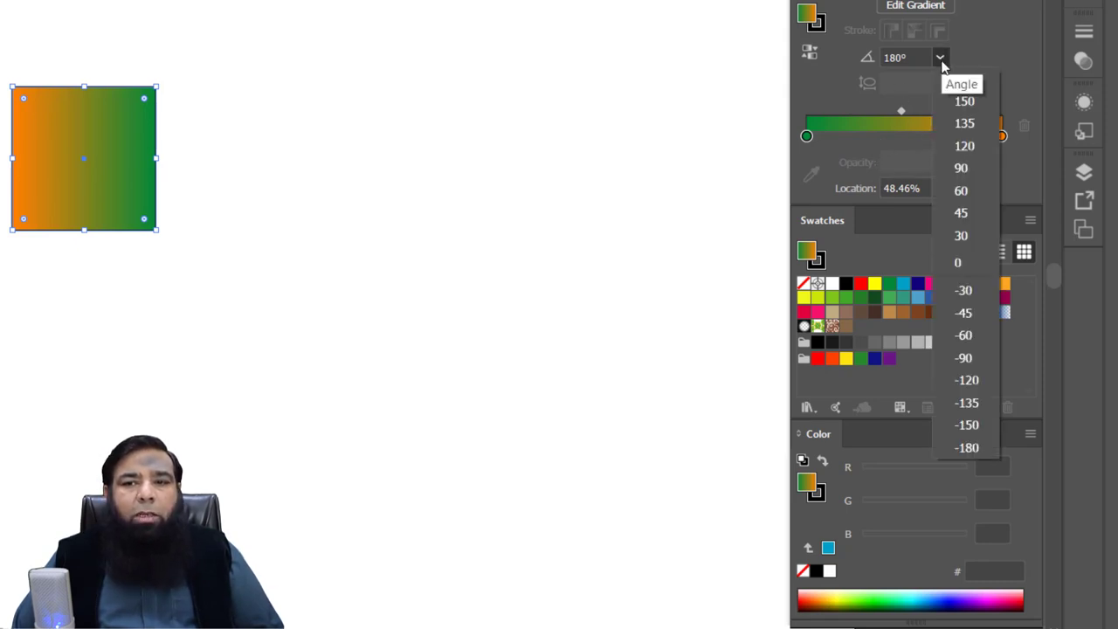
left_click(956, 262)
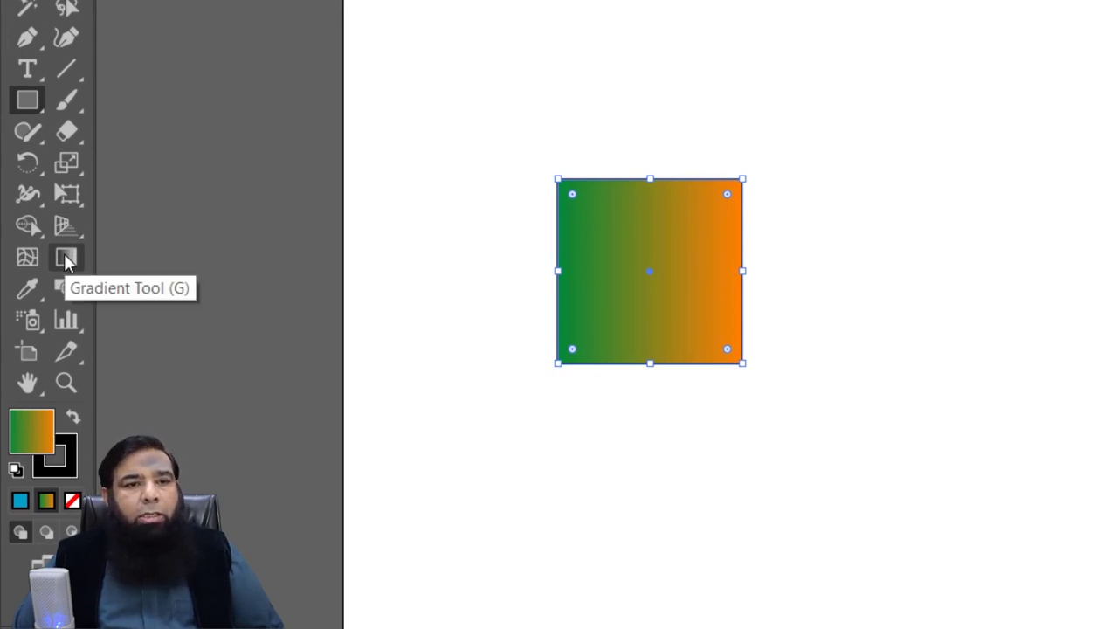
- Redraw the square's gradient at -160.1°, orange lower left to green upper right, and rebalance the midpoint
left_click(66, 257)
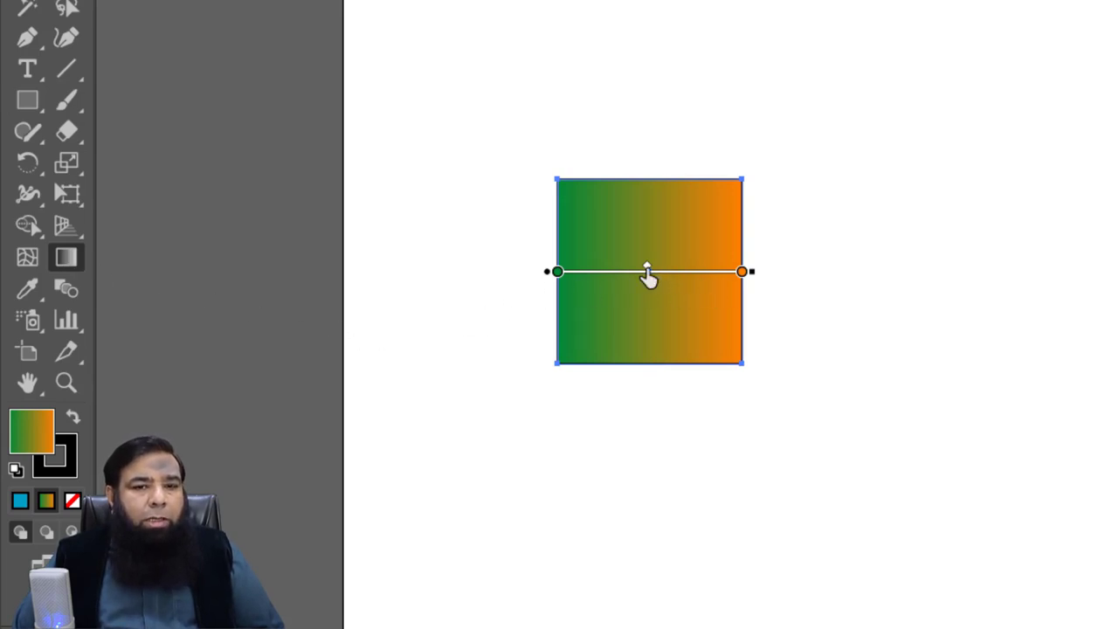
mouse_move(647, 271)
left_mouse_down()
mouse_move(690, 272)
mouse_move(599, 272)
mouse_move(657, 271)
left_mouse_up()
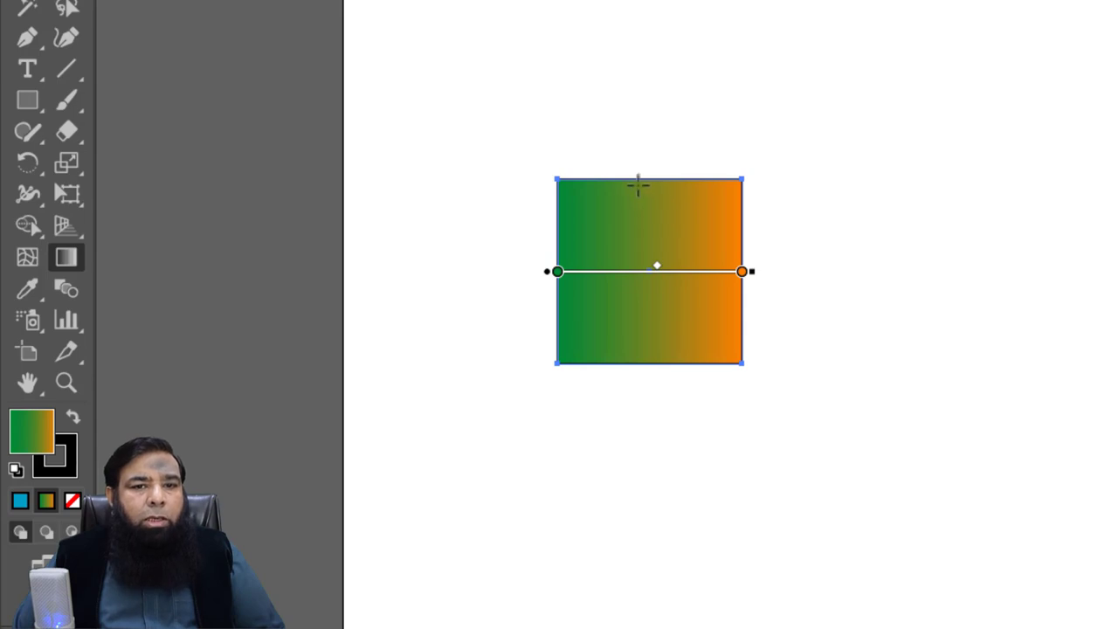
left_click_drag(639, 181, 638, 365)
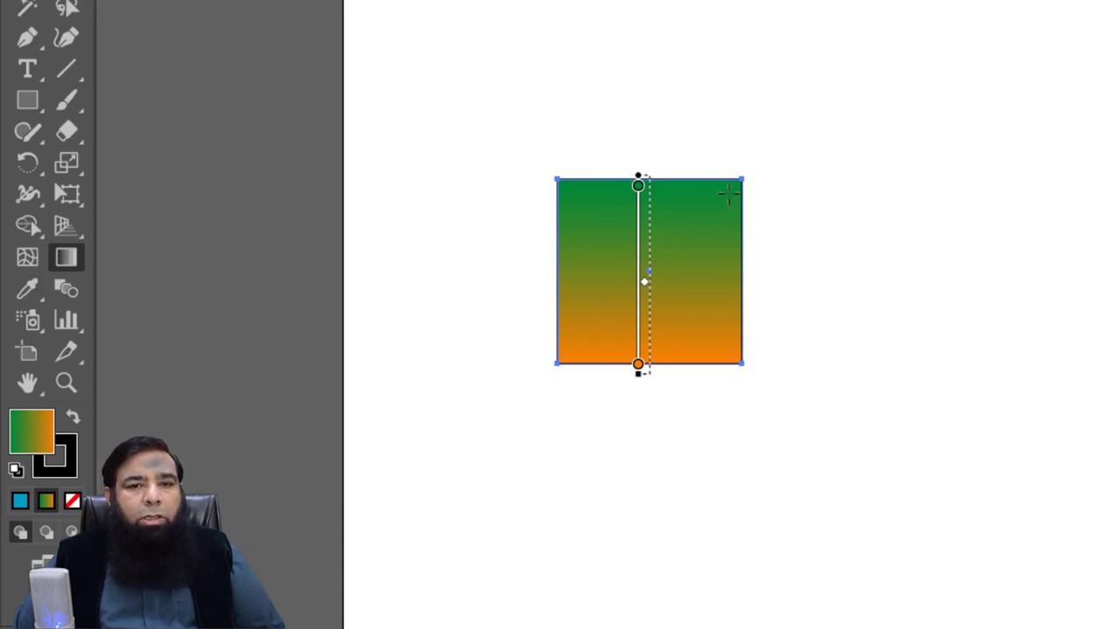
mouse_move(728, 194)
left_mouse_down()
mouse_move(486, 415)
mouse_move(569, 360)
mouse_move(390, 496)
mouse_move(691, 301)
mouse_move(632, 295)
mouse_move(622, 304)
left_mouse_up()
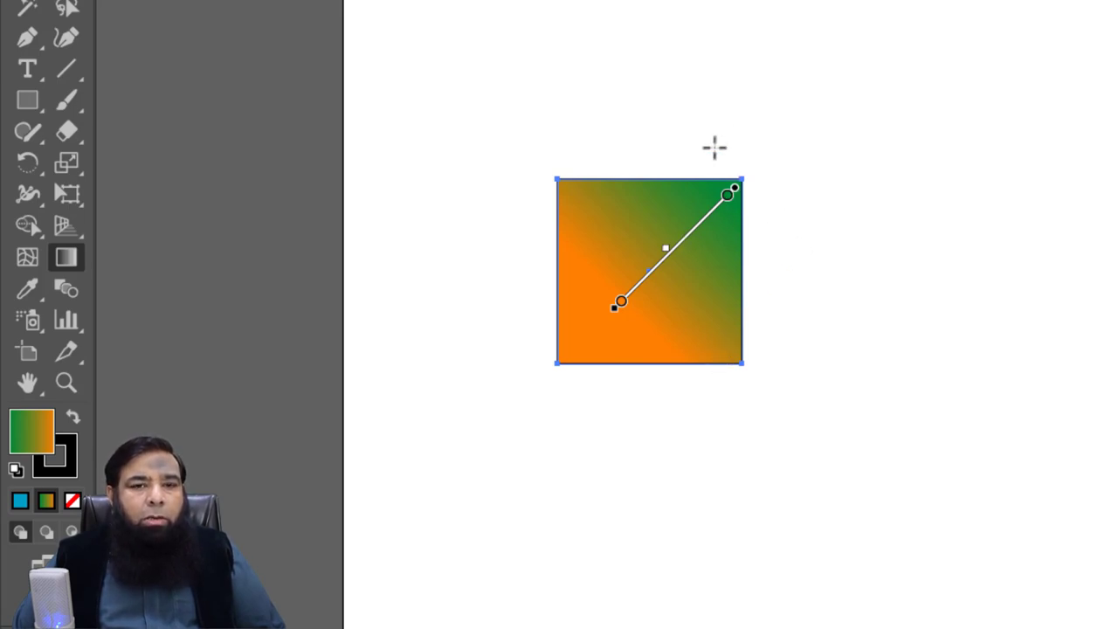
left_click_drag(786, 240, 502, 341)
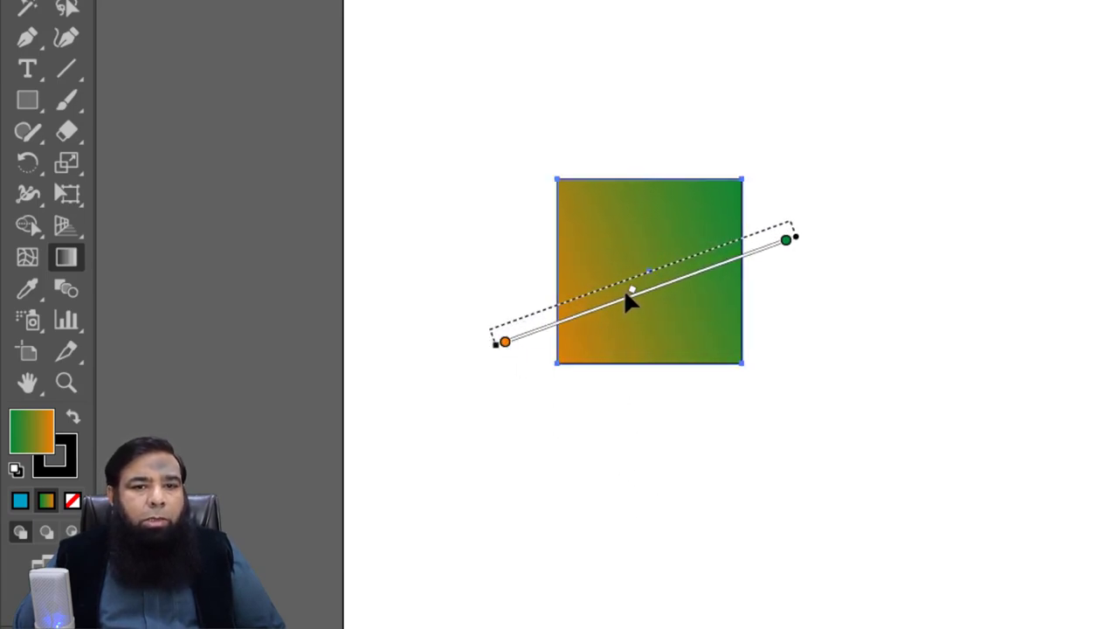
mouse_move(632, 290)
left_mouse_down()
mouse_move(704, 263)
mouse_move(603, 298)
left_mouse_up()
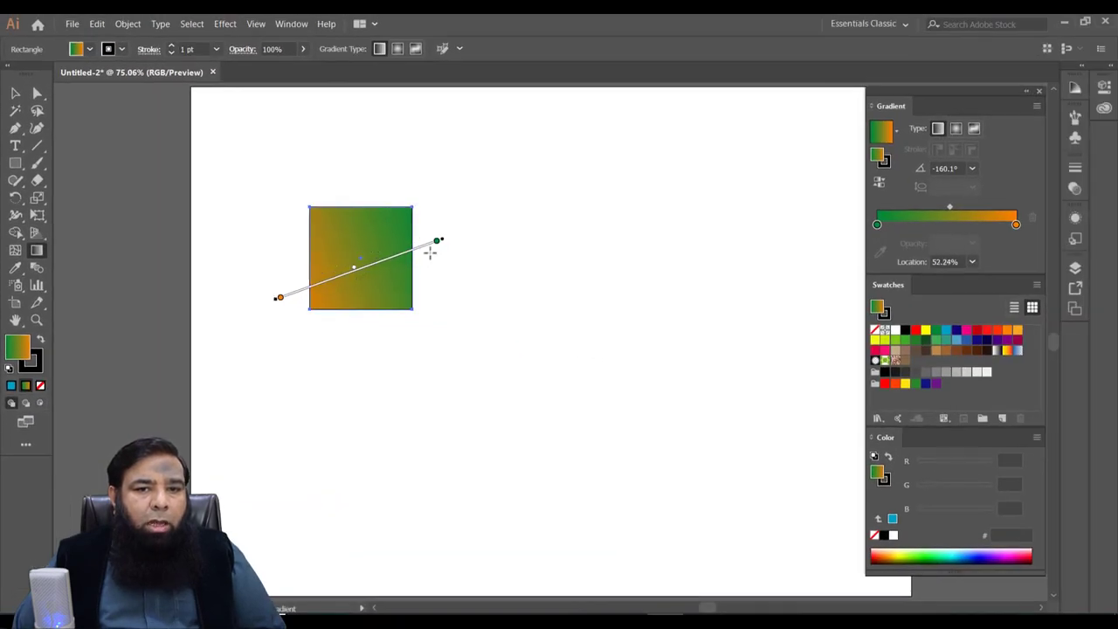
- Change the gradient's green stop to cyan 01A0C6 and its orange stop to yellow FFFF00
left_click(436, 243)
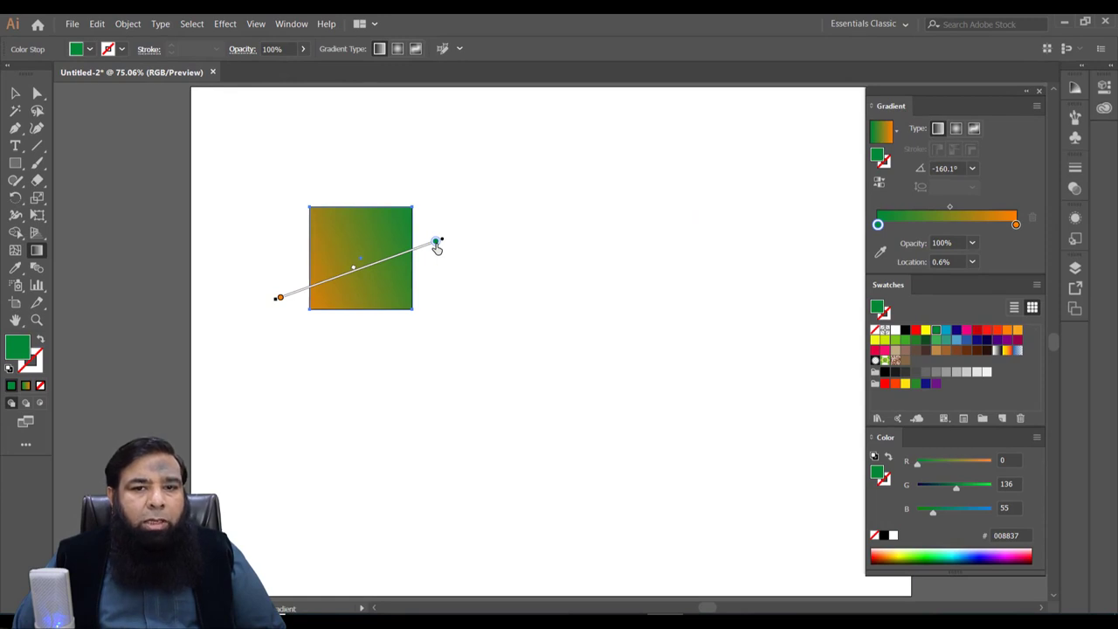
left_click(946, 332)
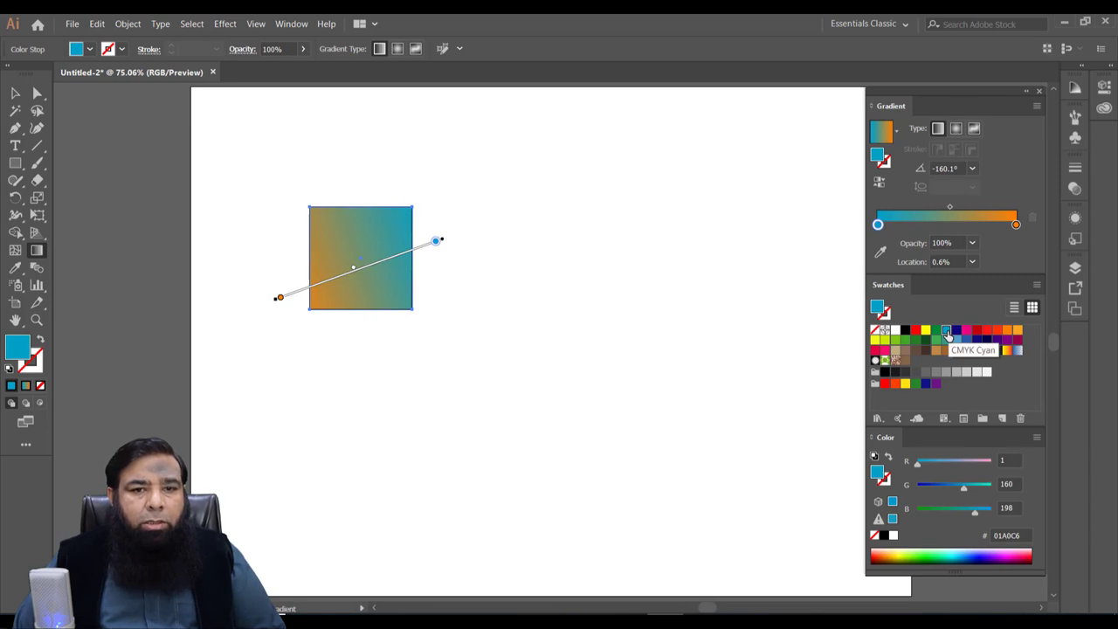
left_click(279, 299)
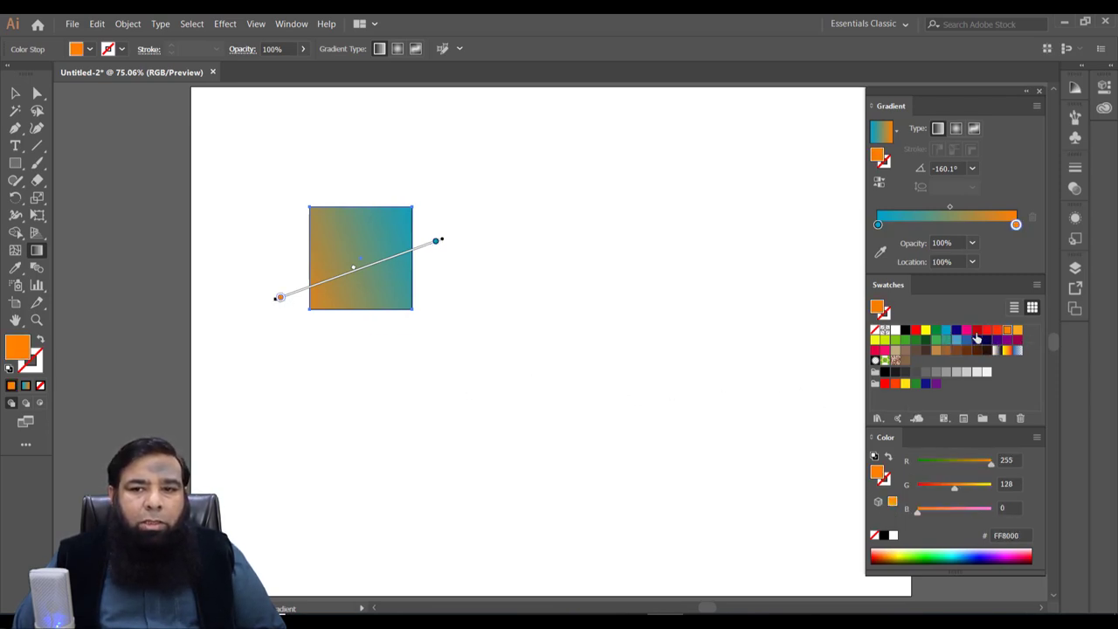
left_click(925, 332)
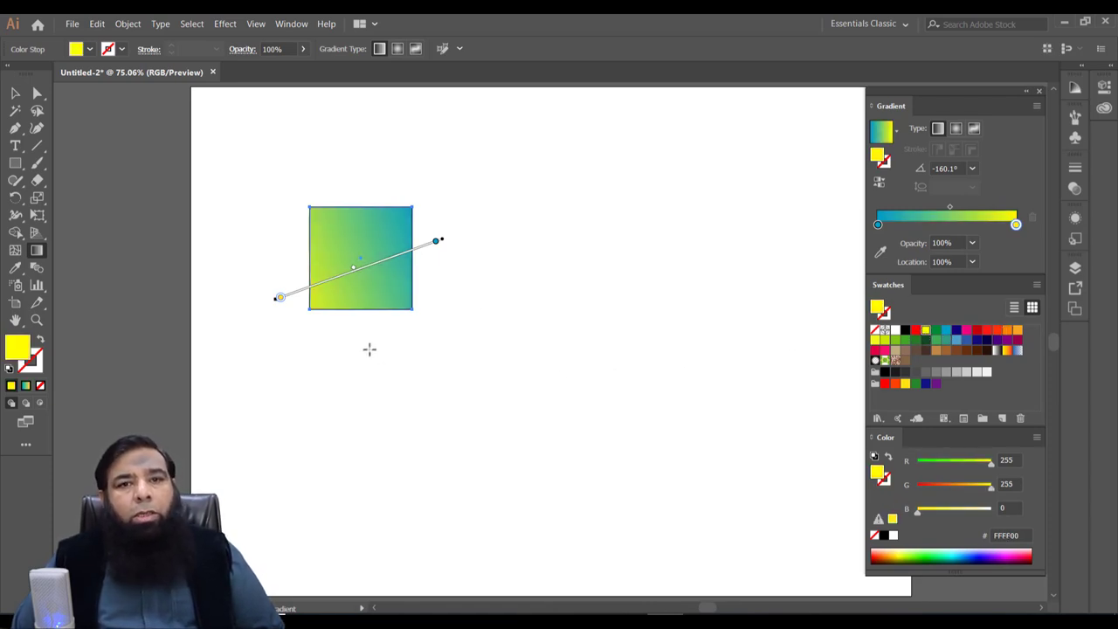
key("v")
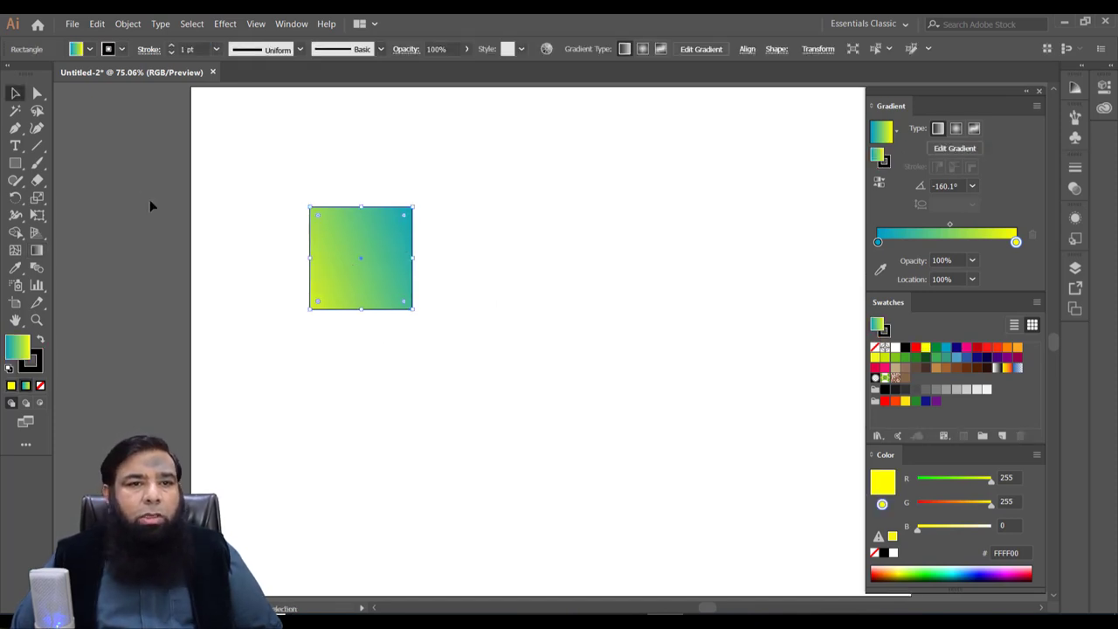
- Delete the square and draw a 191.156 × 304.762 px ellipse with white fill and black stroke
left_click_drag(288, 183, 416, 314)
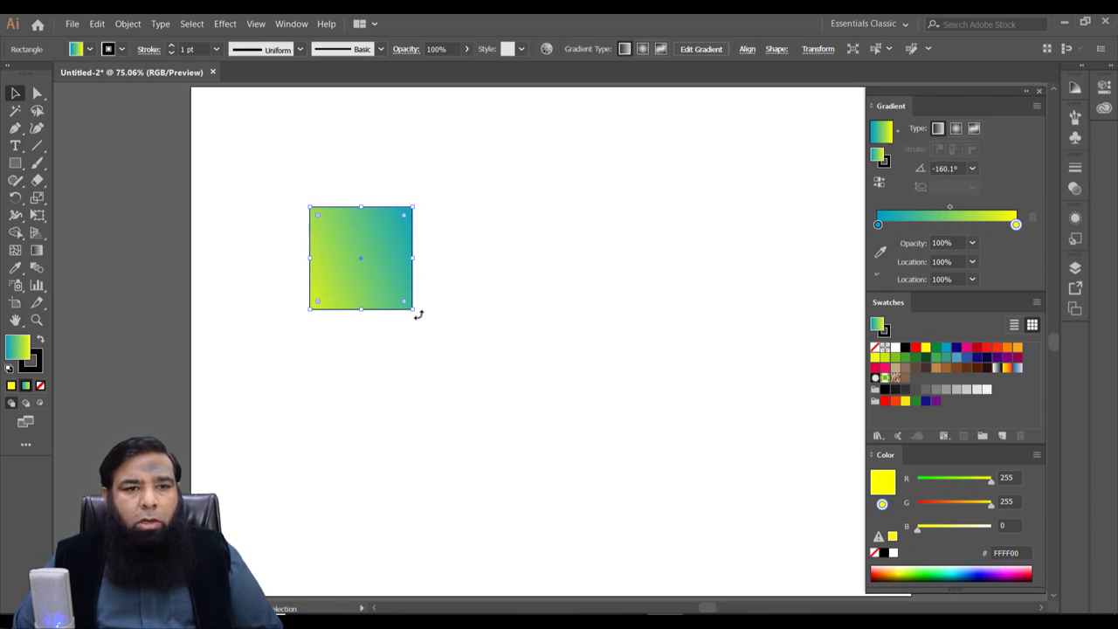
key("Delete")
left_click(10, 369)
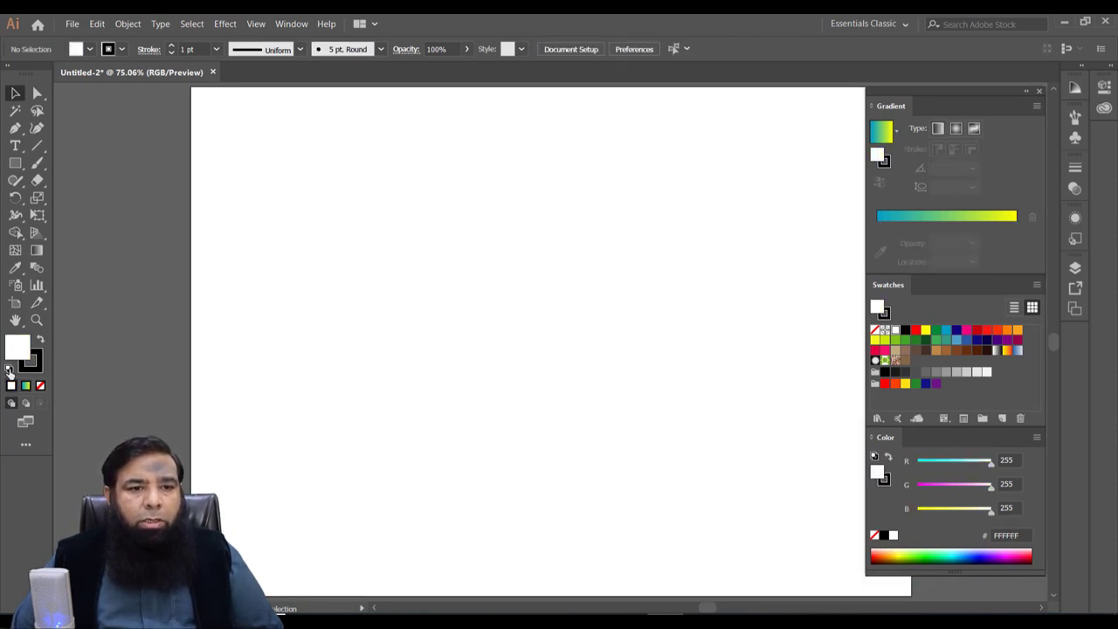
left_click(15, 162)
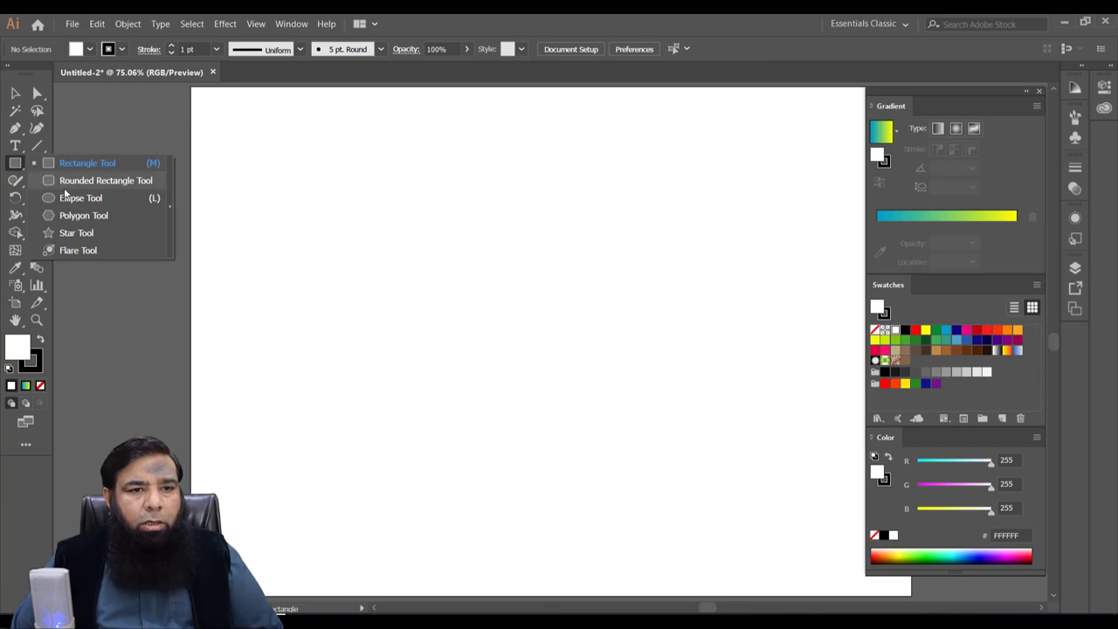
left_click(64, 196)
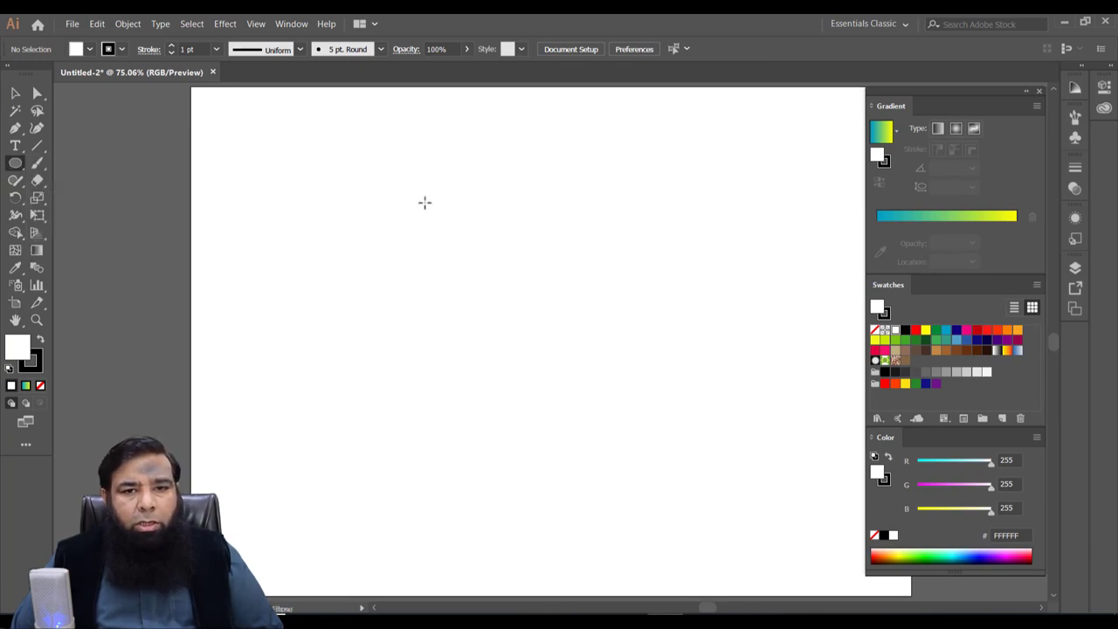
left_click_drag(403, 210, 568, 470)
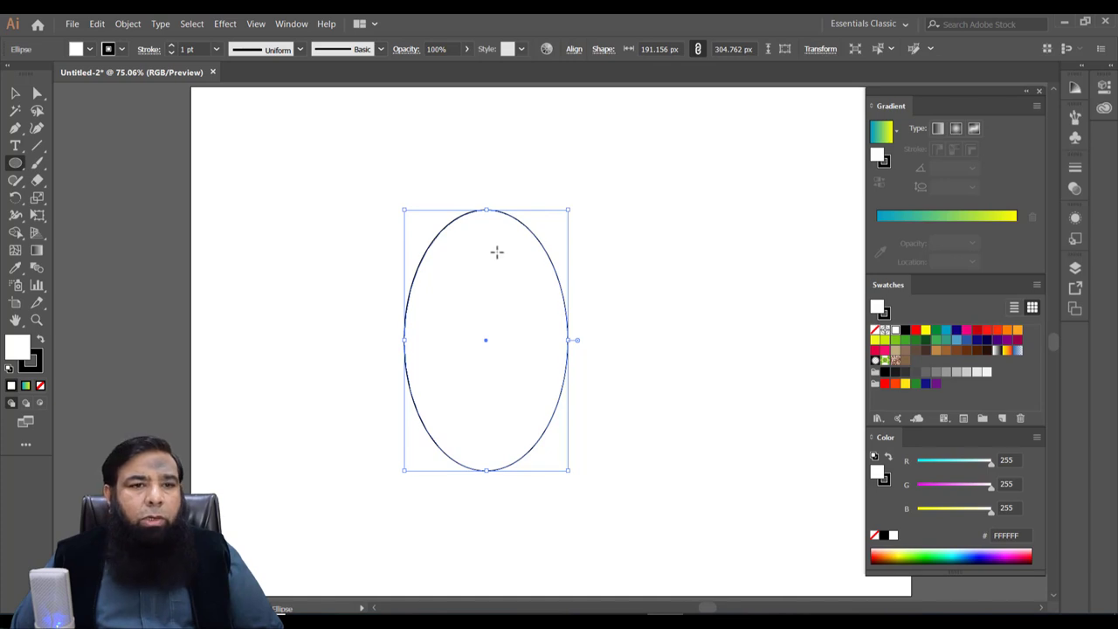
- Drag the ellipse's right anchor handles to pinch its right side into a 189.993 × 304.928 px blob
key("v")
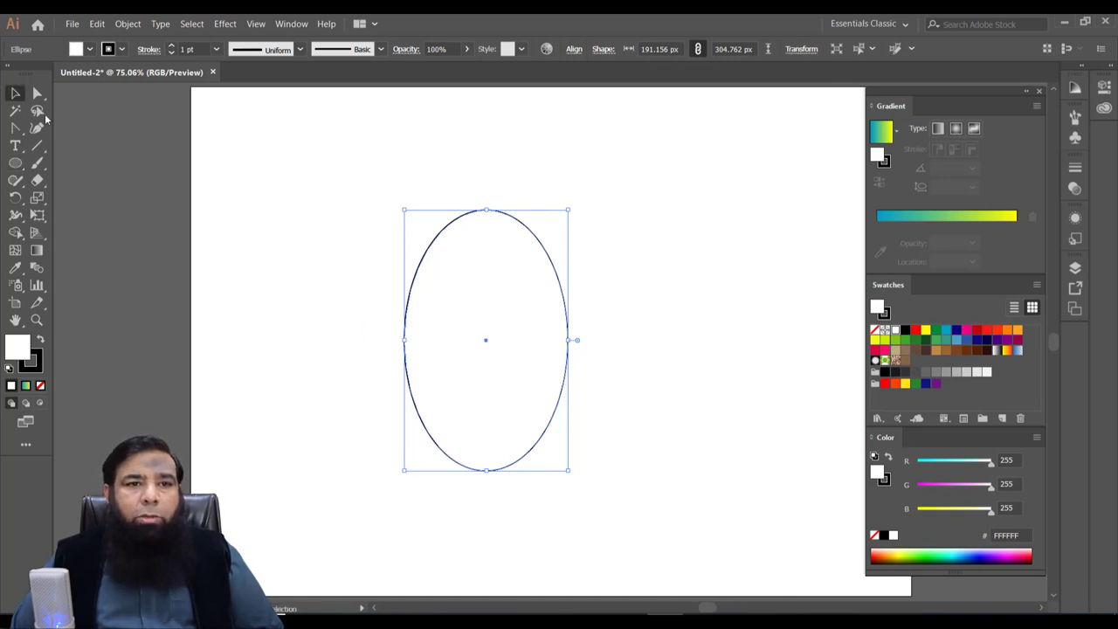
left_click(37, 93)
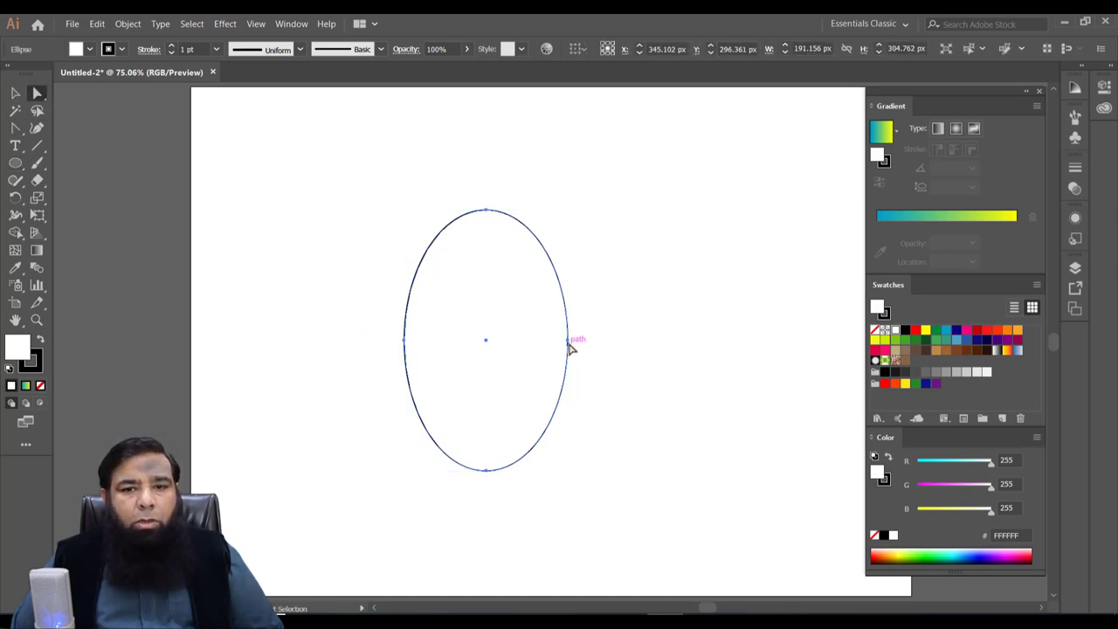
left_click(568, 340)
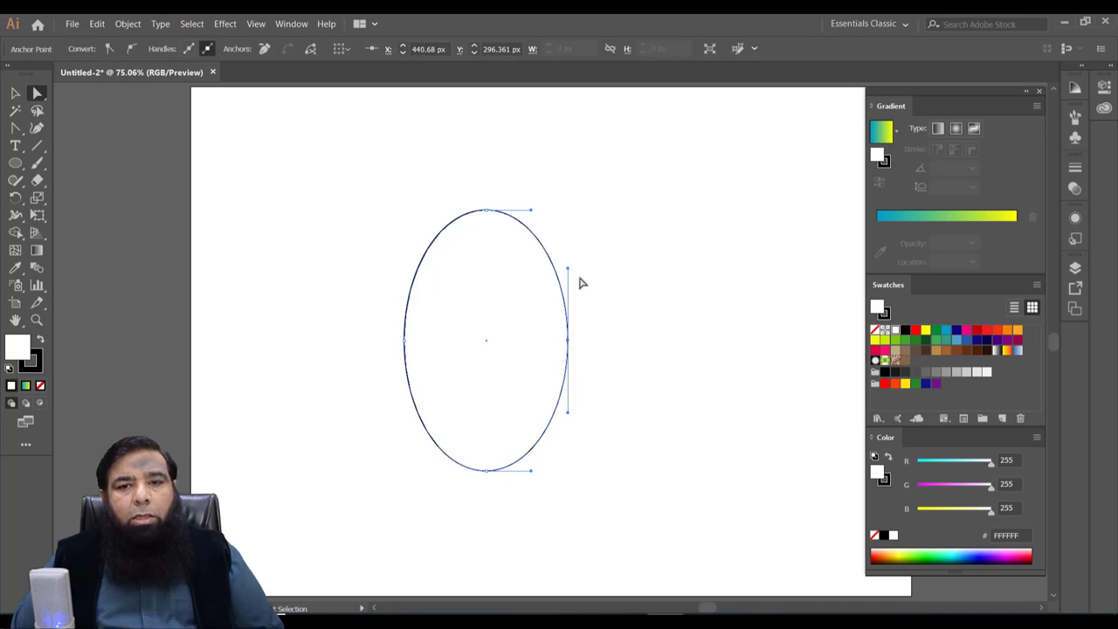
left_click_drag(569, 342, 565, 349)
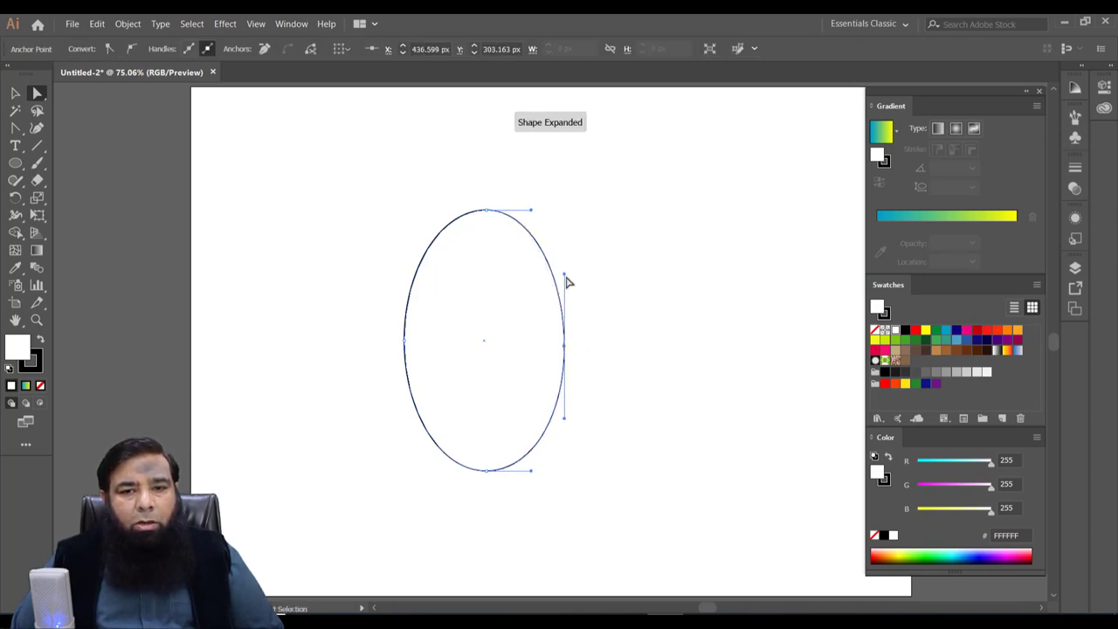
left_click_drag(564, 278, 585, 259)
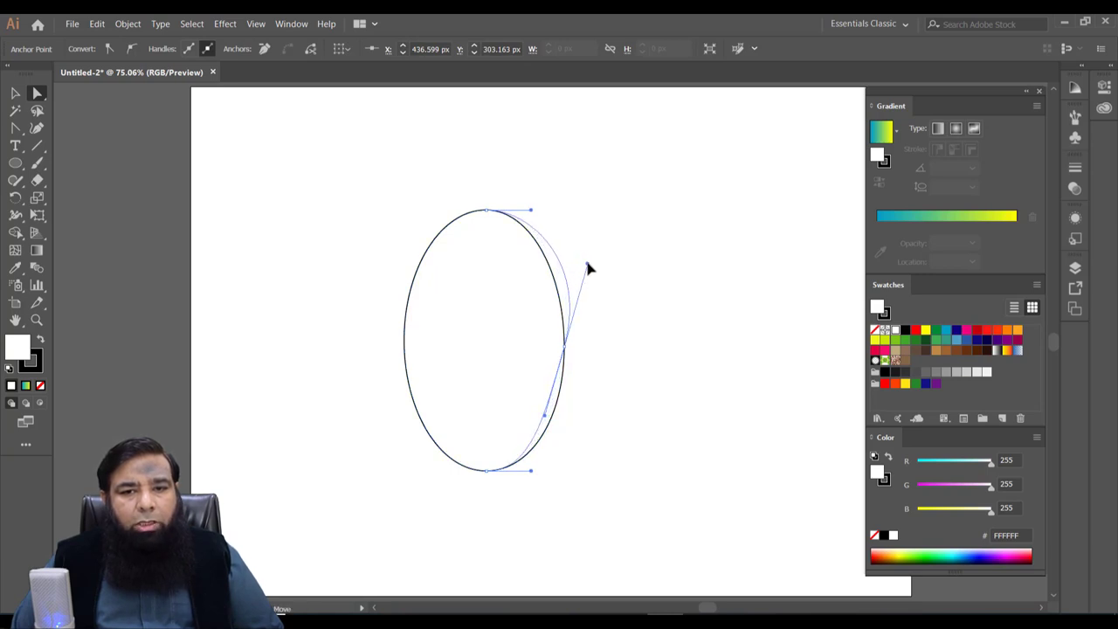
left_click_drag(585, 256, 587, 263)
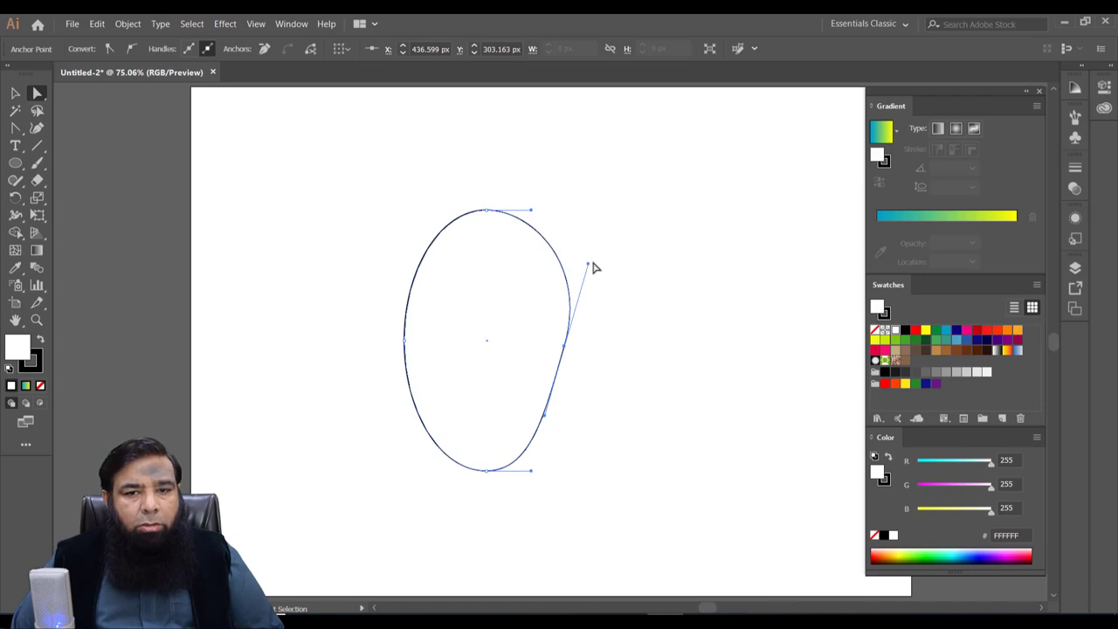
left_click_drag(591, 266, 592, 278)
left_click(308, 262)
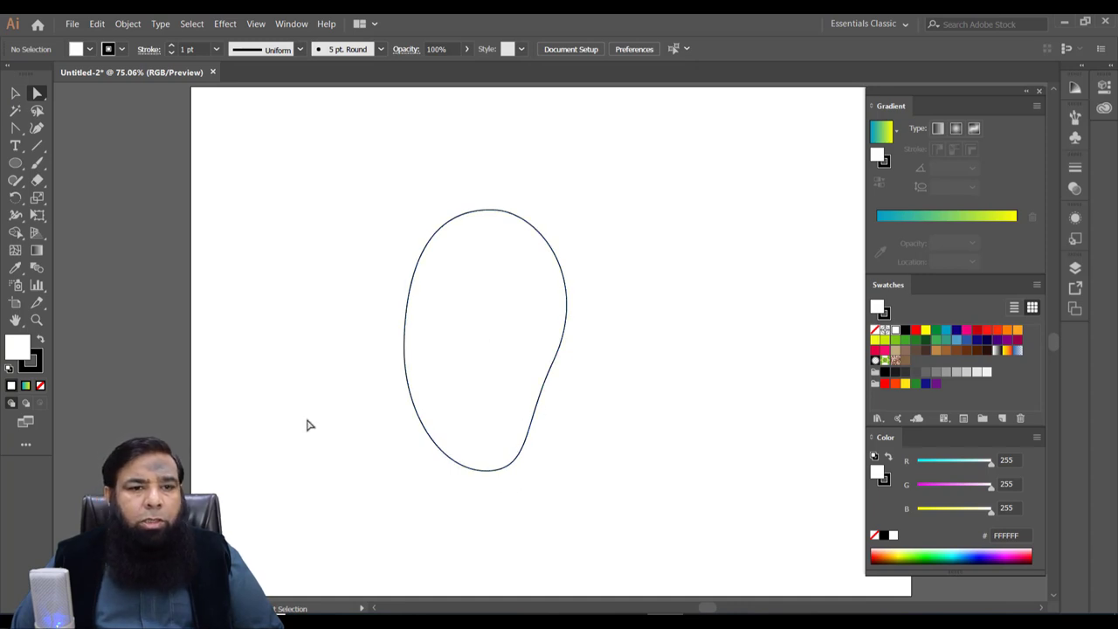
left_click(474, 212)
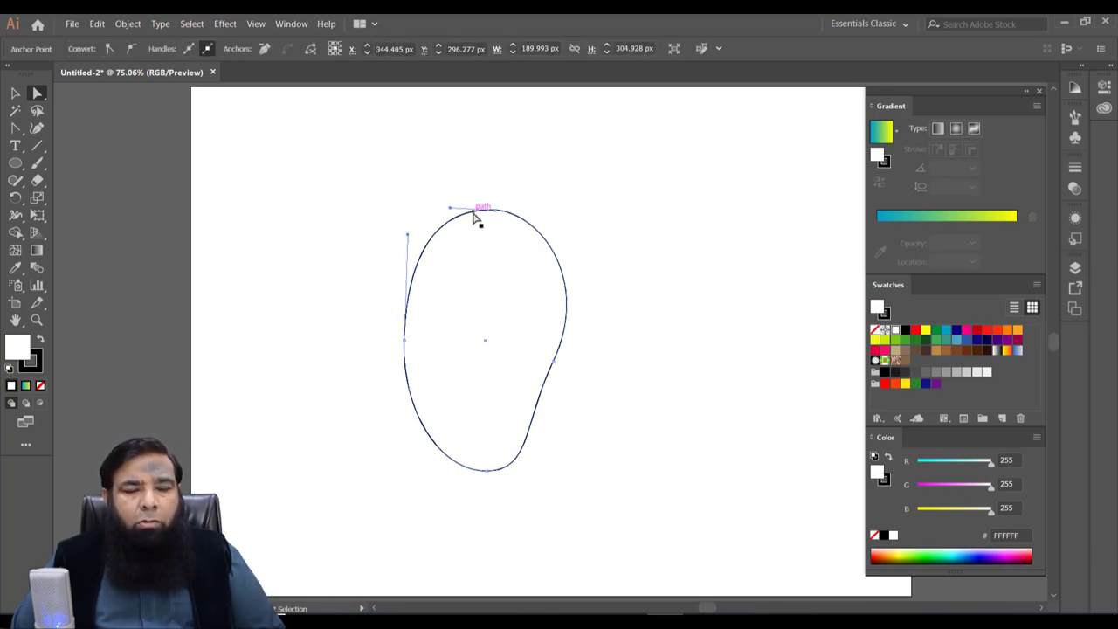
left_click(15, 93)
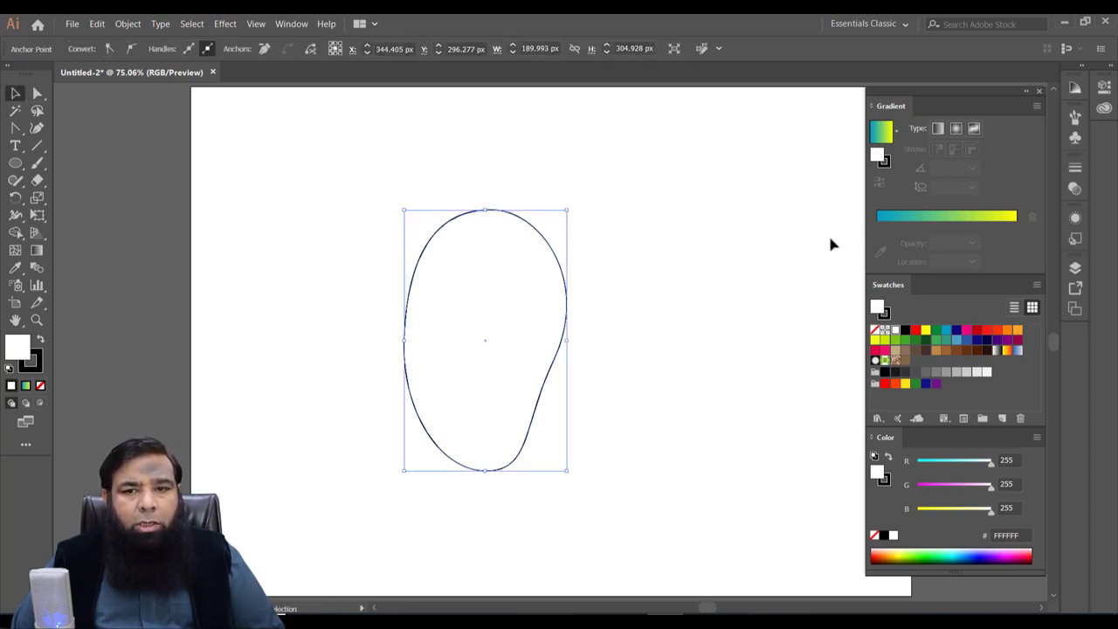
- Give the blob a solid yellow FFFF00 fill and set its stroke to None
left_click(926, 330)
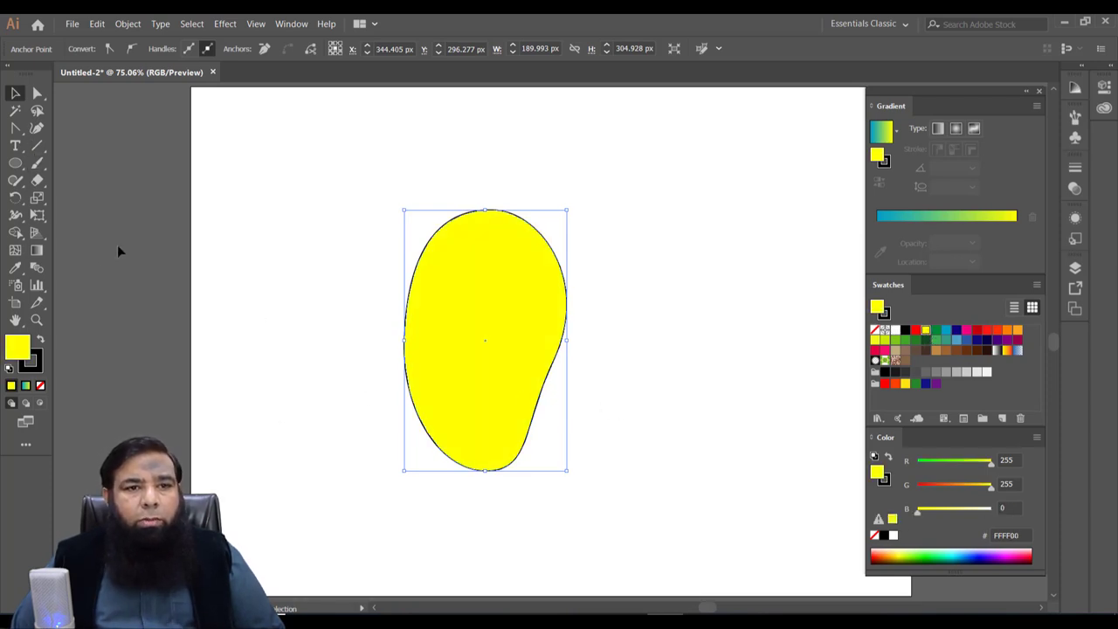
left_click(35, 364)
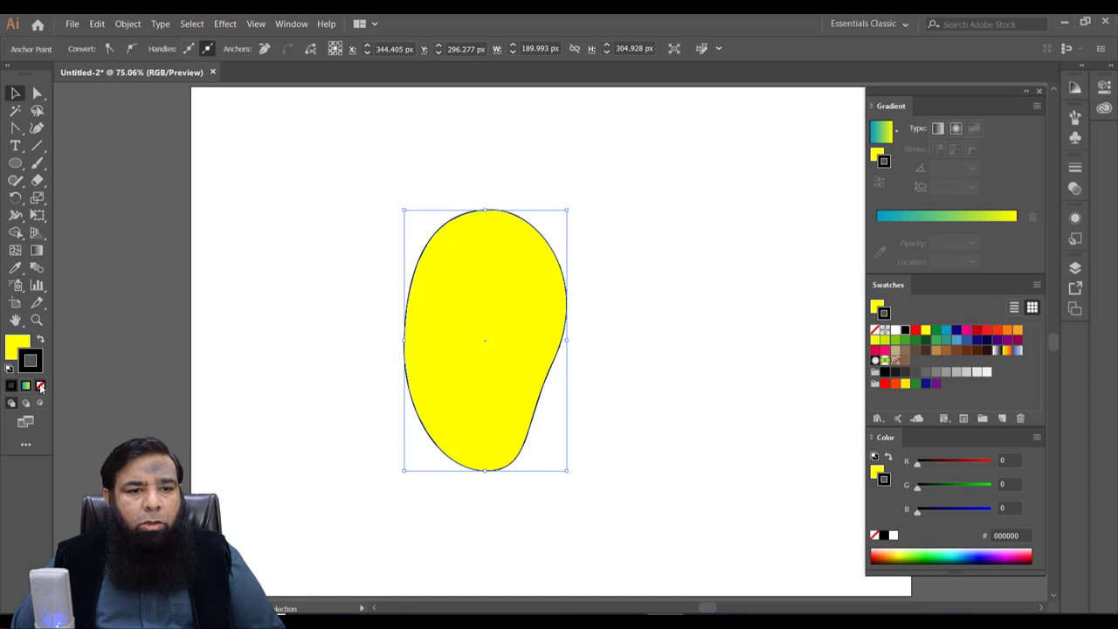
left_click(39, 386)
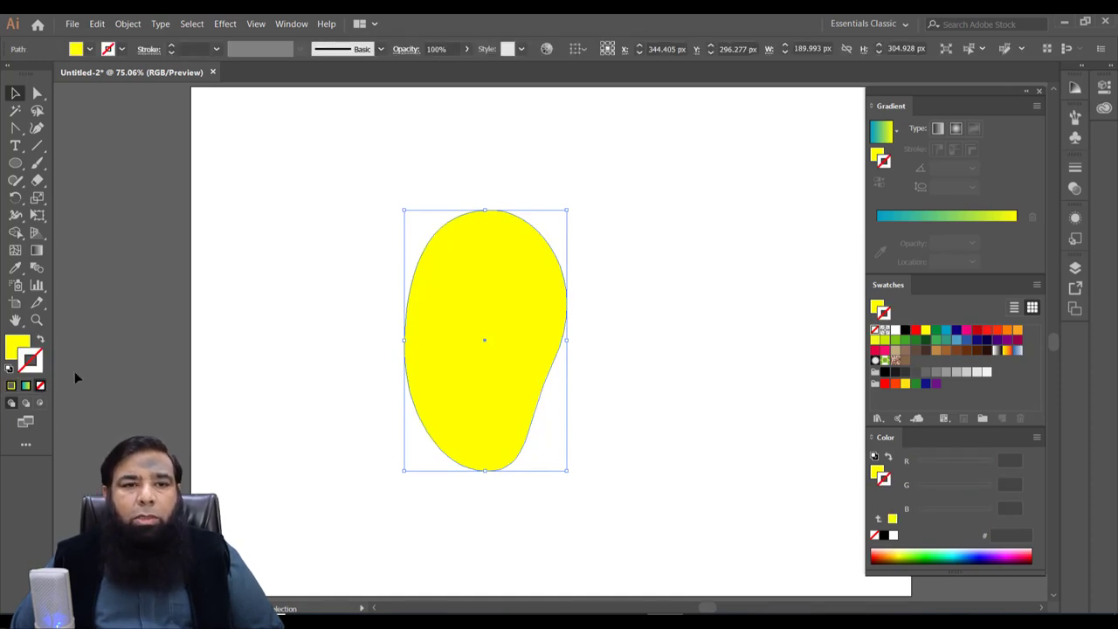
left_click(14, 345)
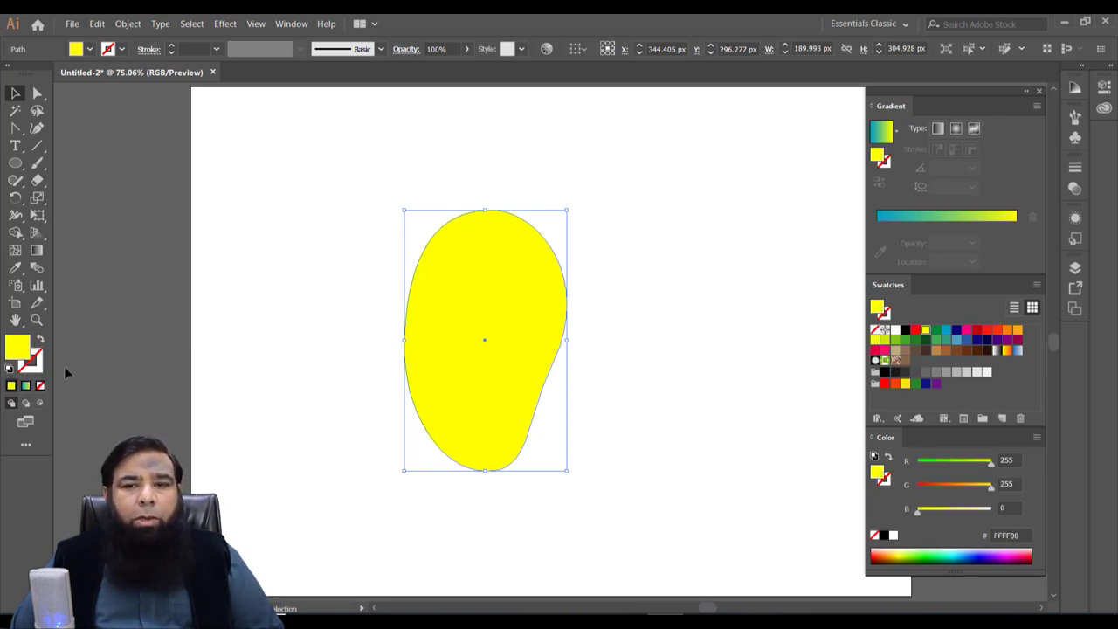
- Apply a 0° linear gradient to the blob, green 40A629 on the left to yellow on the right
left_click(941, 217)
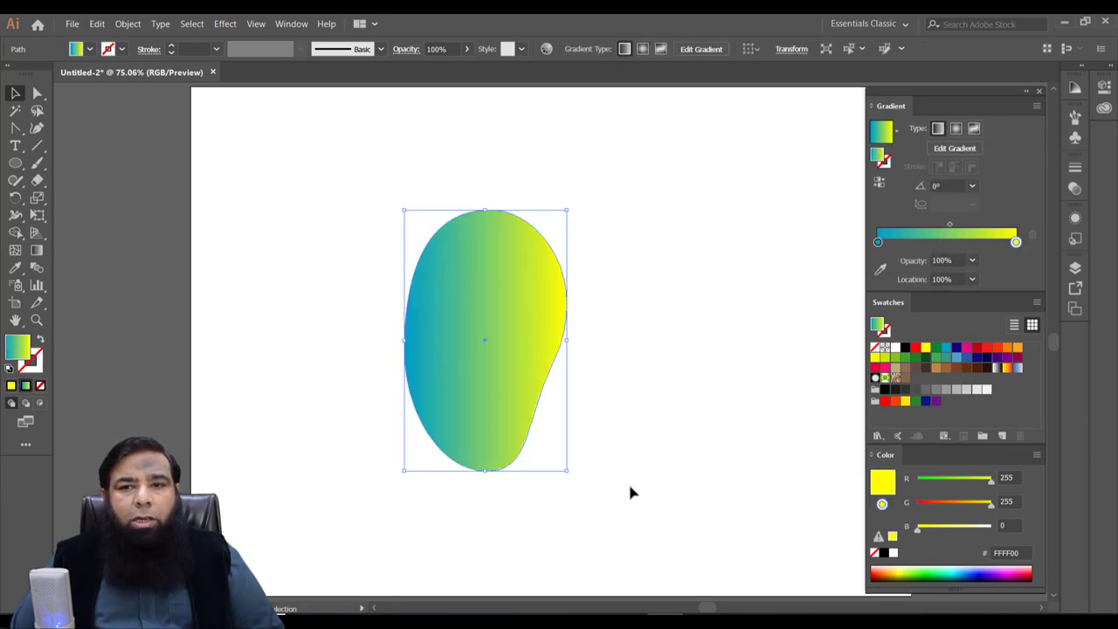
left_click(878, 242)
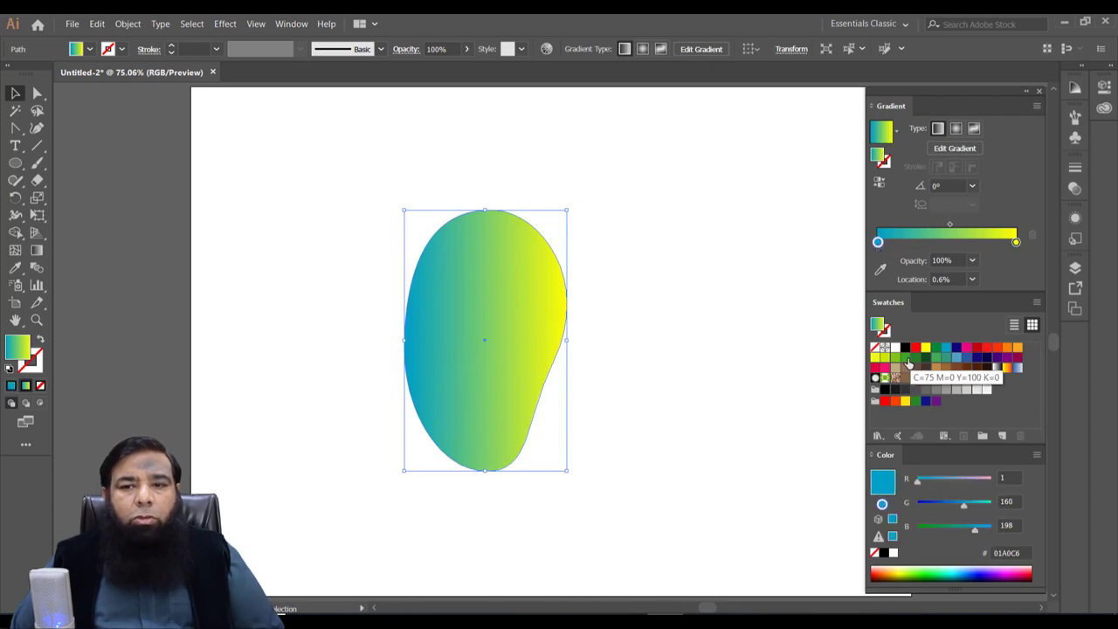
left_click_drag(905, 357, 903, 325)
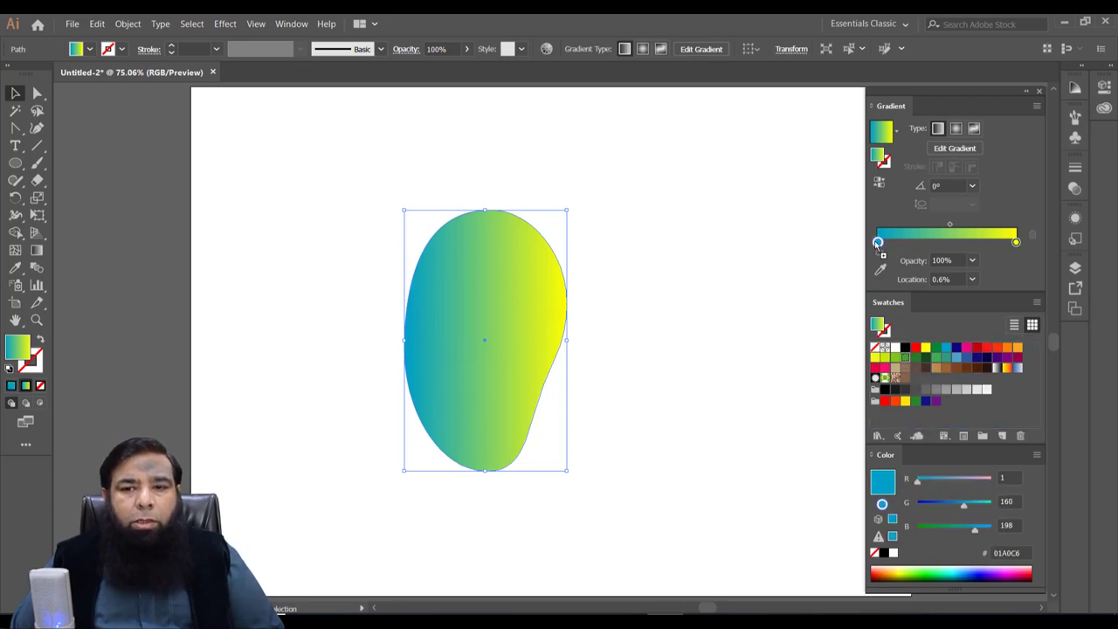
left_click_drag(878, 244, 879, 242)
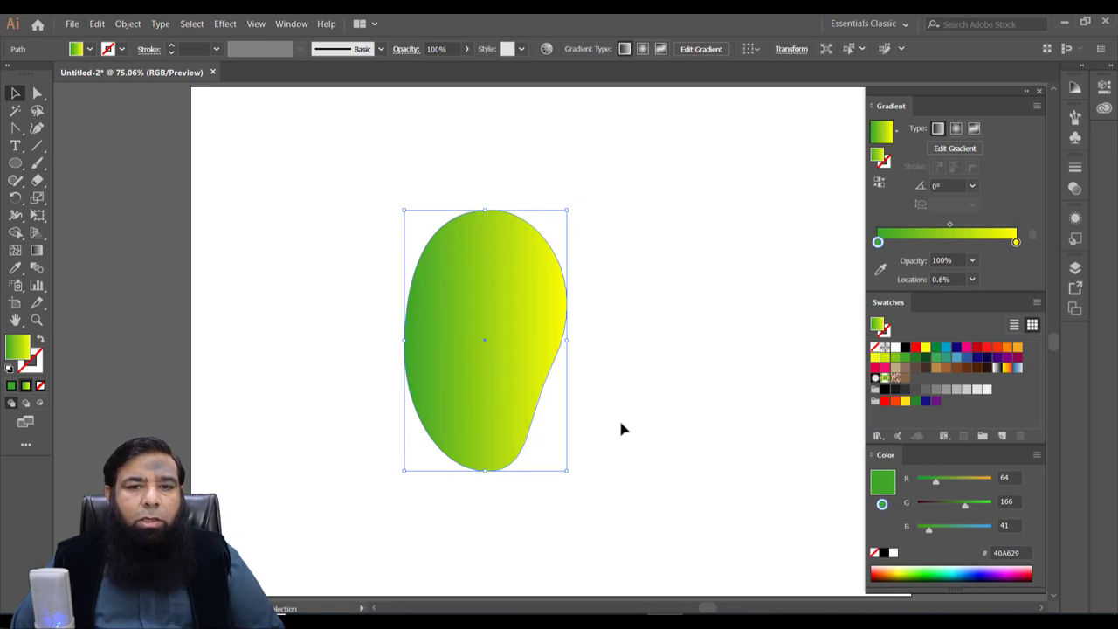
left_click(669, 479)
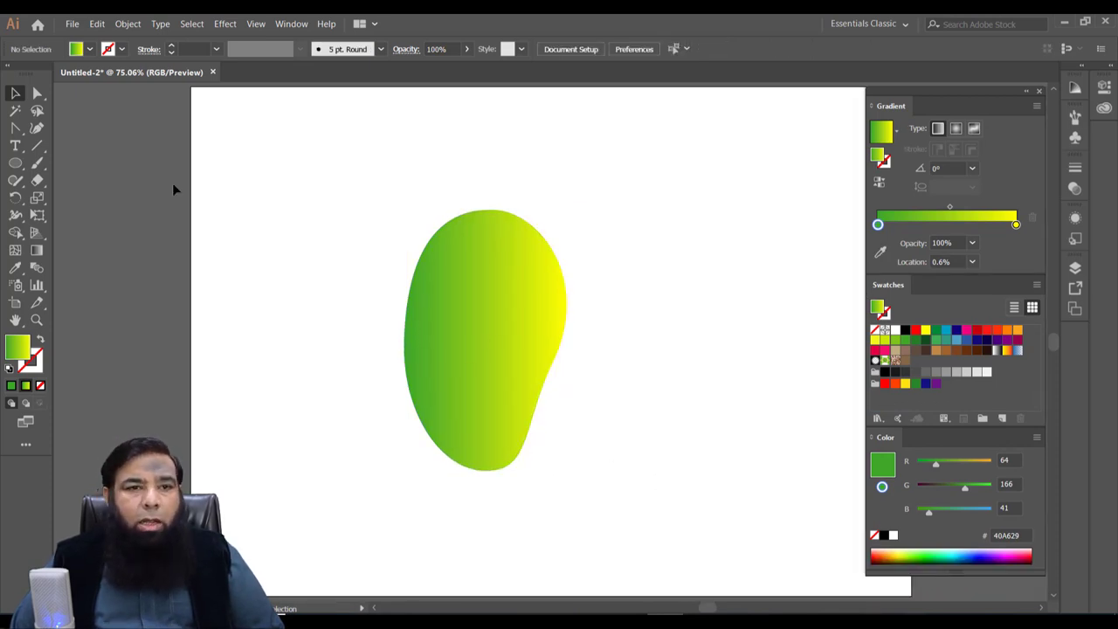
left_click(448, 291)
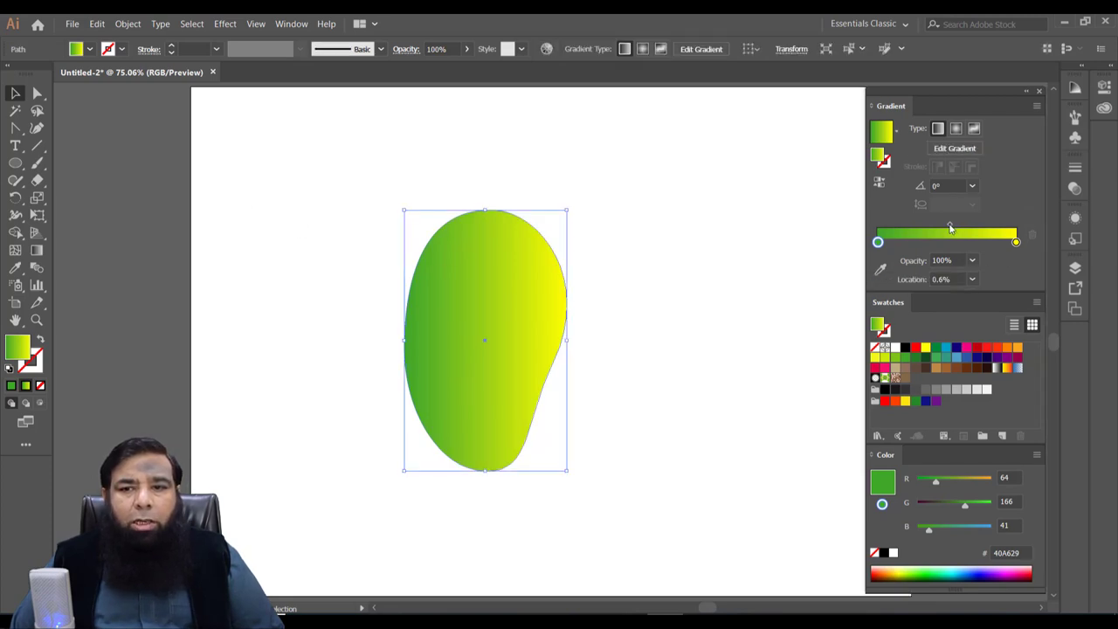
- Reset the gradient midpoint to 50% and change the blob's gradient type to Radial
left_click_drag(951, 229, 897, 225)
left_click(972, 280)
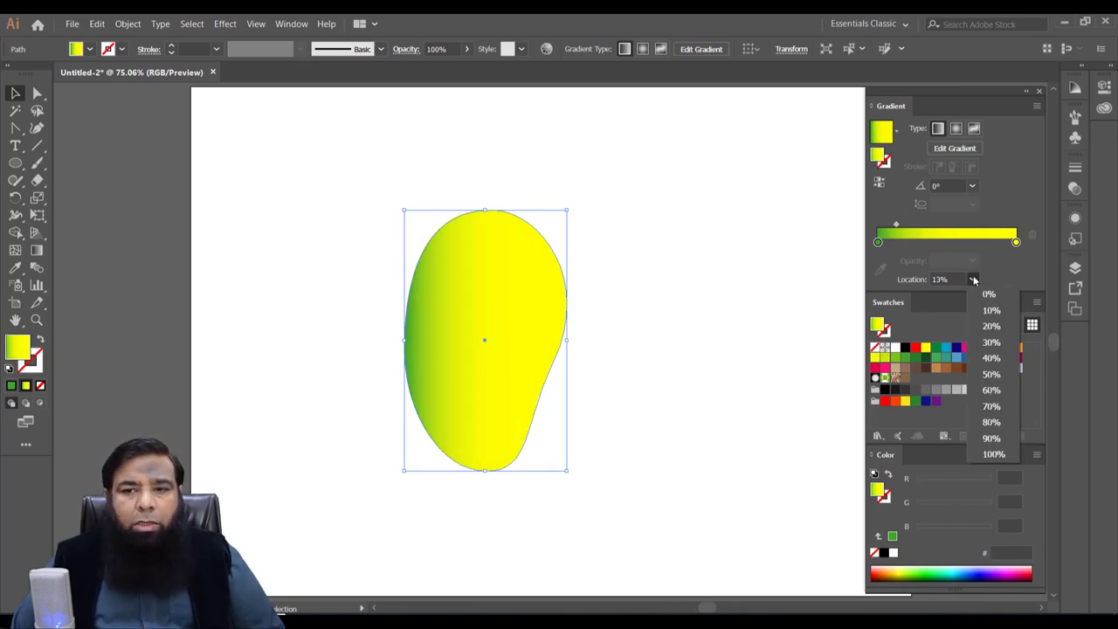
left_click(995, 375)
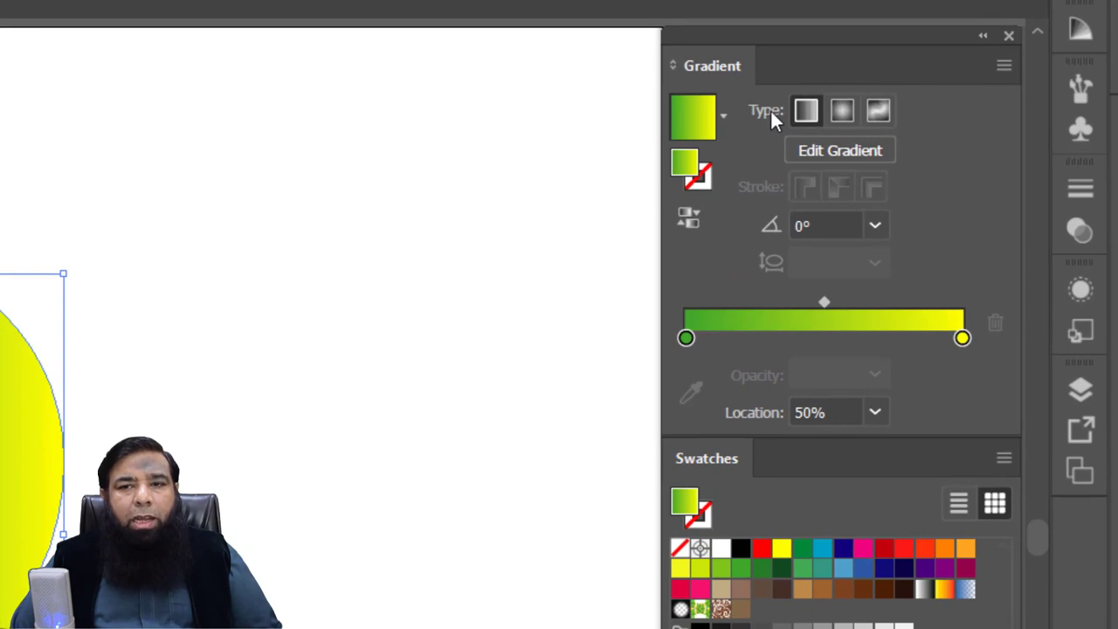
left_click(843, 111)
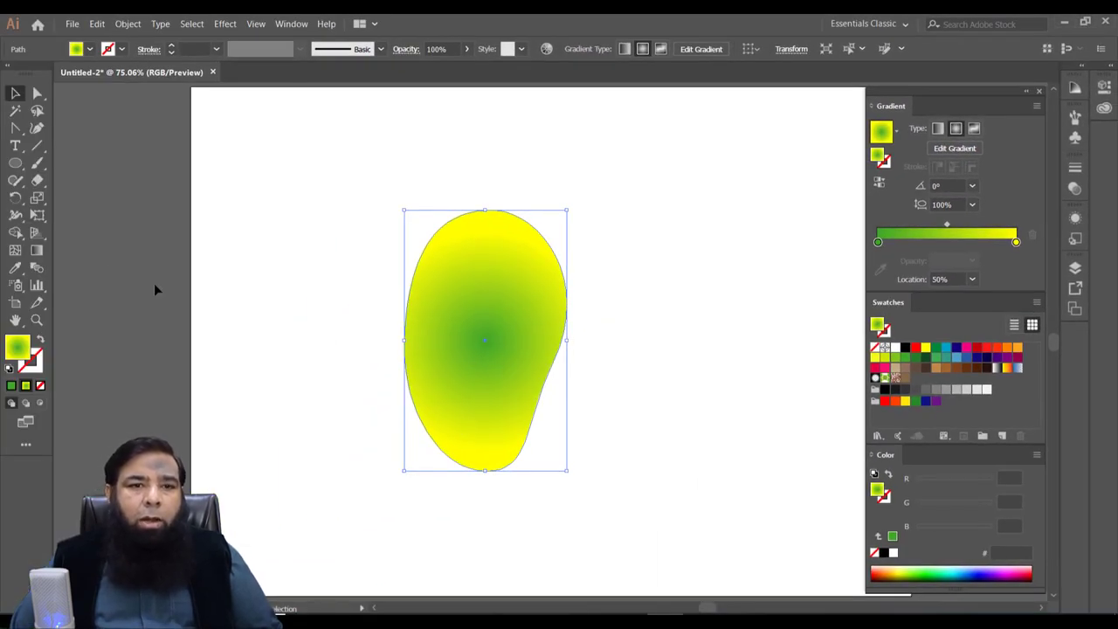
- Reposition the blob's radial gradient so the green glow sits upper-left and the rest stays yellow
left_click(36, 250)
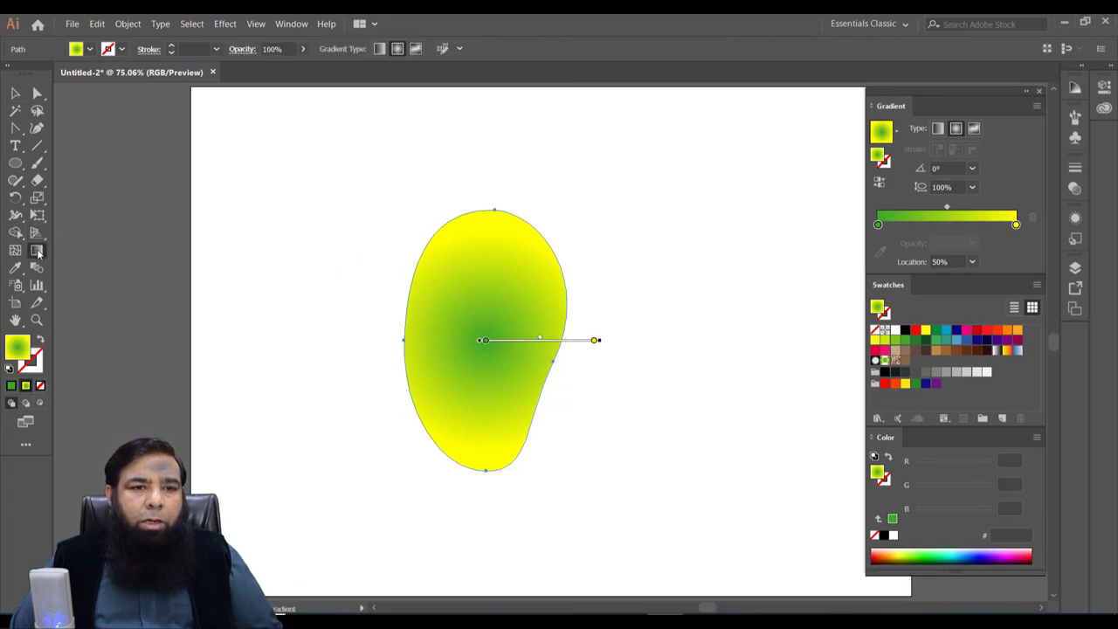
left_click_drag(464, 254, 497, 306)
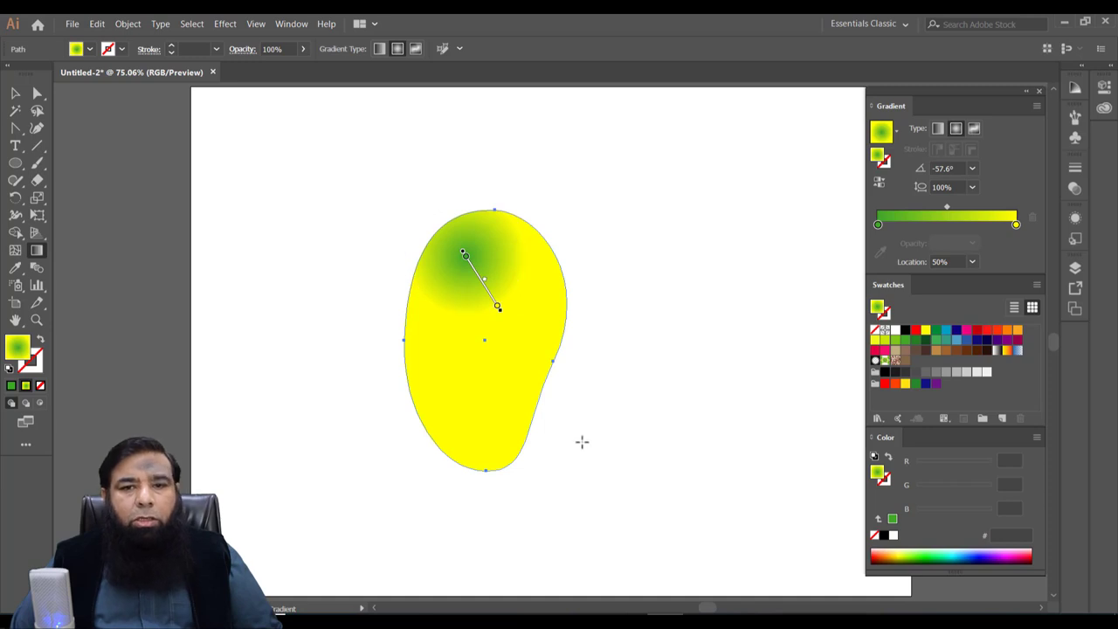
left_click(497, 307)
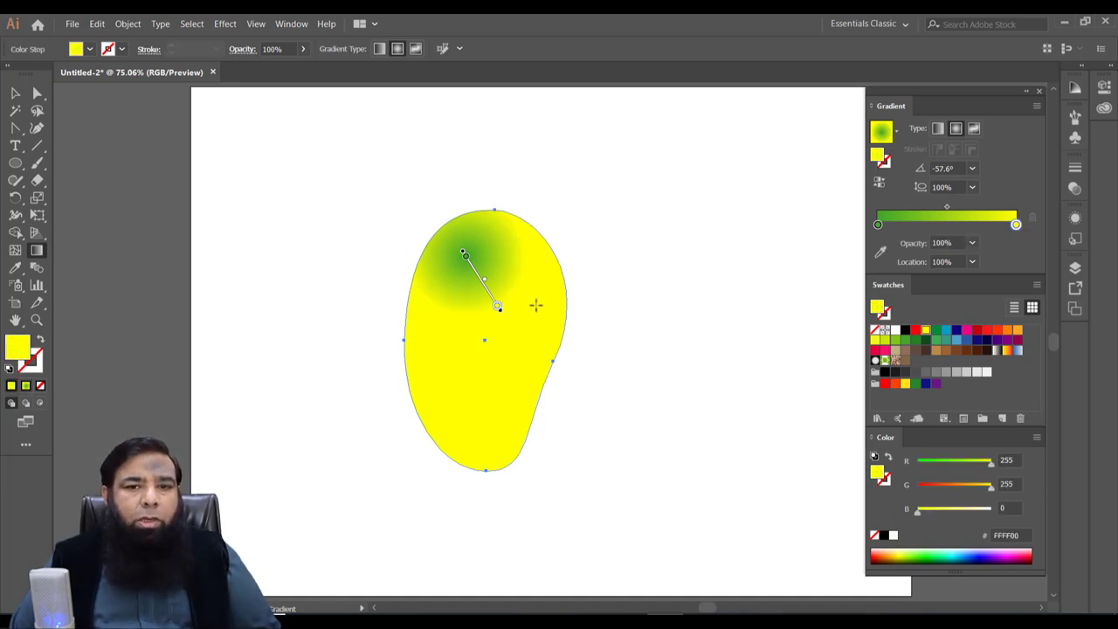
left_click_drag(543, 264, 501, 349)
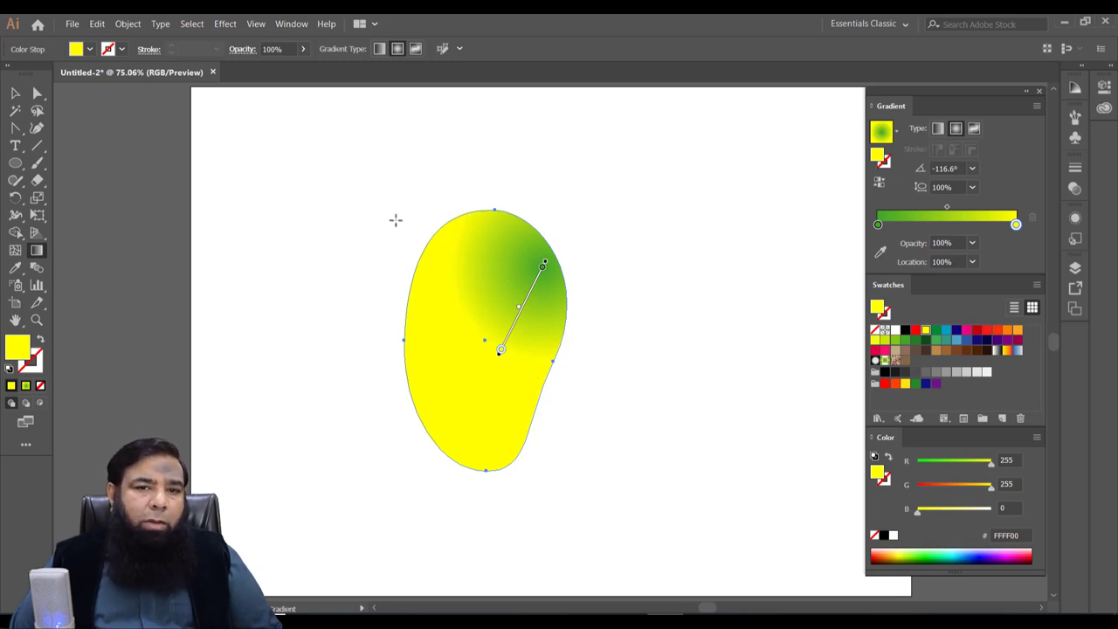
left_click_drag(393, 218, 442, 332)
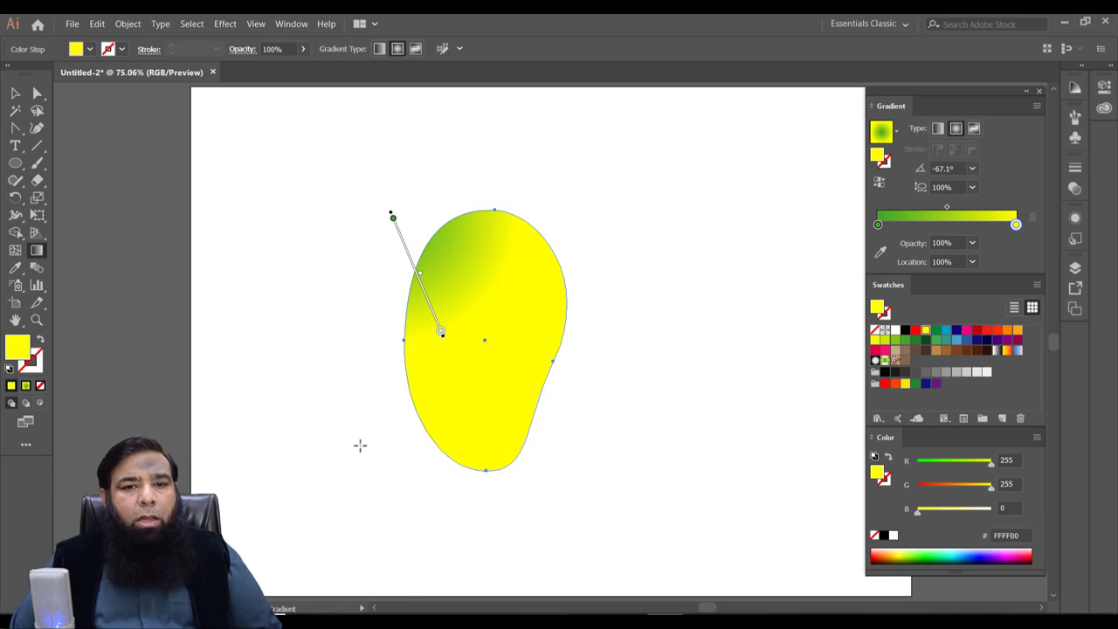
left_click_drag(360, 445, 475, 432)
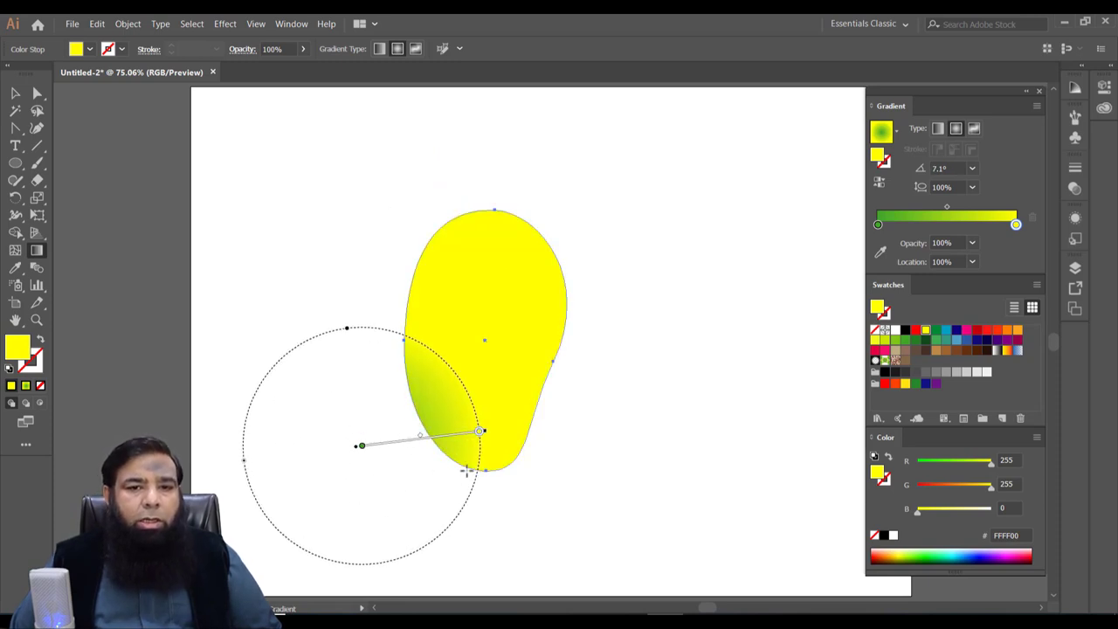
left_click_drag(577, 224, 517, 316)
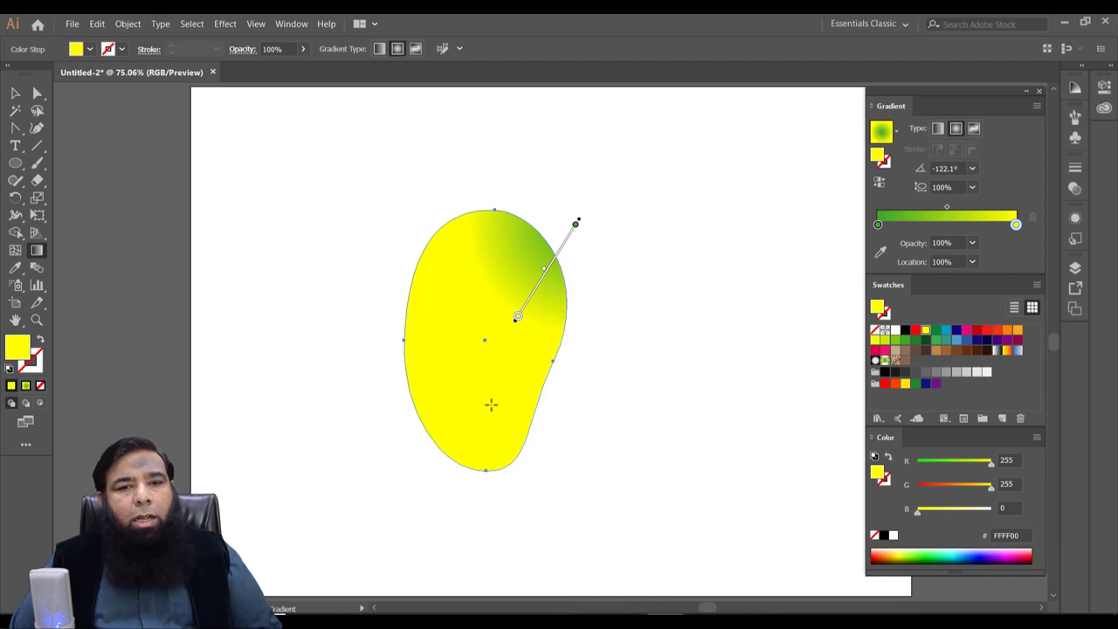
left_click_drag(406, 233, 430, 316)
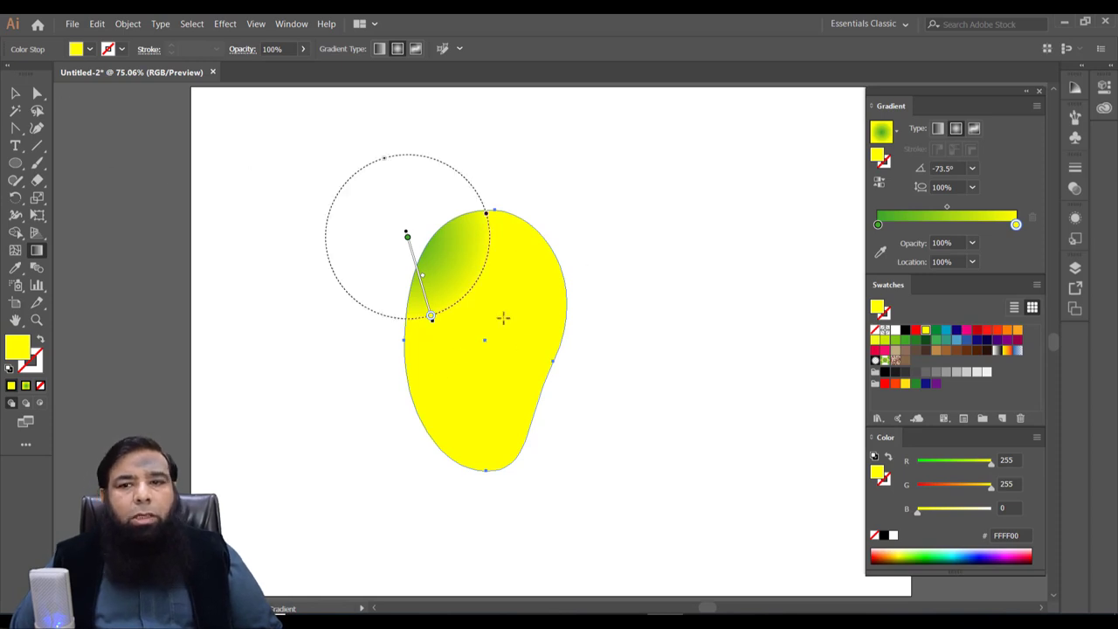
- Move the mango blob to the artboard's left edge
key("v")
left_click(585, 344)
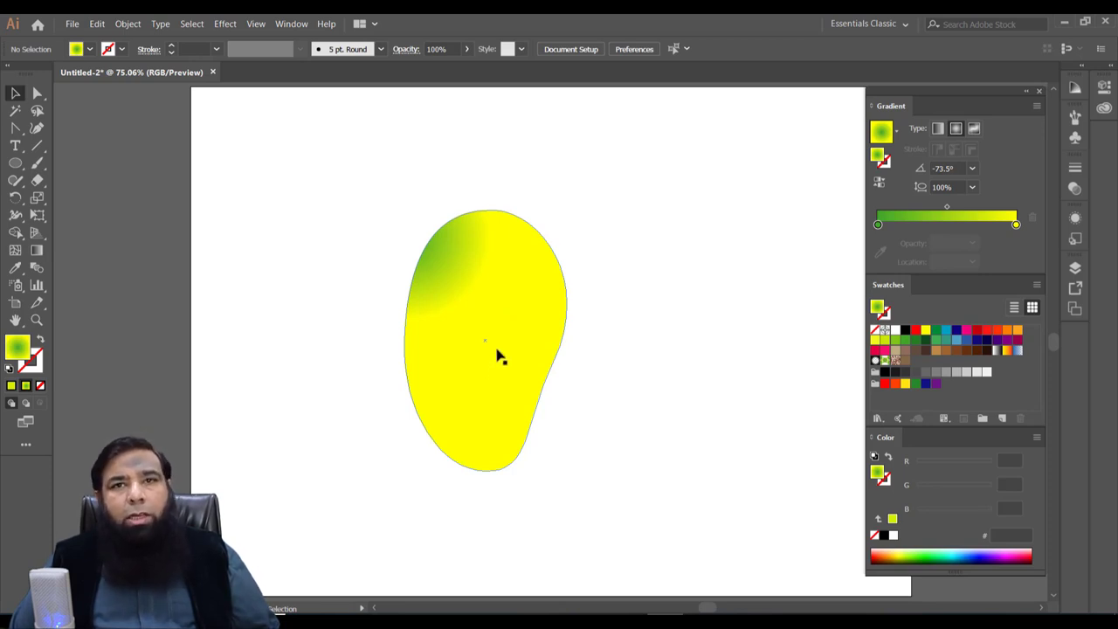
left_click_drag(503, 354, 161, 242)
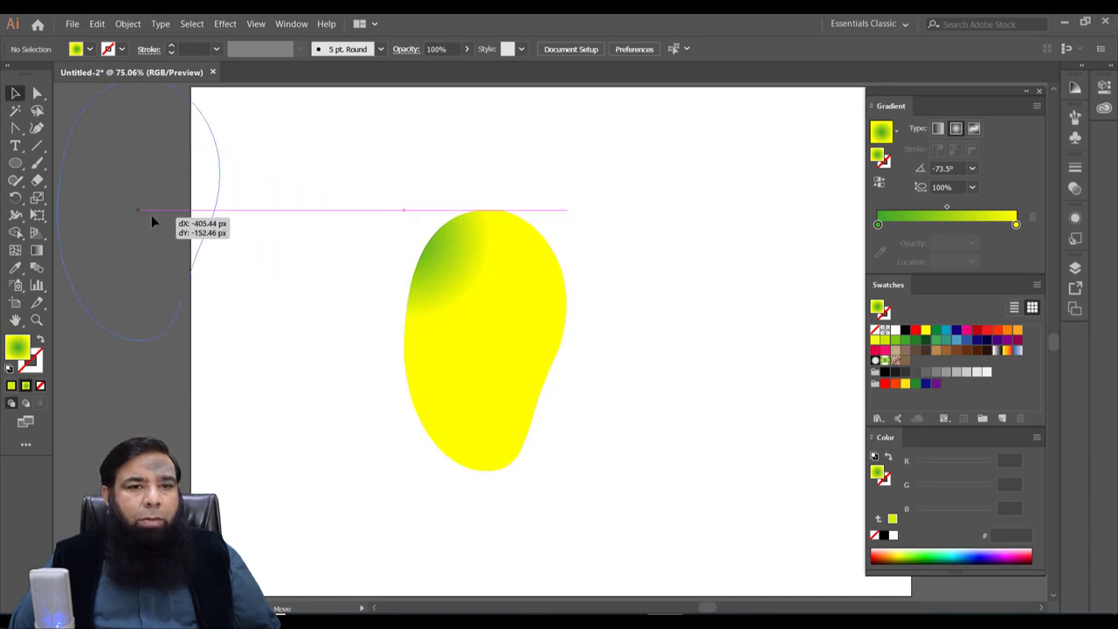
left_click(15, 145)
- Type PAKISTAN, scale it to about 109 pt in Cooper Black, and move it near the top
left_click(397, 285)
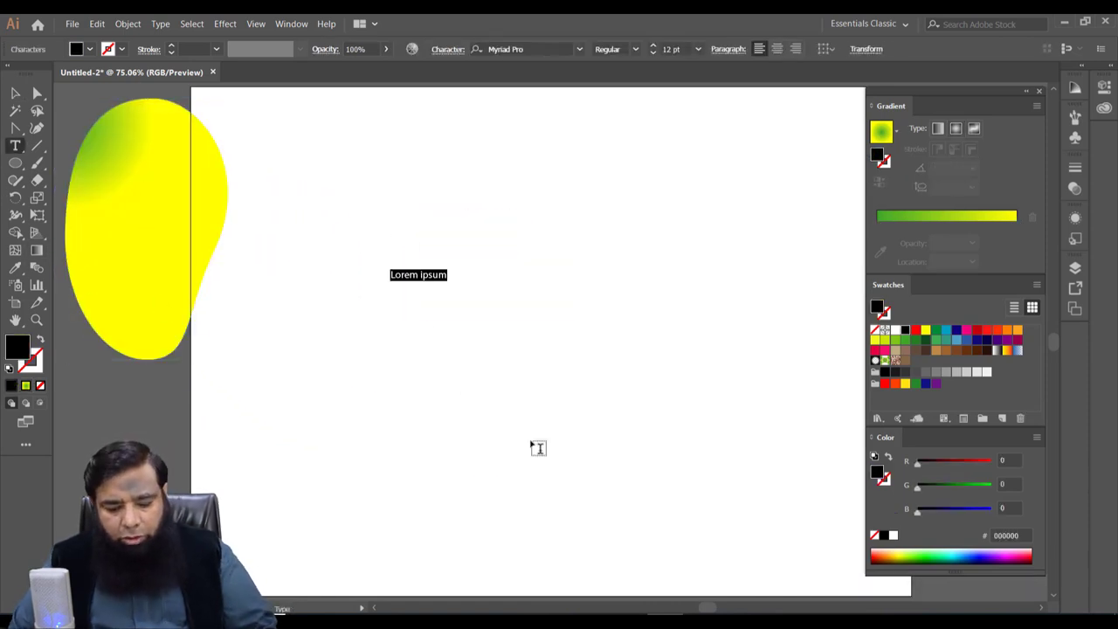
type("PAKISTAN")
left_click(14, 93)
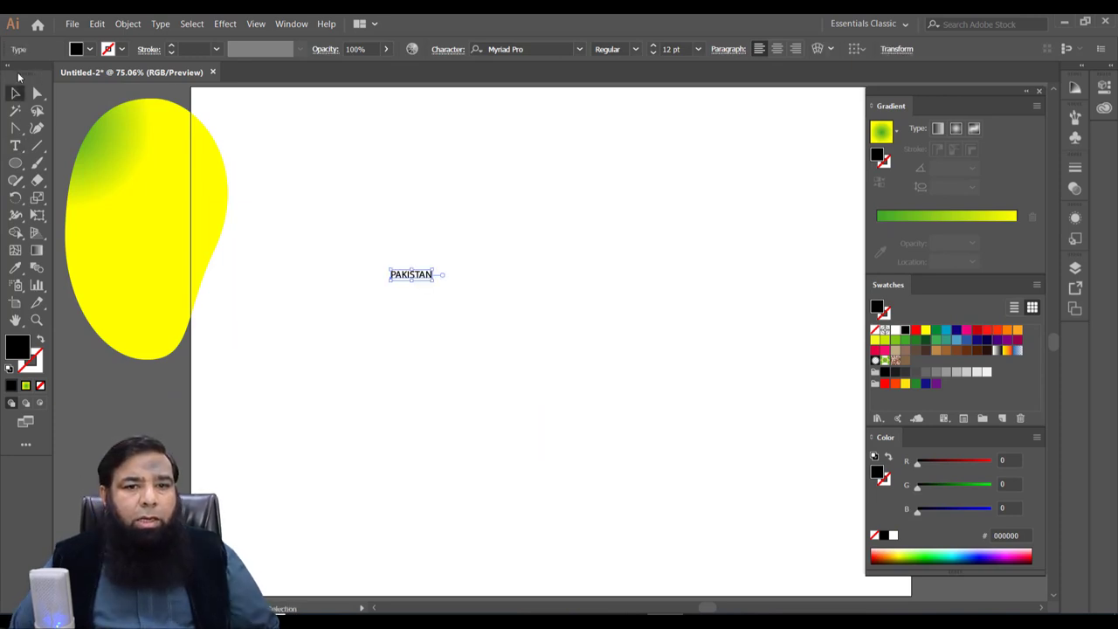
left_click_drag(435, 282, 790, 503)
left_click(580, 48)
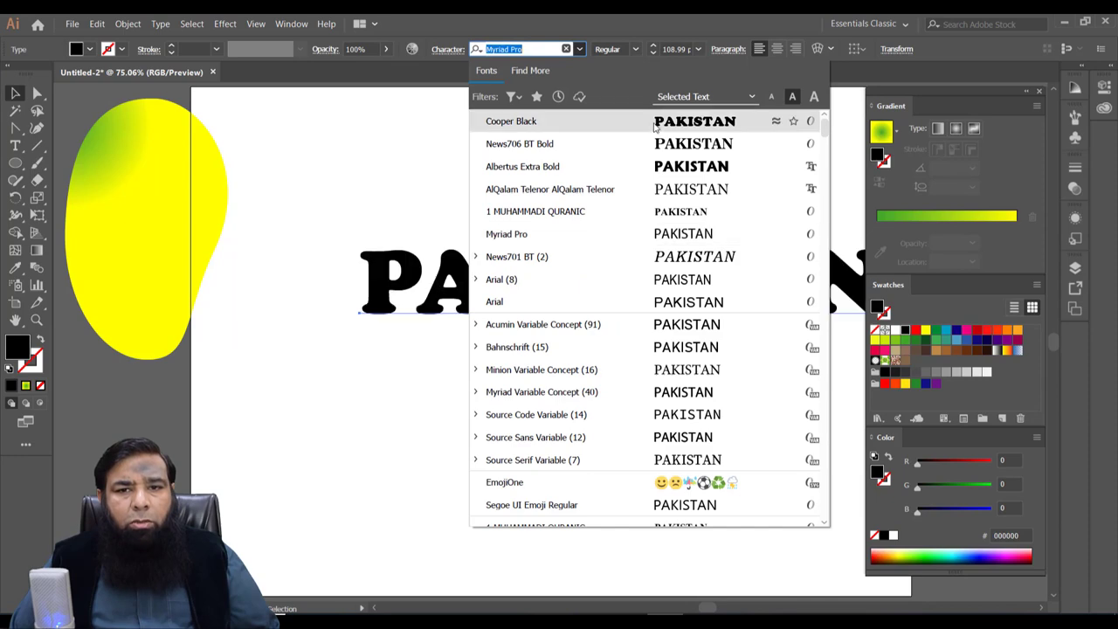
left_click(653, 122)
left_click_drag(660, 281, 583, 230)
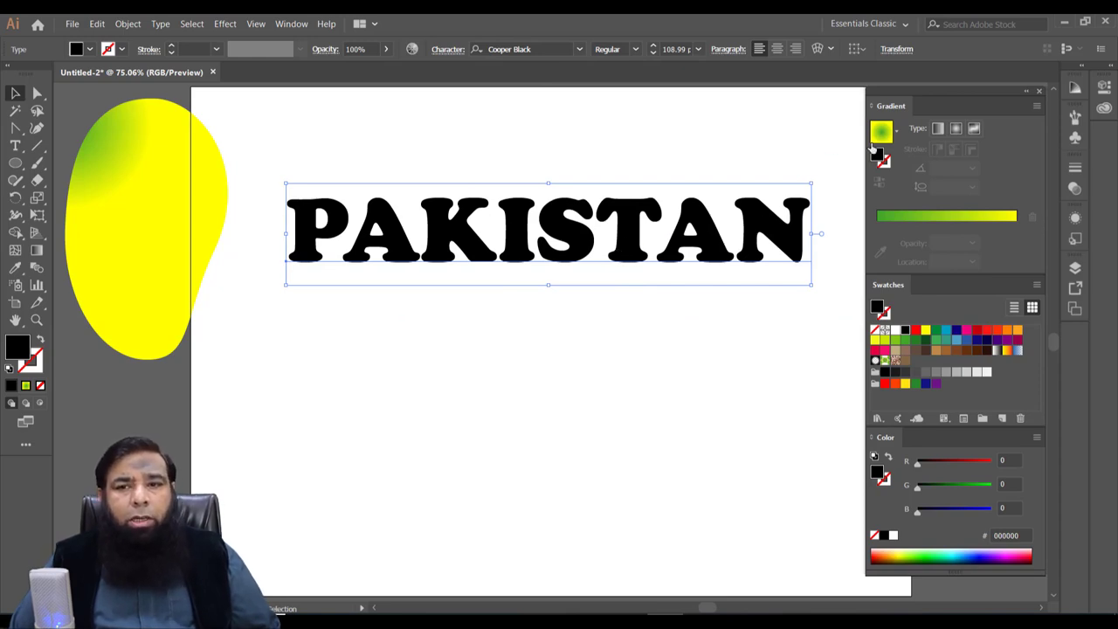
- Fill PAKISTAN with the yellow-orange-red gradient and place a copy below the original
left_click(923, 216)
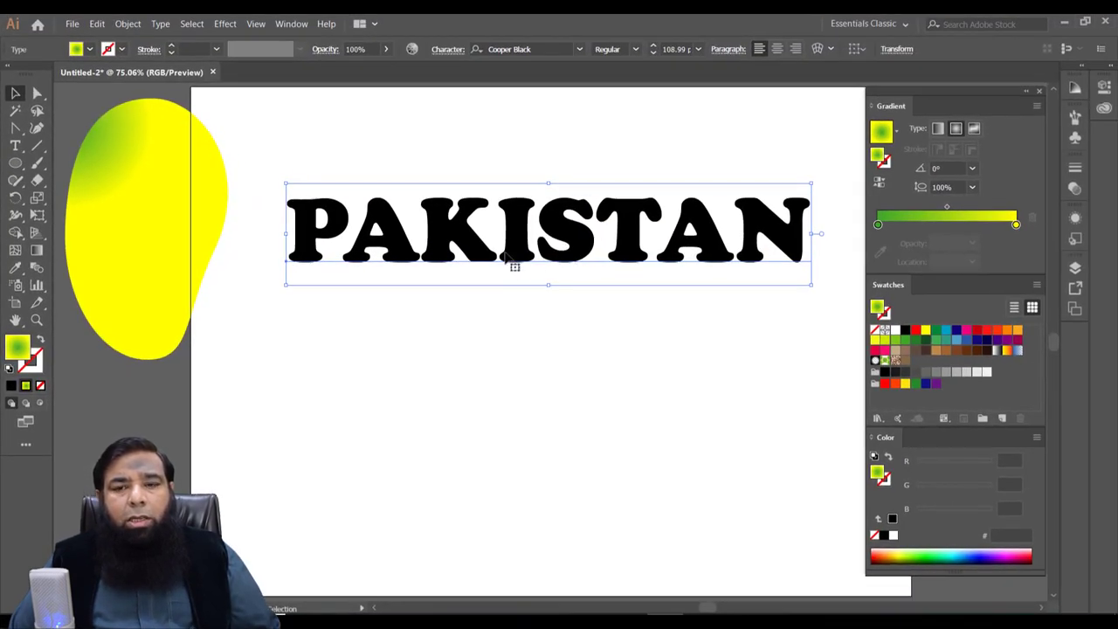
left_click(1008, 350)
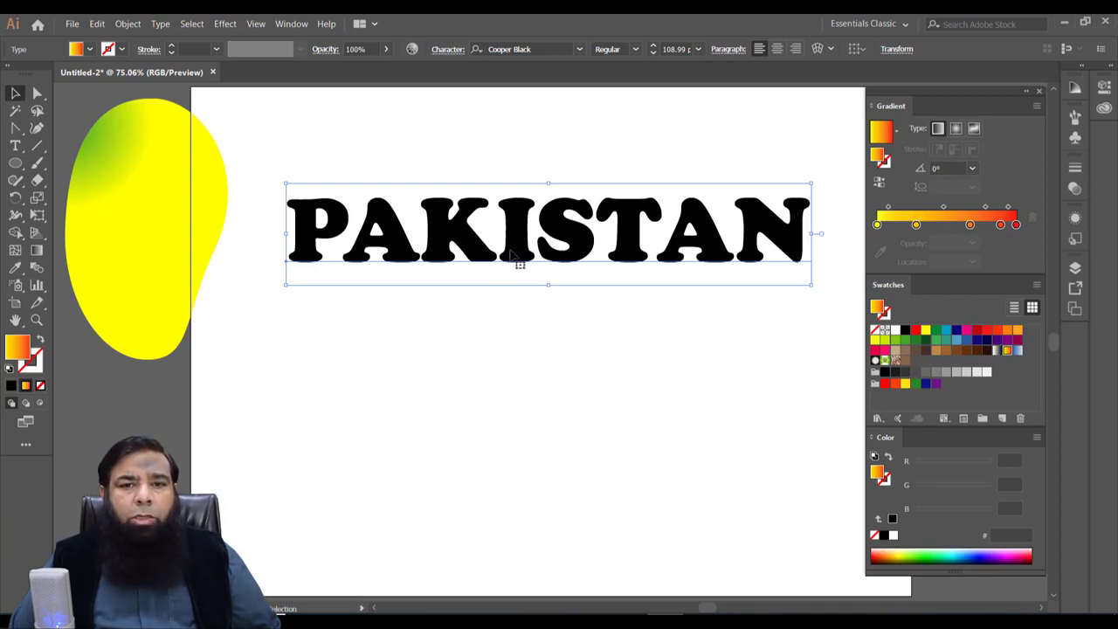
left_click_drag(517, 245, 515, 414)
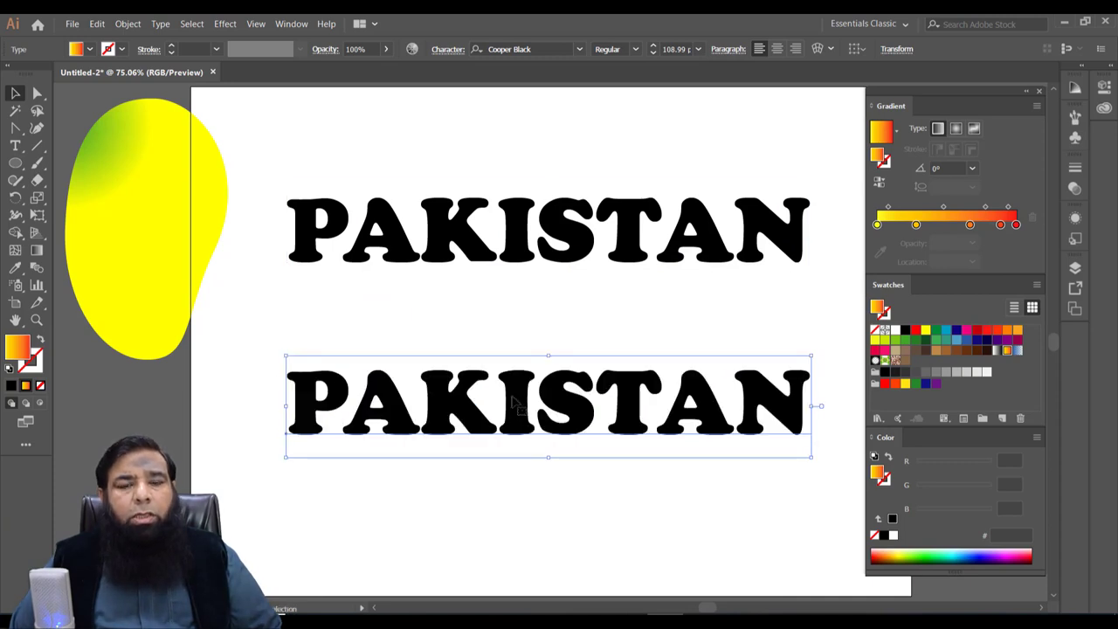
left_click(515, 220)
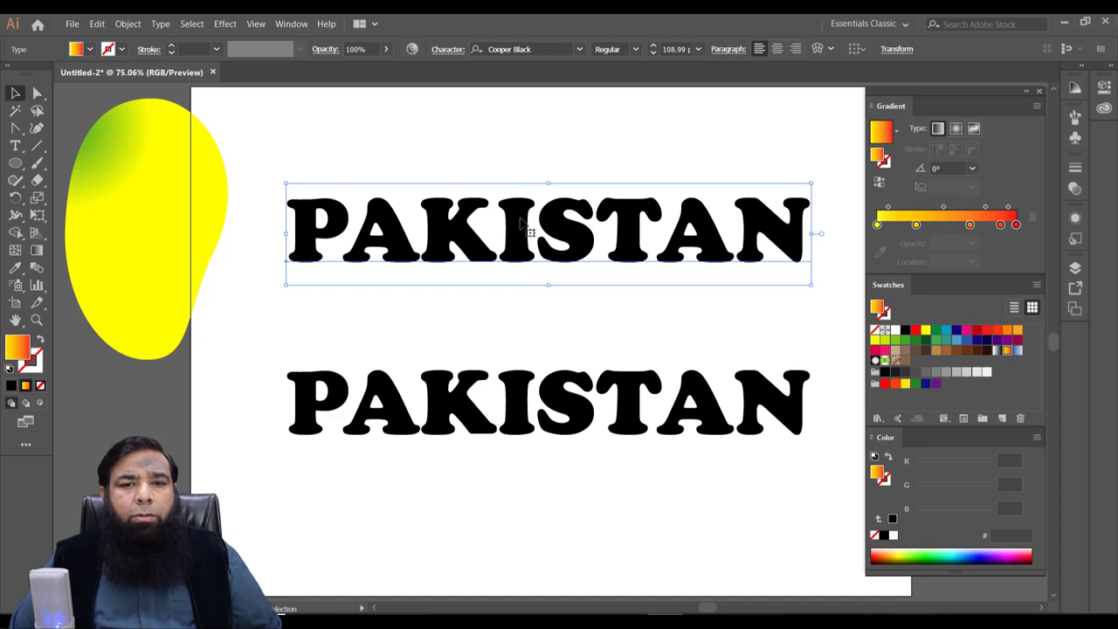
- Convert the upper PAKISTAN to outlines and fill it with the orange-yellow gradient
right_click(522, 222)
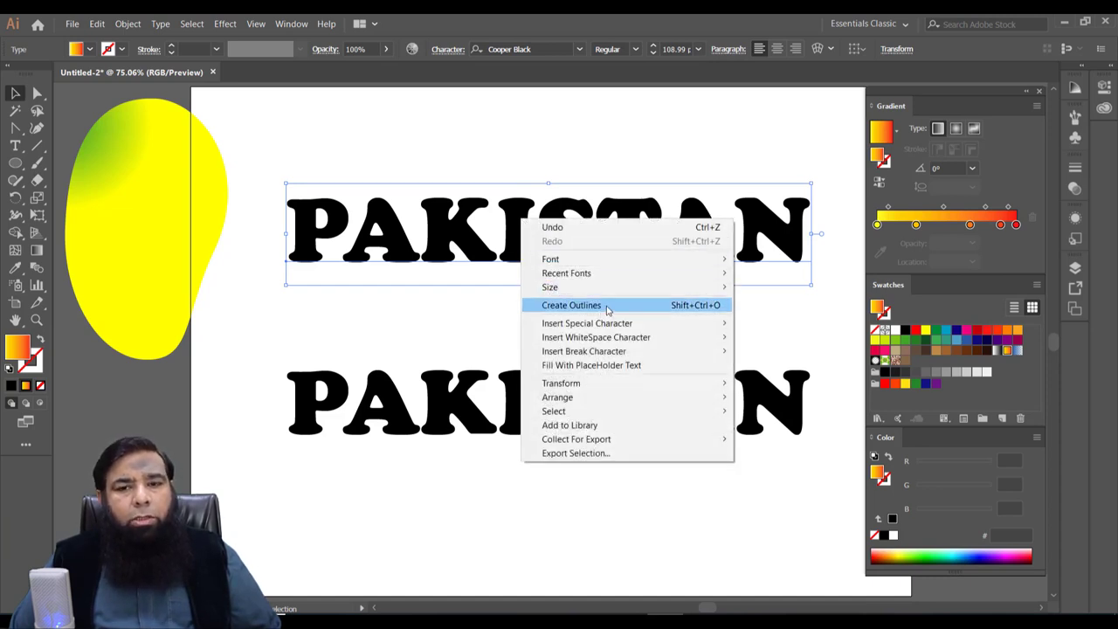
left_click(571, 305)
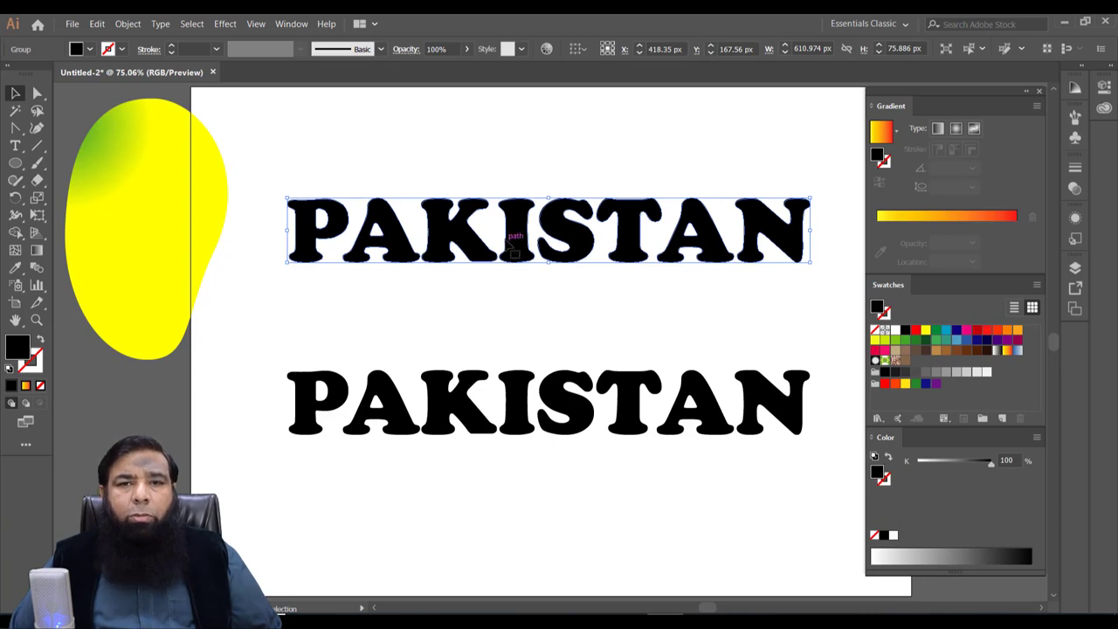
left_click(1008, 351)
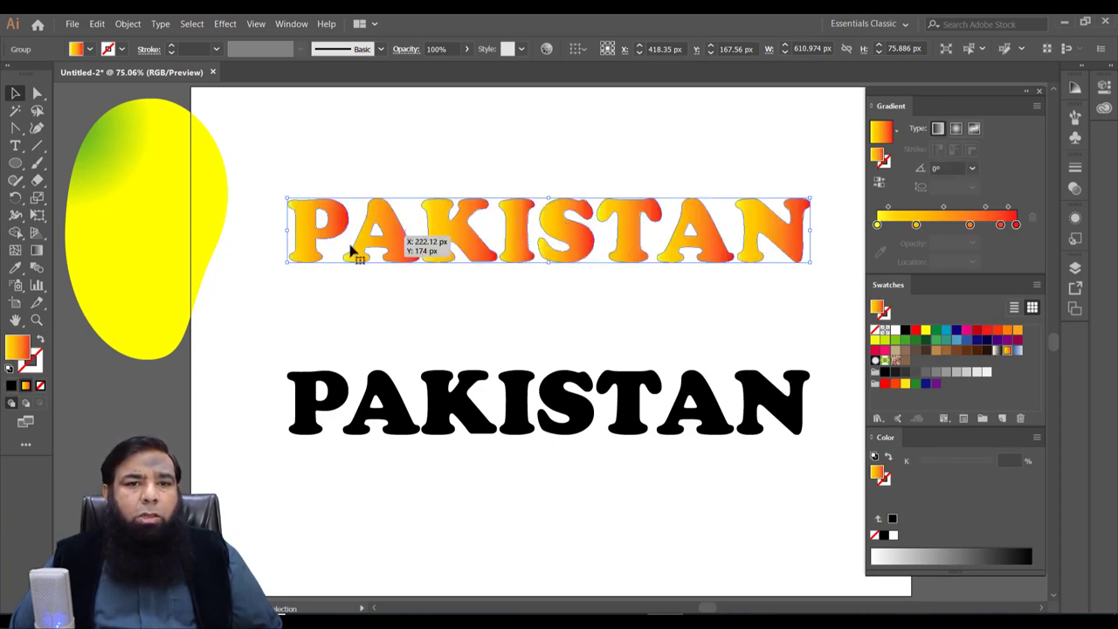
- Give the upper PAKISTAN a 3 pt near-black 0C0B0B outline, then place a stray text object
left_click(38, 371)
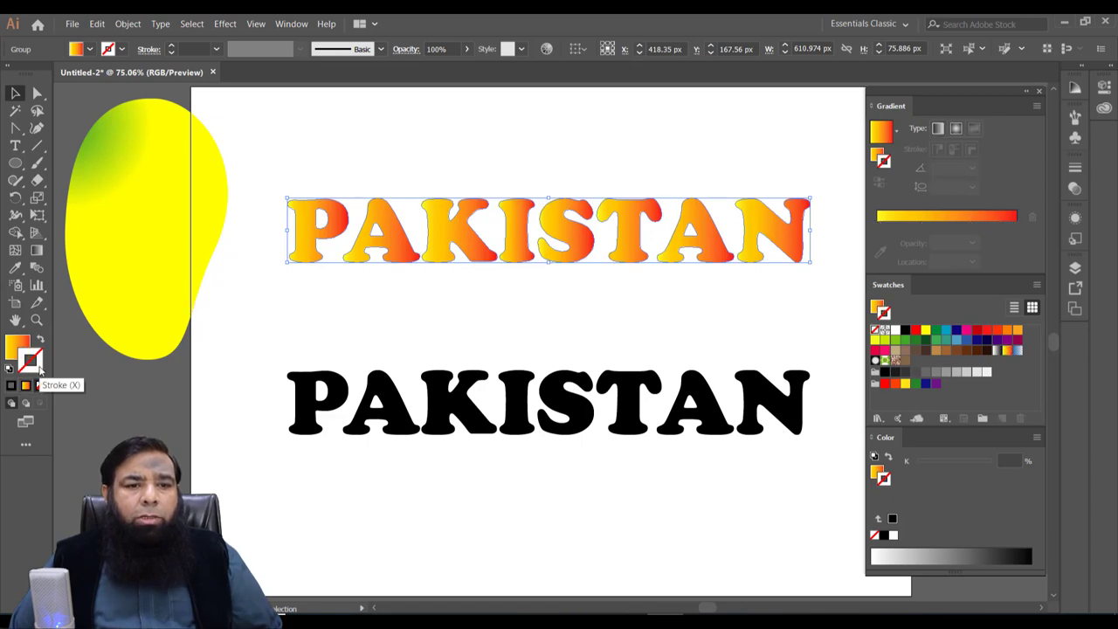
double_click(37, 367)
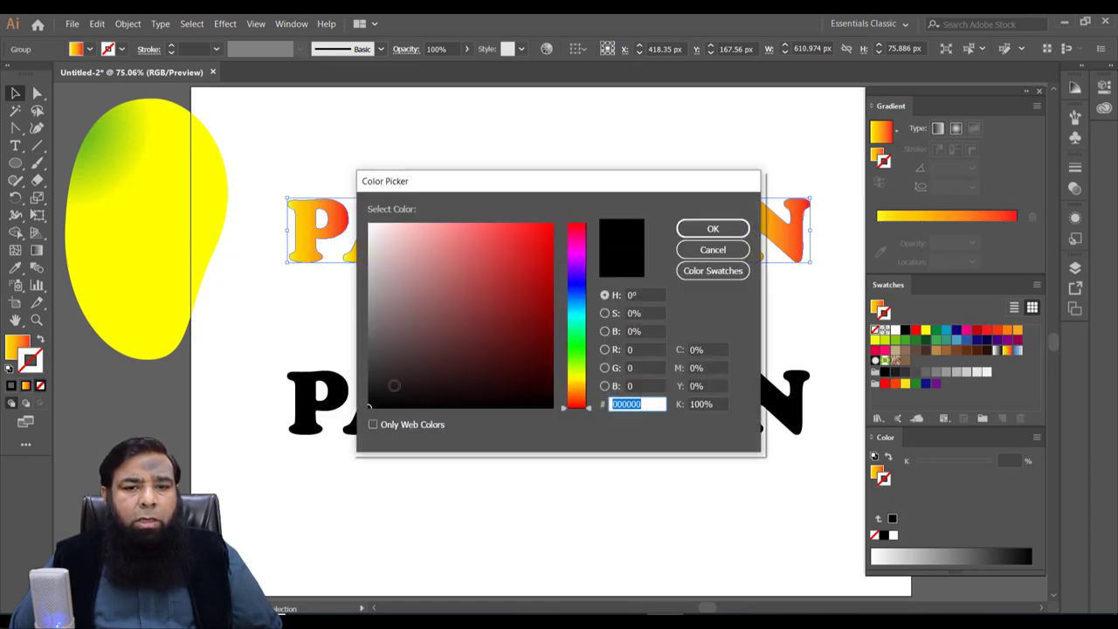
left_click(374, 402)
left_click(713, 228)
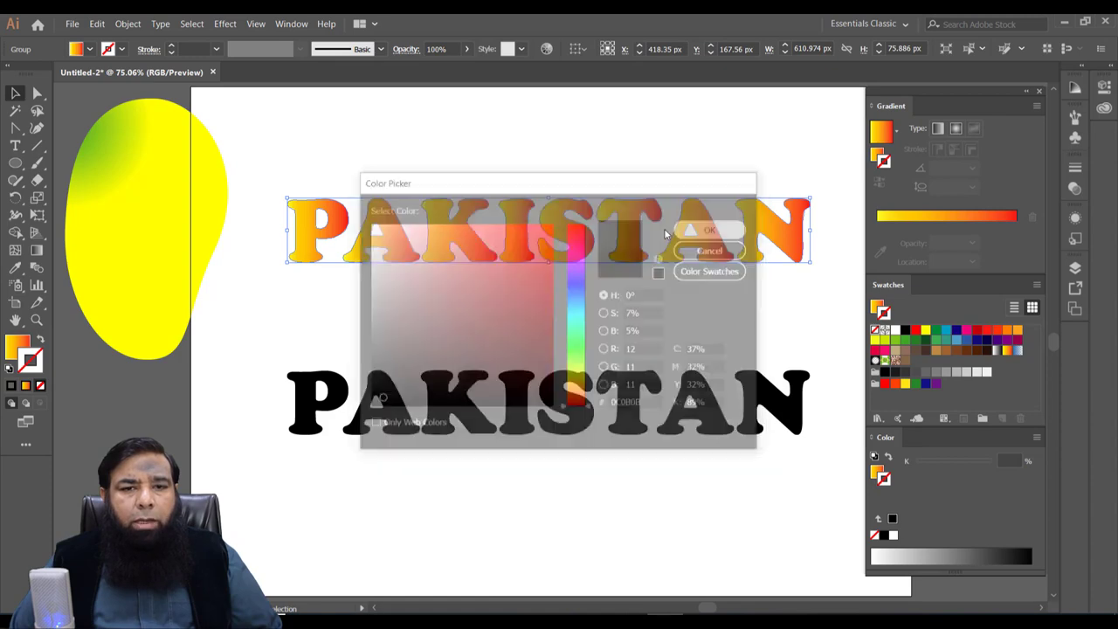
left_click(214, 51)
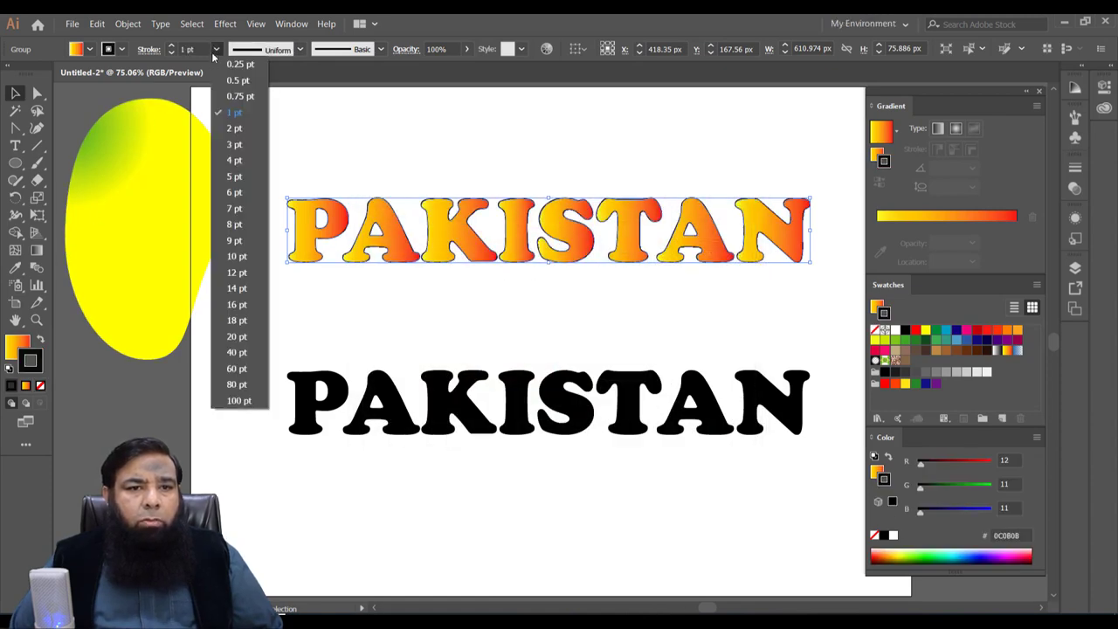
left_click(227, 146)
left_click(388, 278)
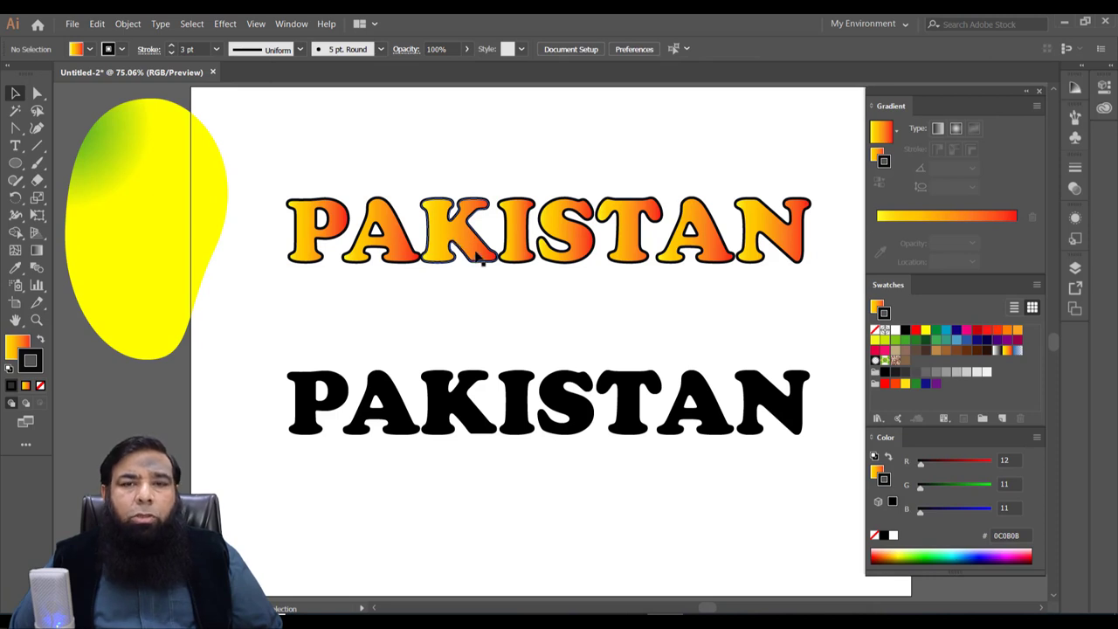
left_click(17, 151)
left_click(410, 231)
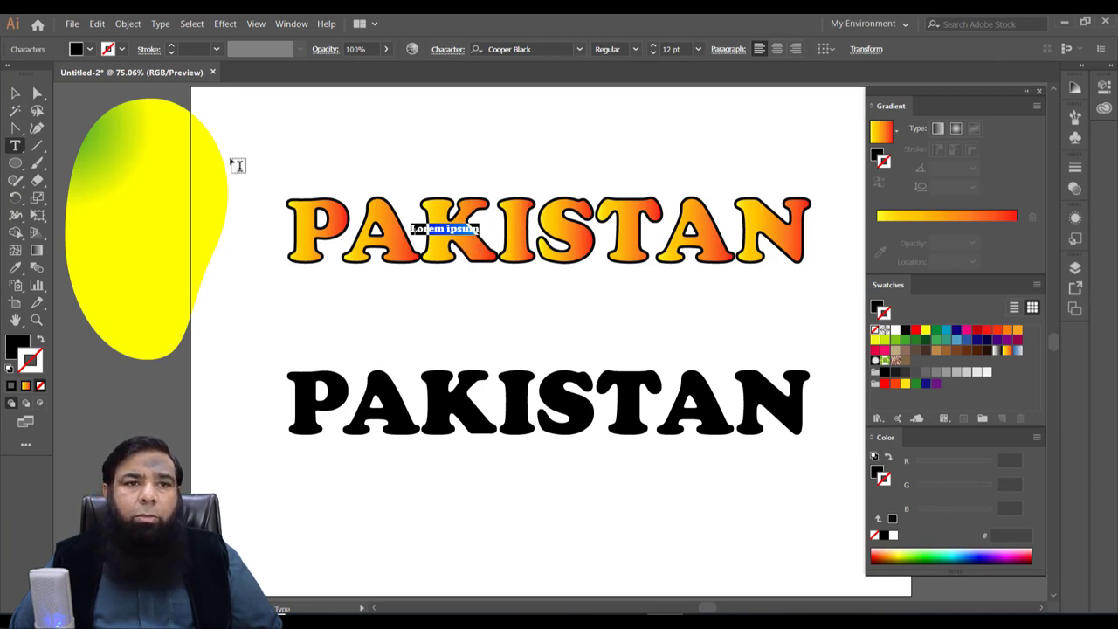
- Delete the stray Lorem ipsum text and set the lower PAKISTAN's fill to None
left_click(15, 92)
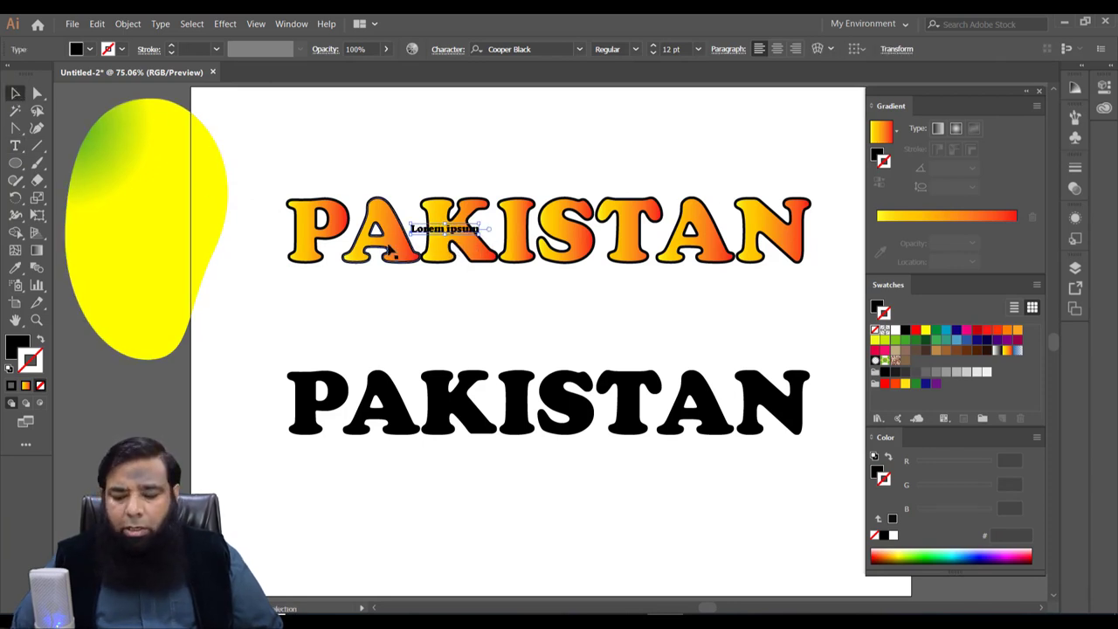
key("Delete")
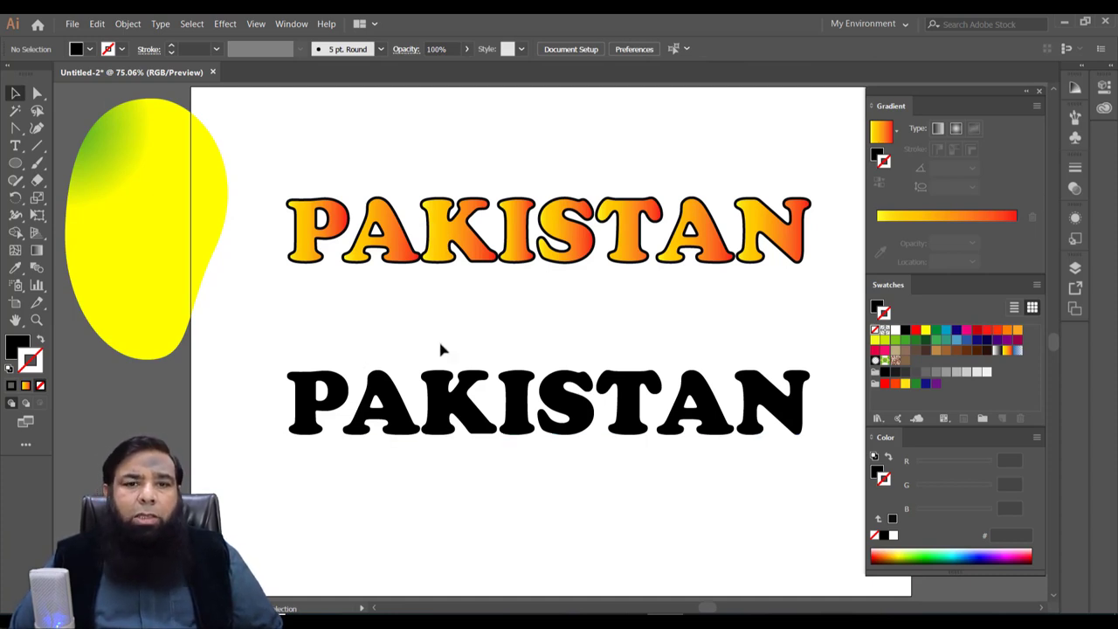
left_click(463, 405)
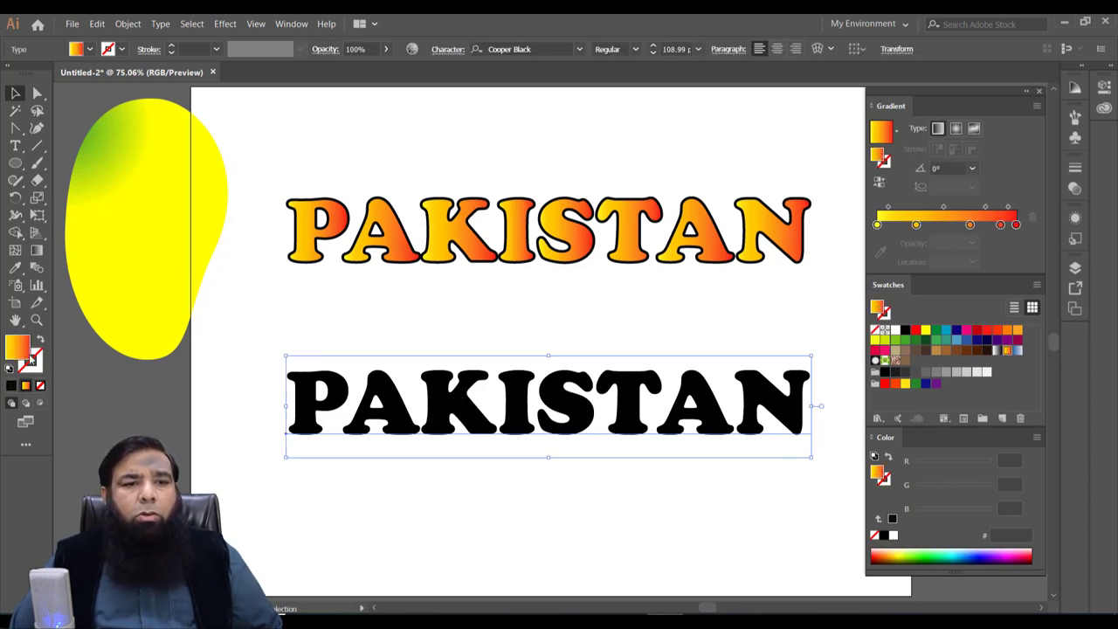
left_click(41, 388)
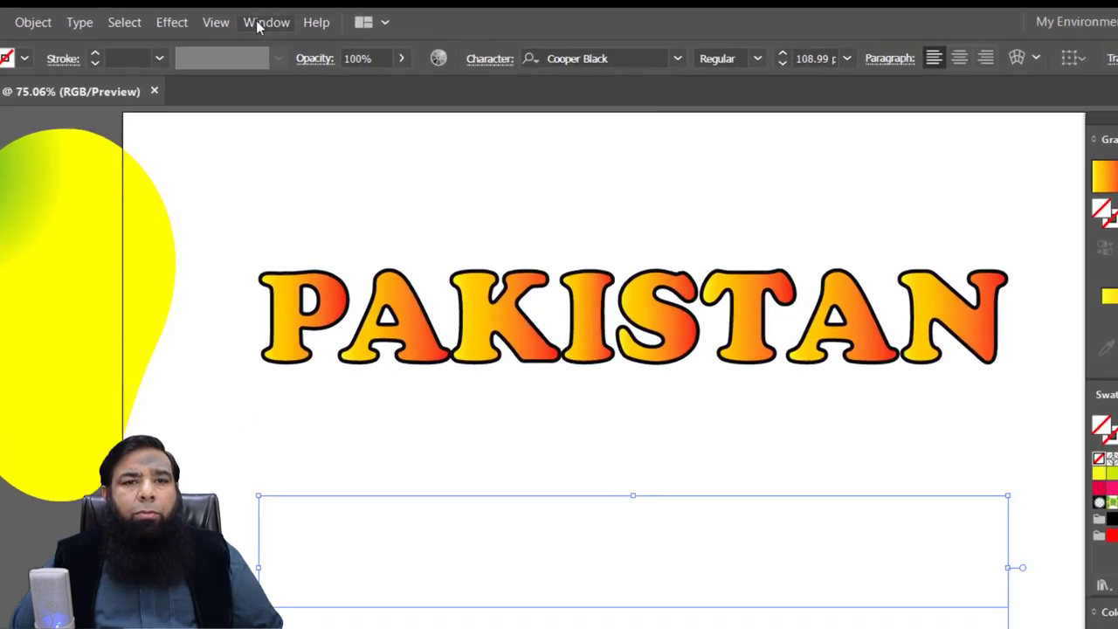
- Add a new yellow-to-red gradient fill to the lower PAKISTAN via the Appearance panel
left_click(291, 23)
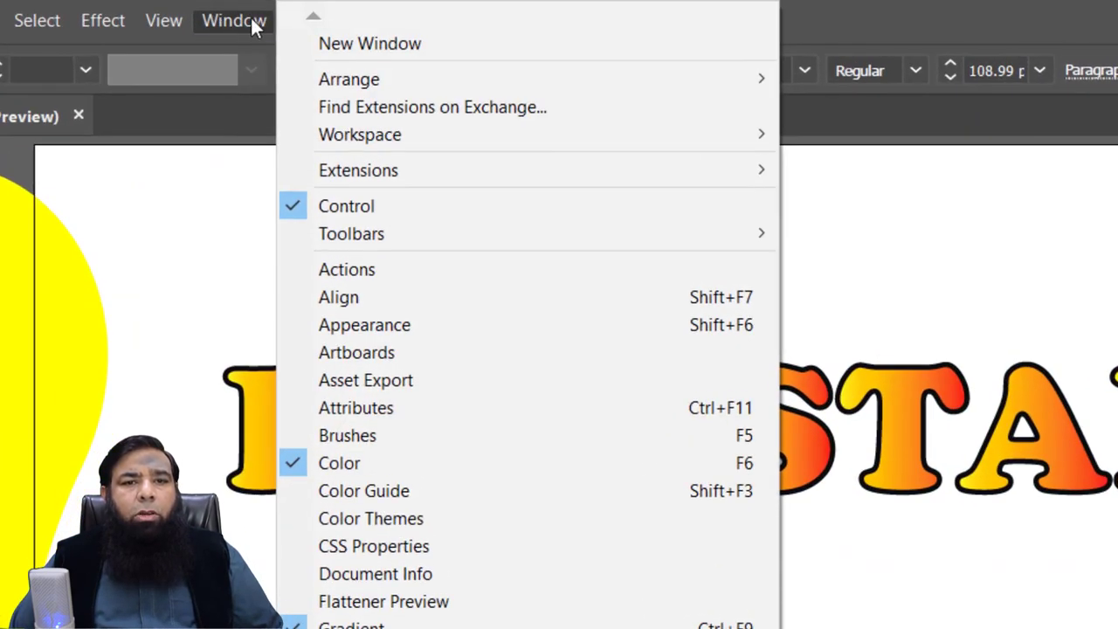
left_click(367, 325)
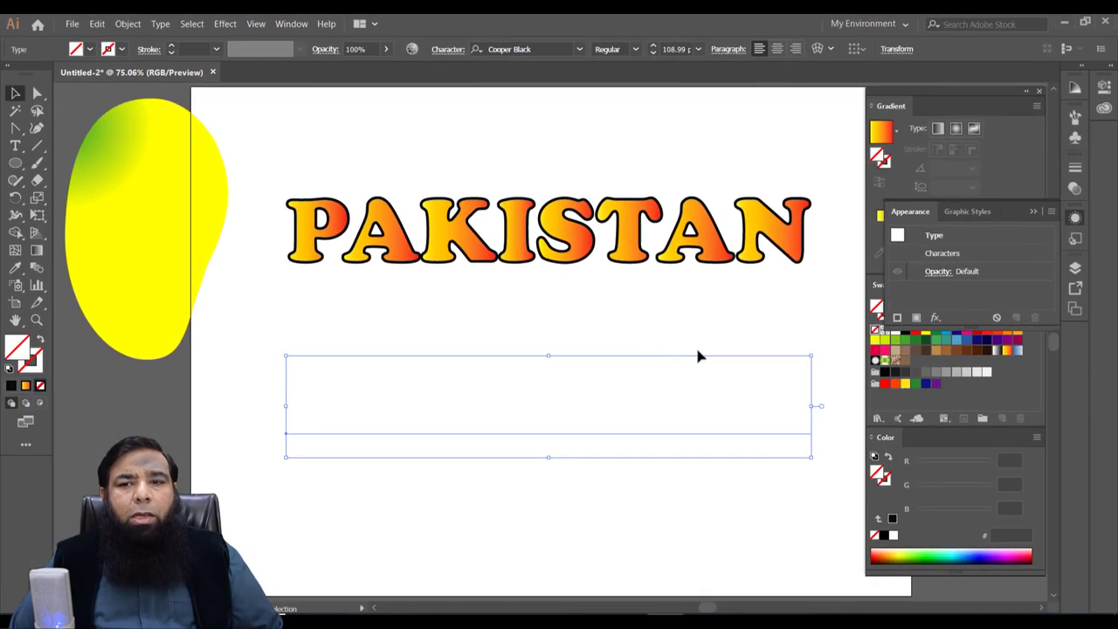
left_click_drag(927, 216, 721, 118)
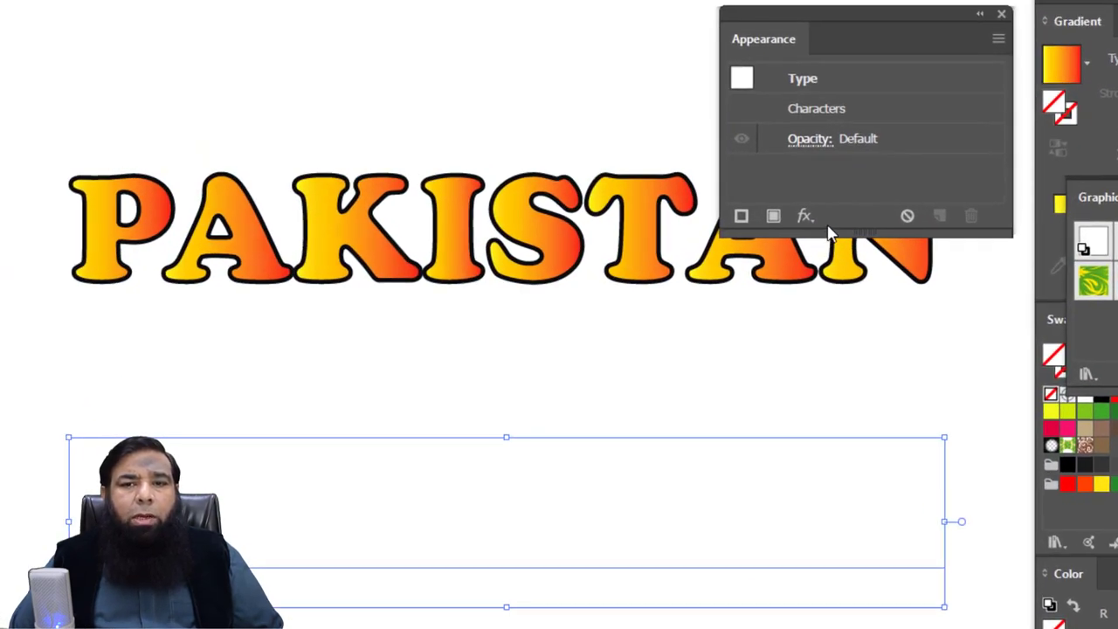
left_click(773, 216)
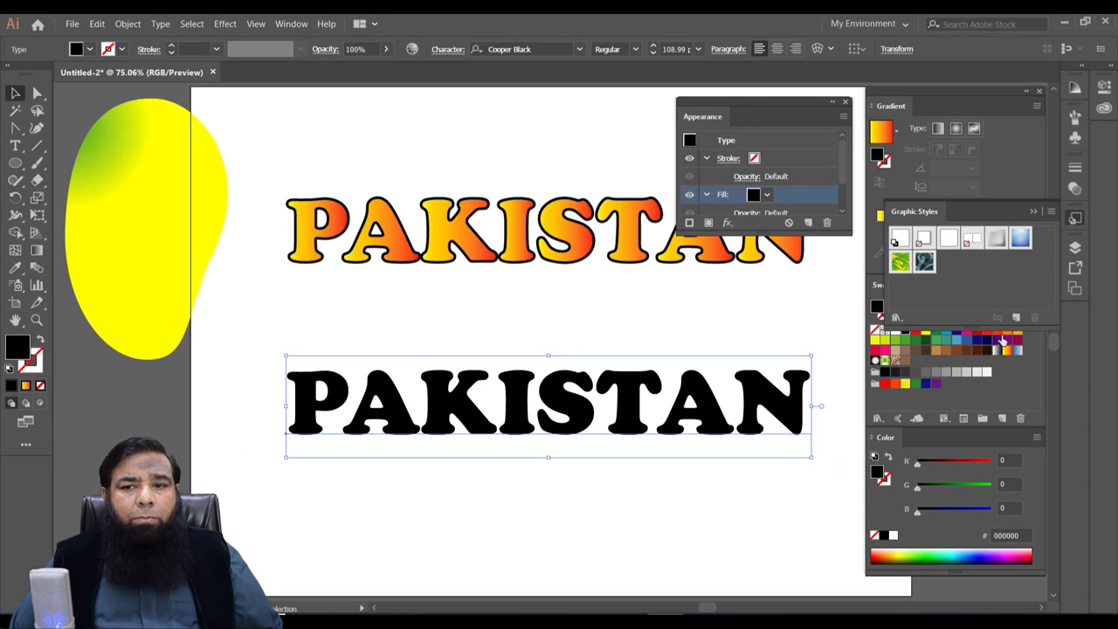
left_click(1007, 352)
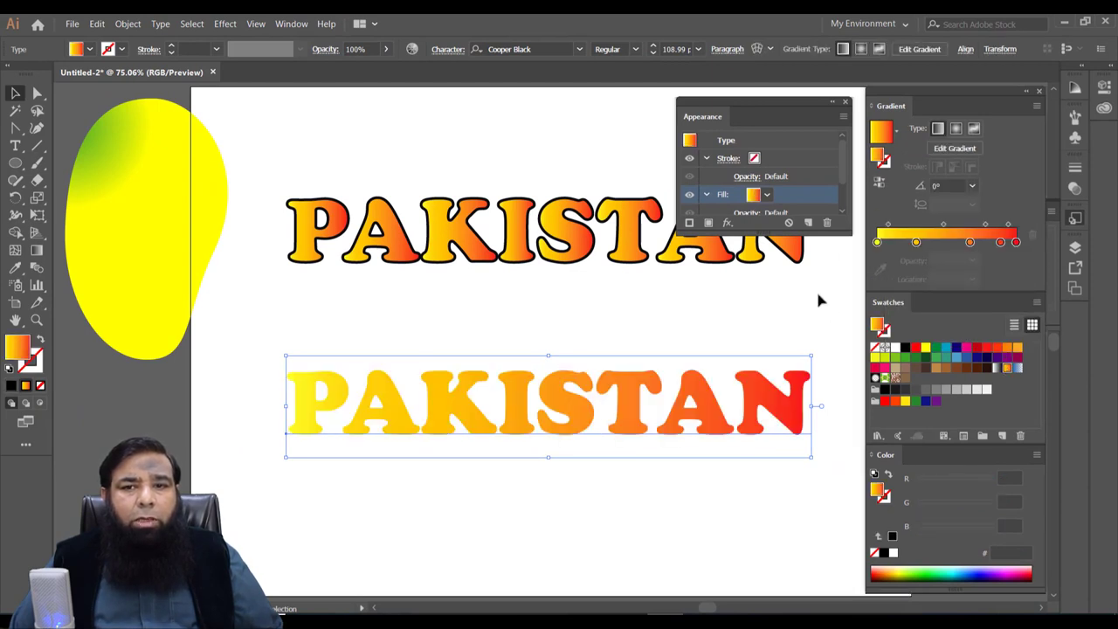
left_click(845, 104)
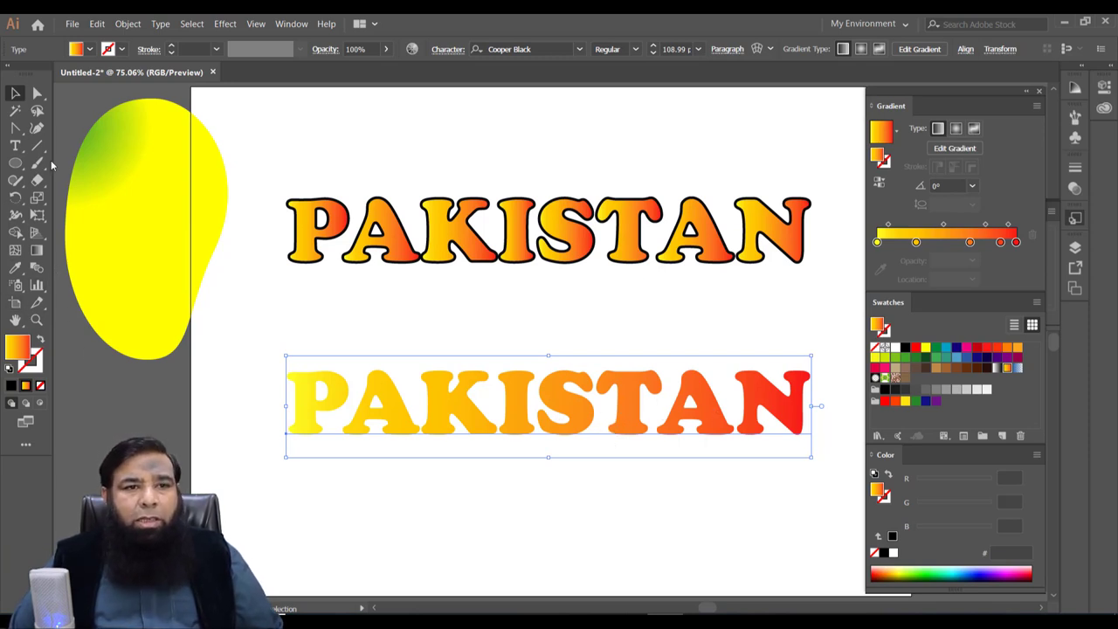
left_click(15, 146)
left_click(524, 415)
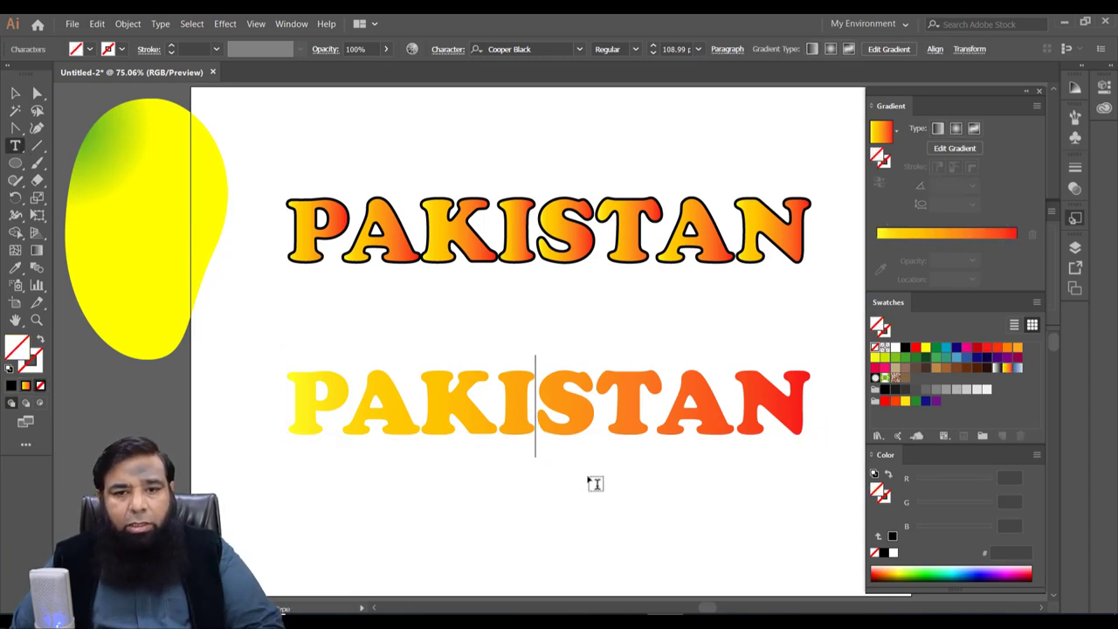
key("BackSpace")
type("SDF;")
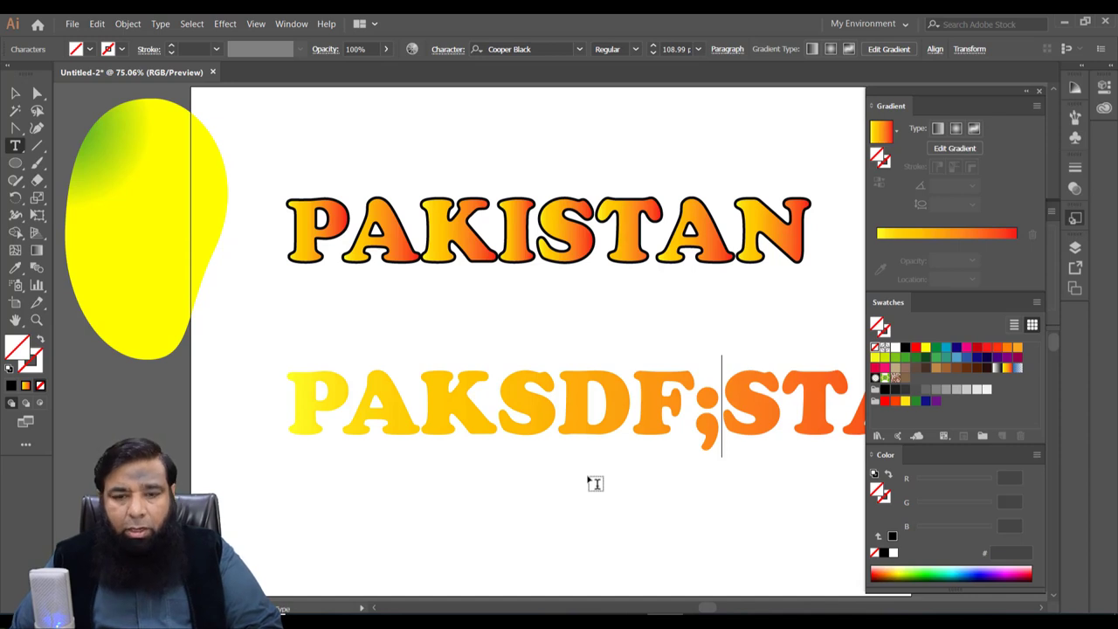
key("BackSpace")
key("BackSpace")
key("BackSpace")
key("BackSpace")
type("I")
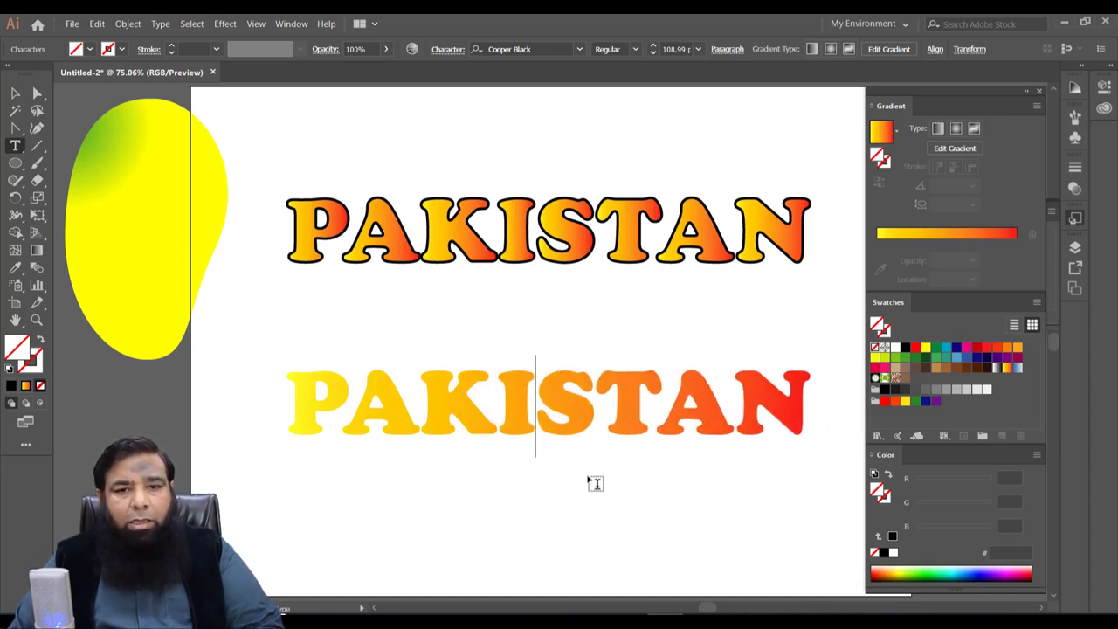
- Give the lower PAKISTAN a 4 pt dark green 057005 outline
left_click(15, 93)
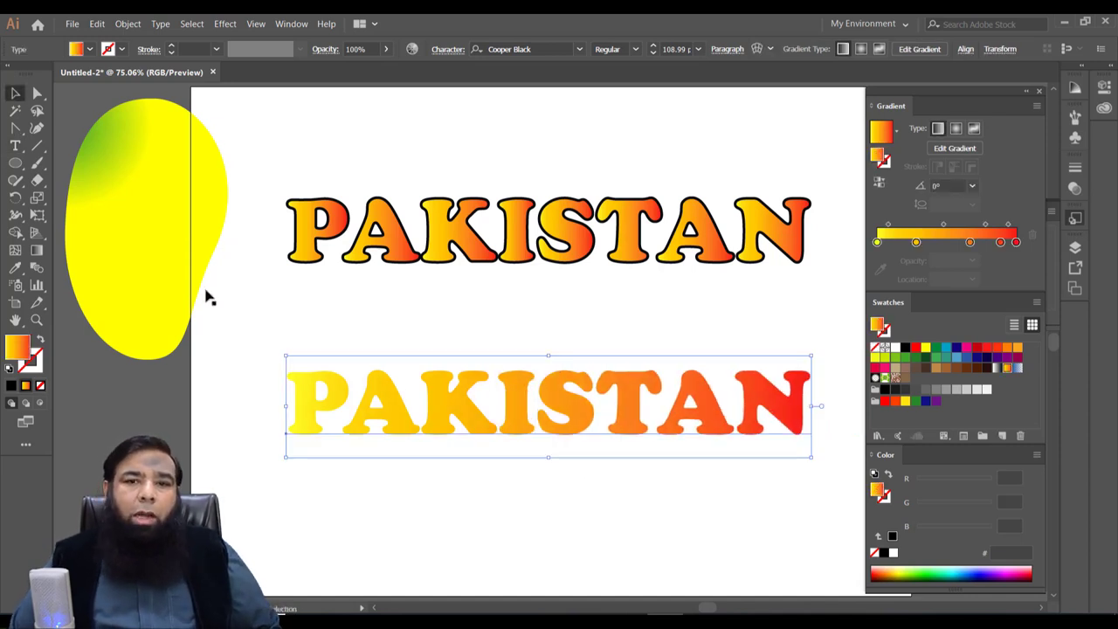
left_click(39, 367)
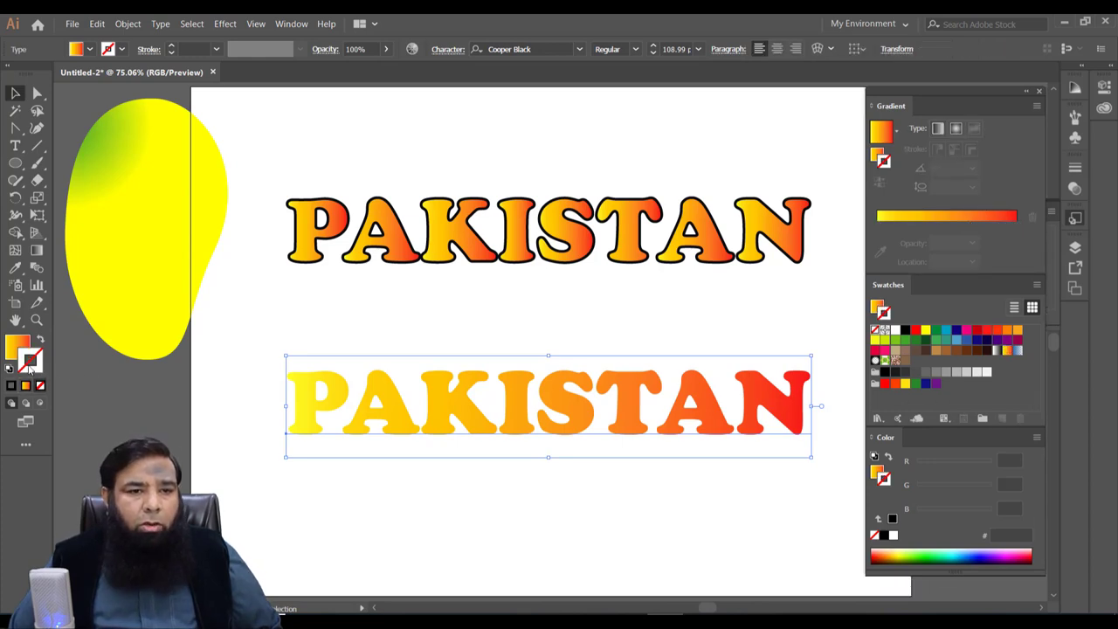
double_click(35, 371)
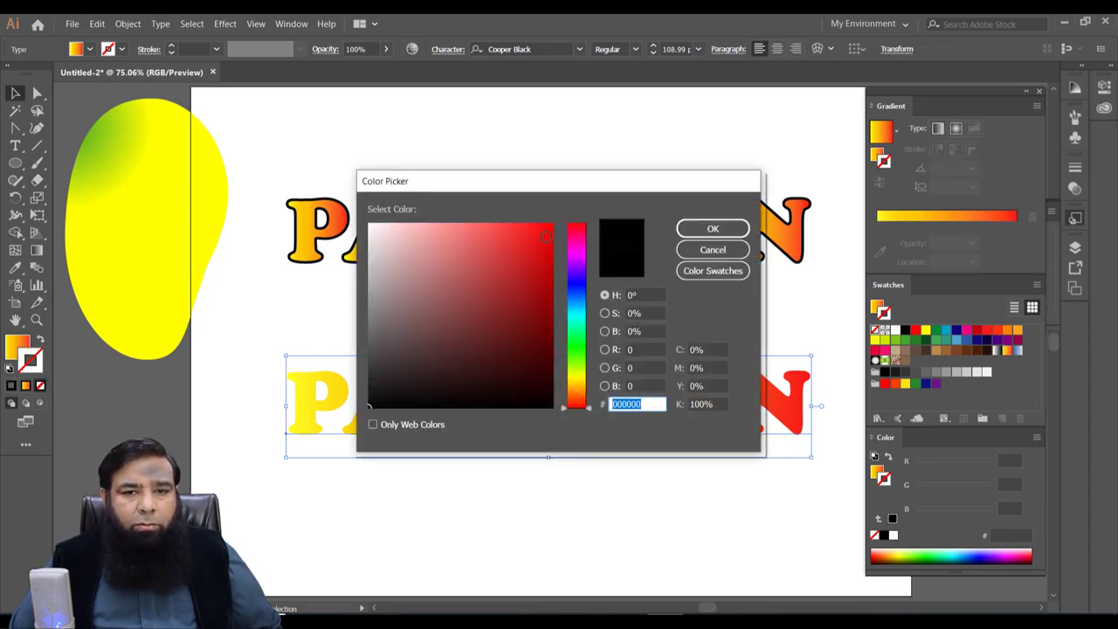
left_click(577, 347)
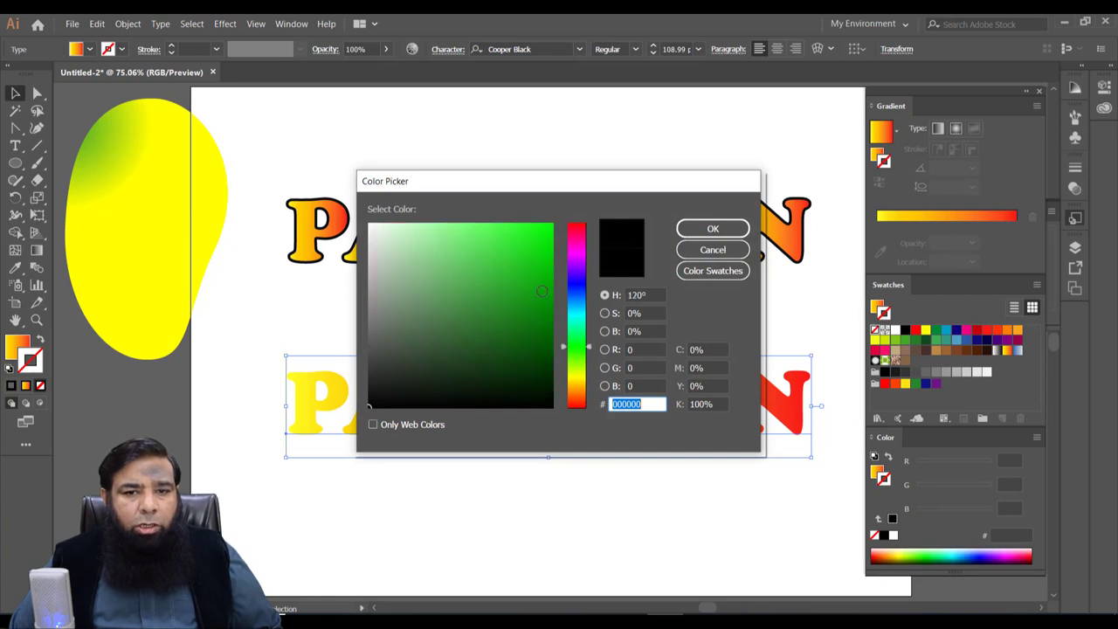
left_click(546, 327)
left_click(713, 228)
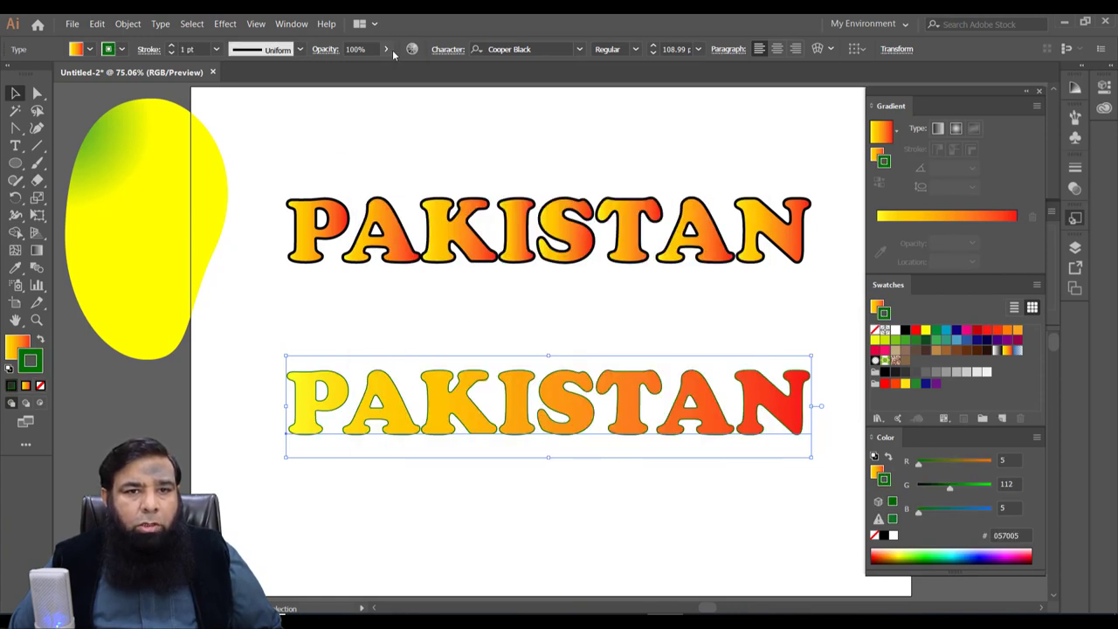
left_click(215, 49)
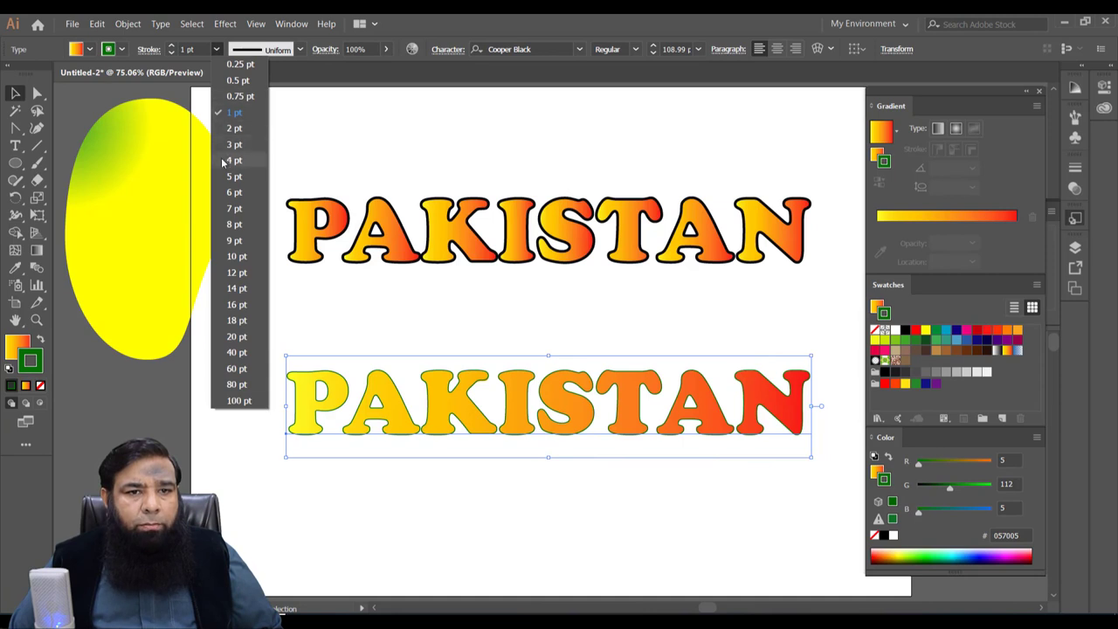
left_click(231, 160)
left_click(519, 442)
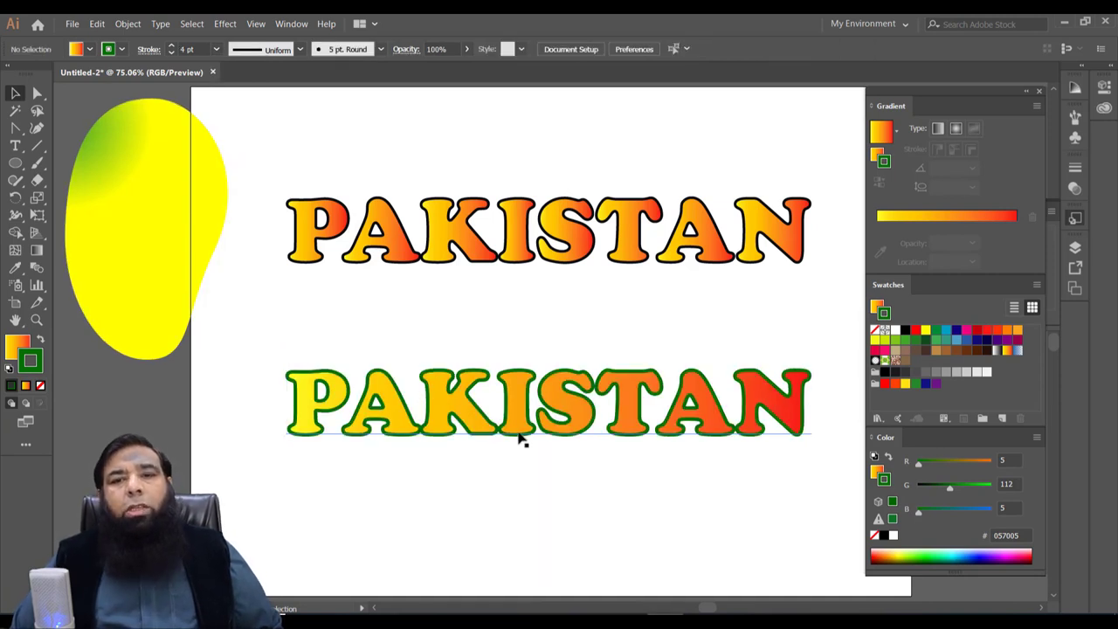